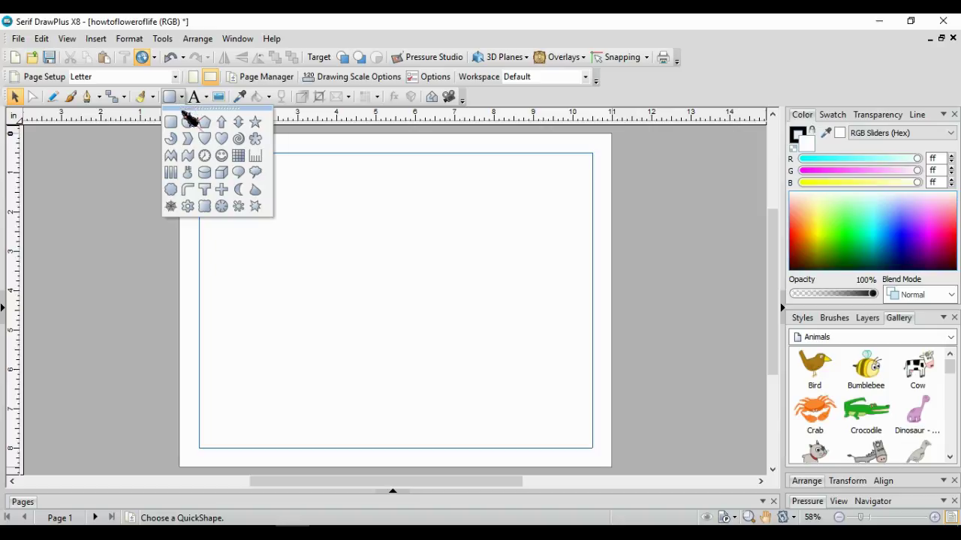
Step: Draw a narrow vertical Quick Ellipse about 1.07 in wide and 4.12 in high on the page's right half and remove its fill
left_click(189, 124)
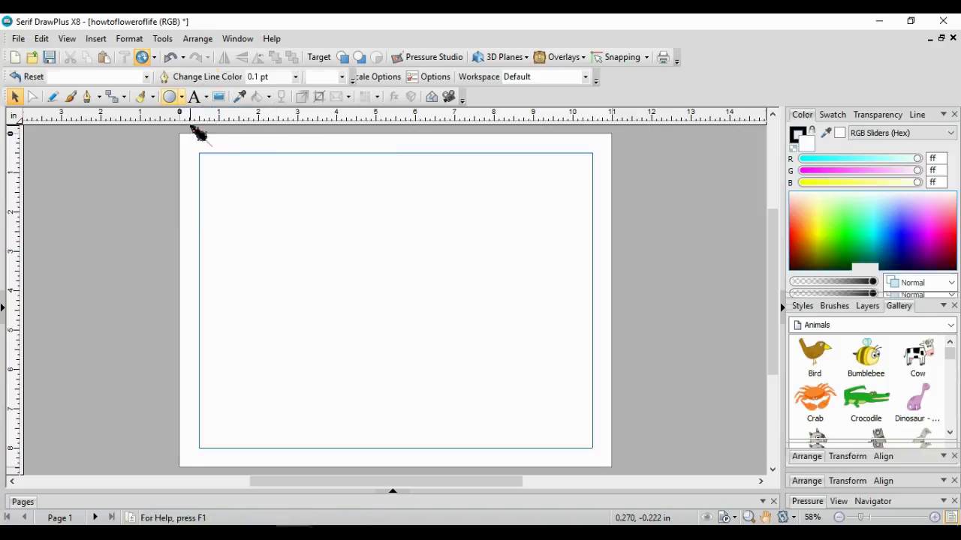
left_click_drag(493, 146, 538, 308)
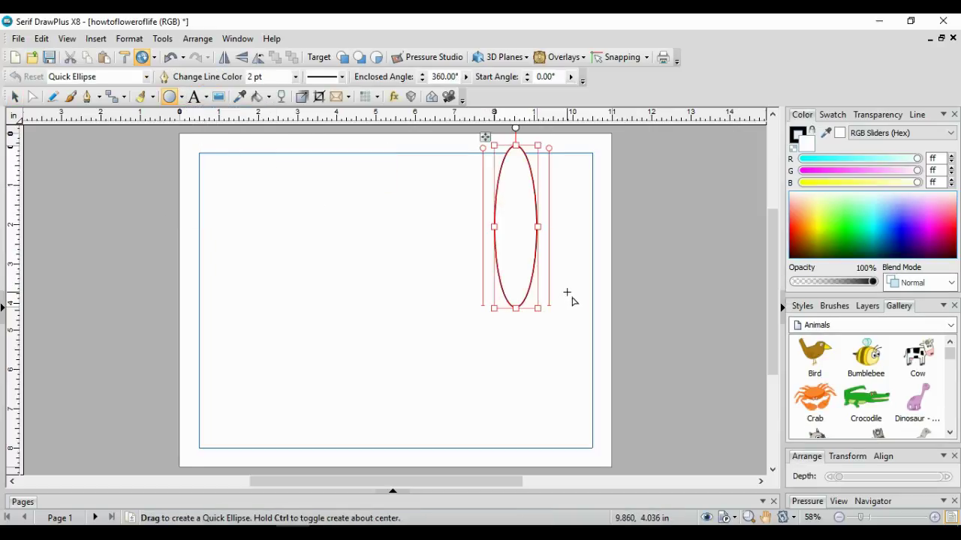
left_click(797, 153)
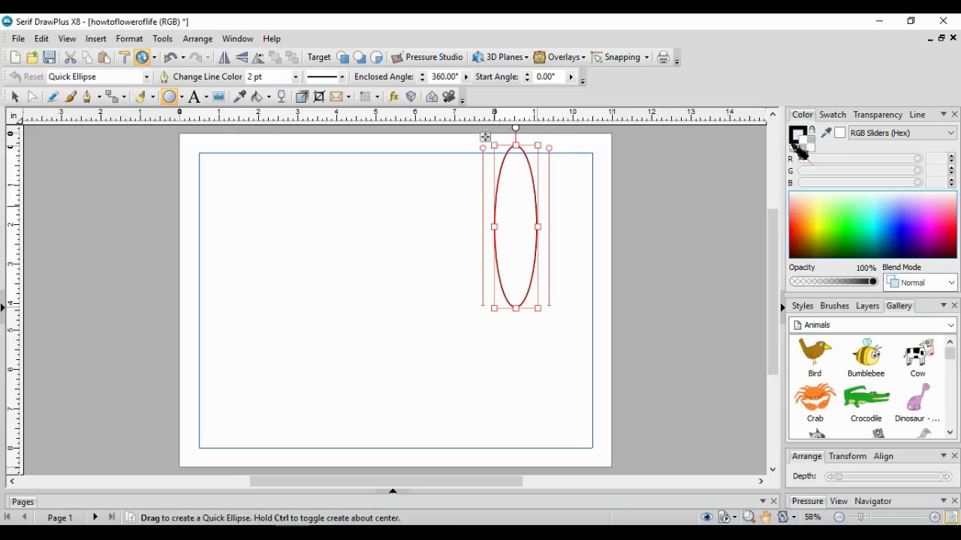
Step: Convert the ellipse to curves and turn its top node into a sharp corner by collapsing the node's handles
left_click(806, 459)
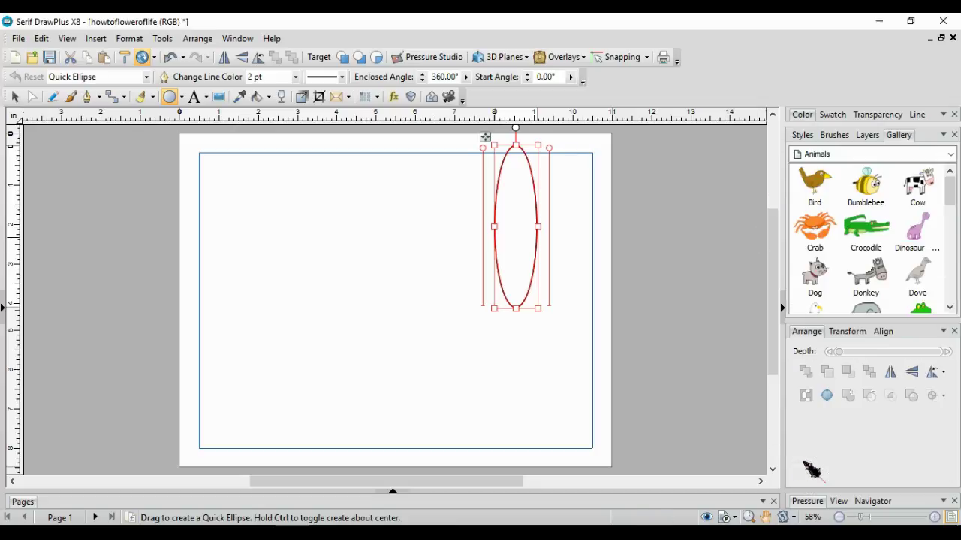
left_click(830, 397)
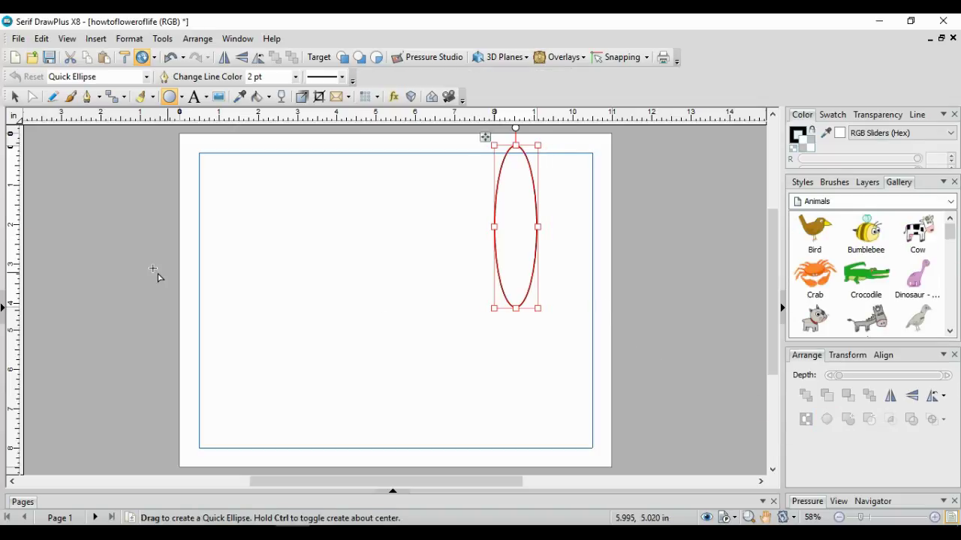
left_click(32, 96)
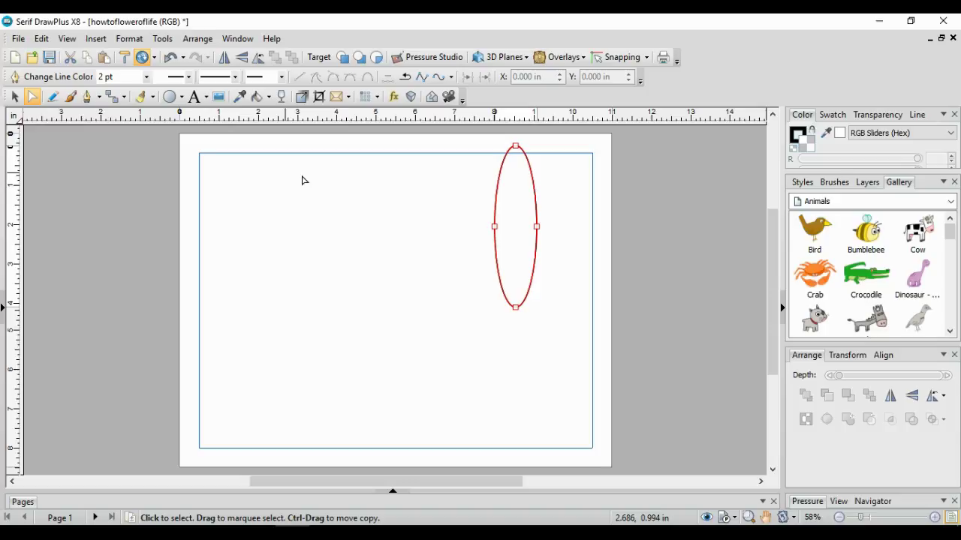
left_click(515, 147)
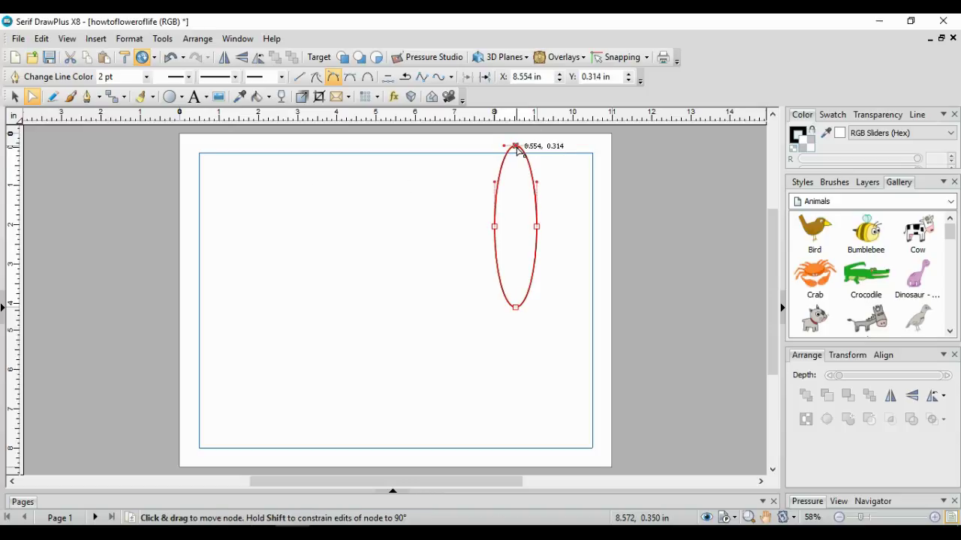
left_click(317, 78)
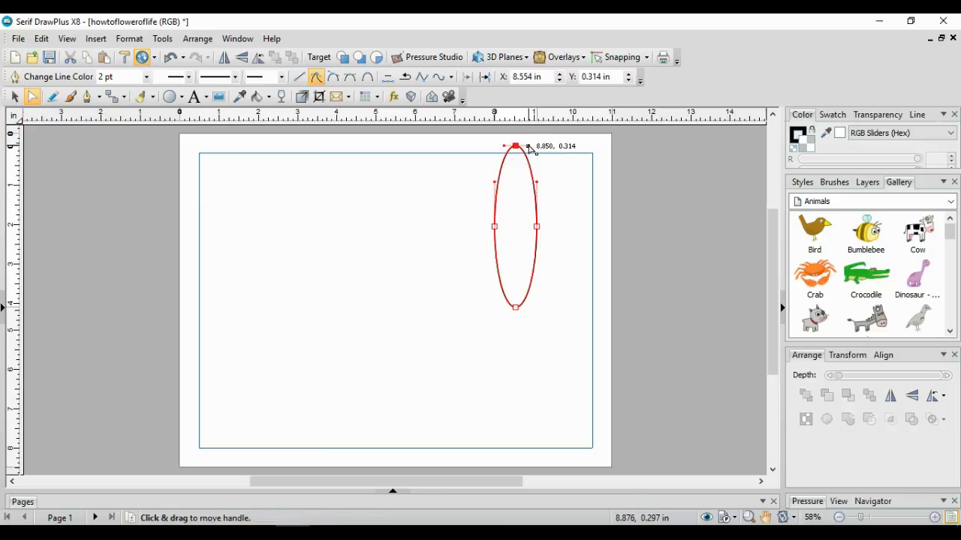
mouse_move(531, 148)
left_mouse_down()
mouse_move(504, 147)
mouse_move(515, 147)
left_mouse_up()
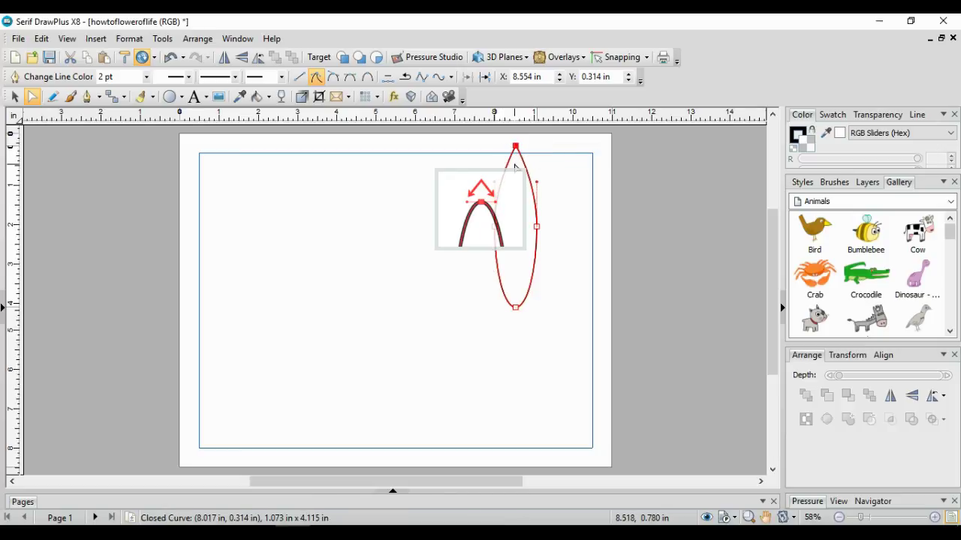
Step: Turn the ellipse's bottom node into a sharp corner and collapse its handles to finish the petal shape
left_click(516, 309)
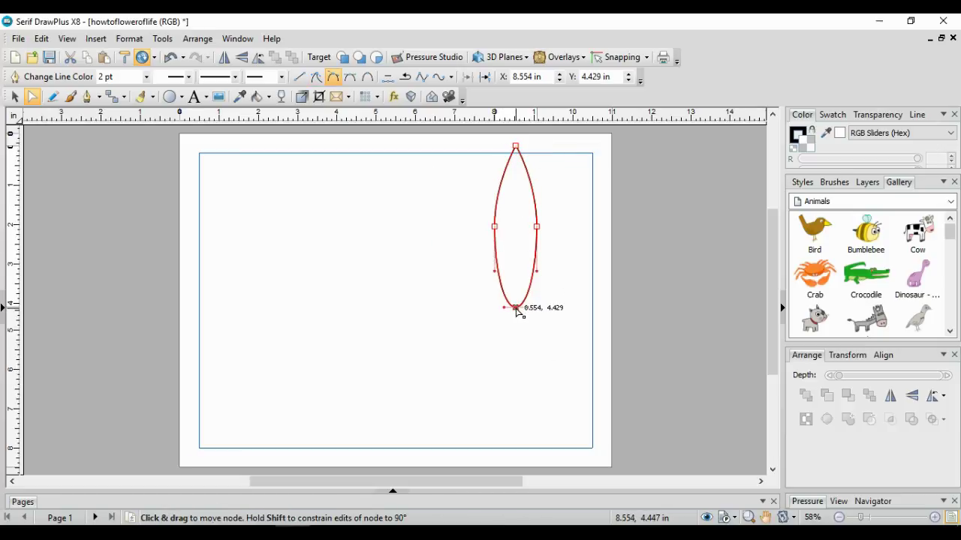
left_click(318, 79)
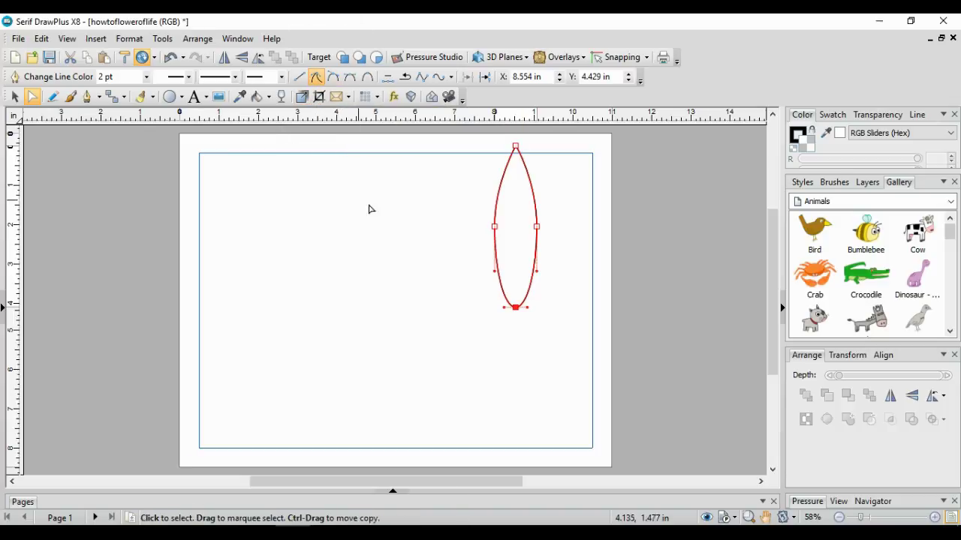
left_click_drag(528, 309, 516, 314)
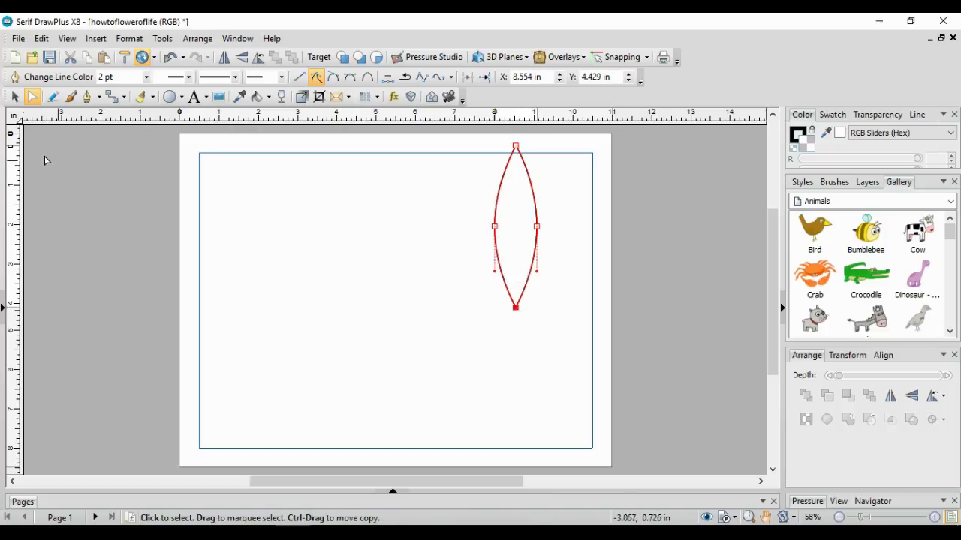
Step: Resize the petal to 0.25 in wide and 1.0 in high
left_click(15, 97)
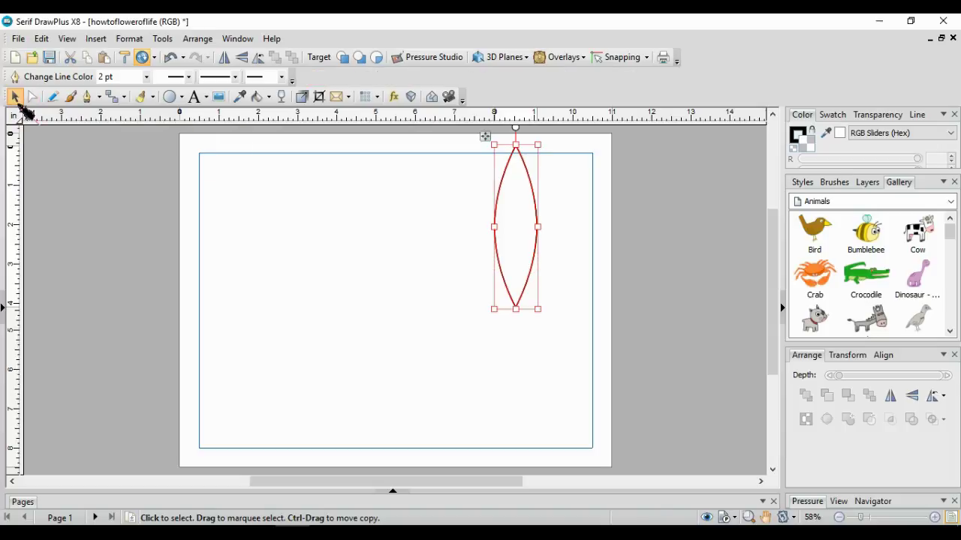
left_click(854, 359)
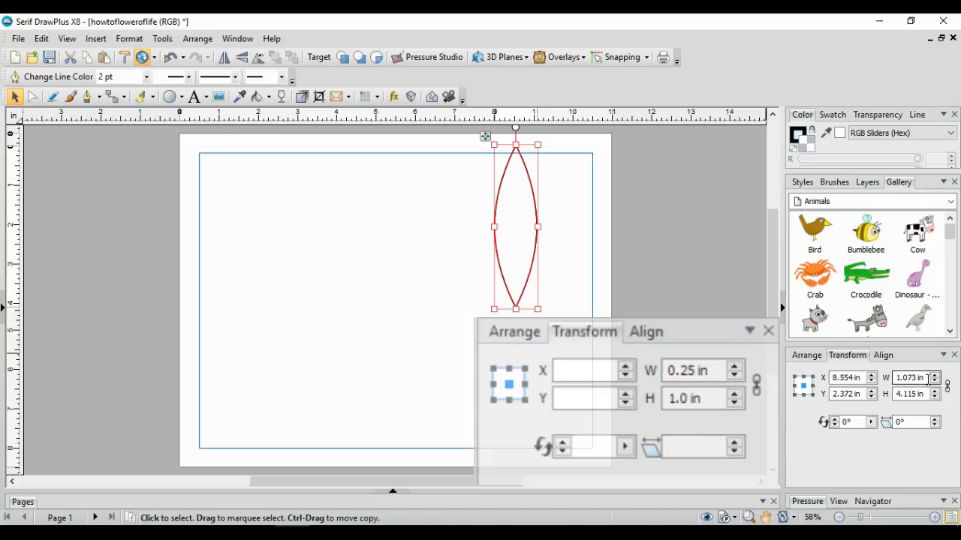
key("Tab")
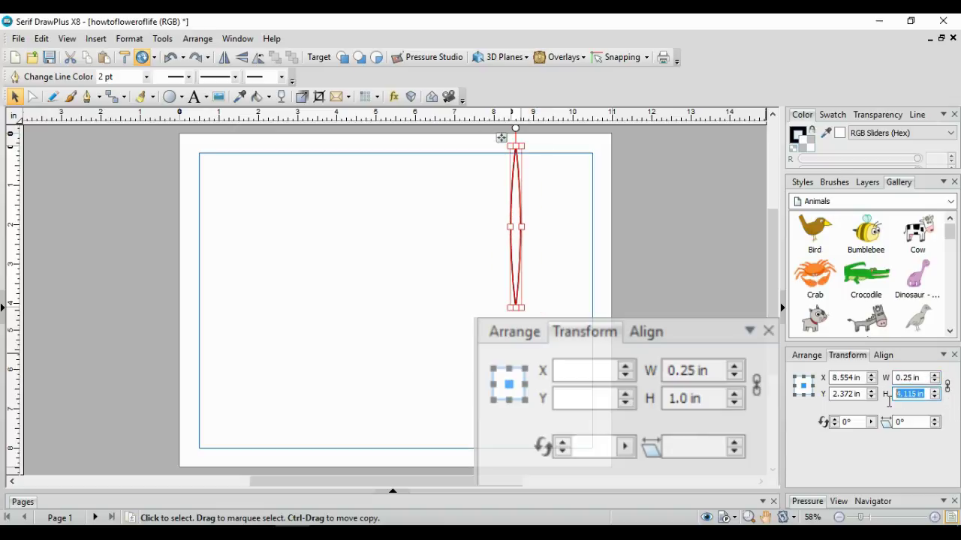
type("1")
key("Return")
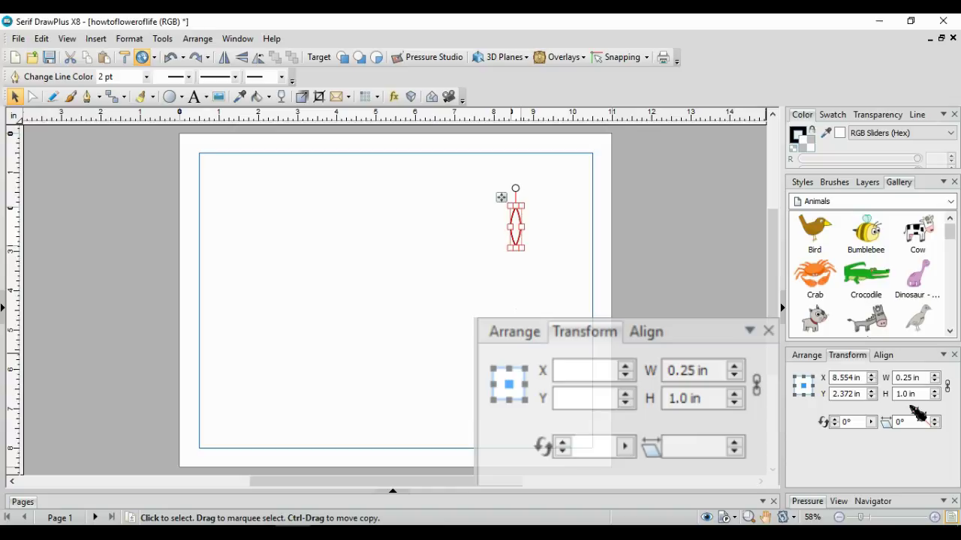
Step: Copy the petal and paste the duplicate onto the page
left_click(42, 39)
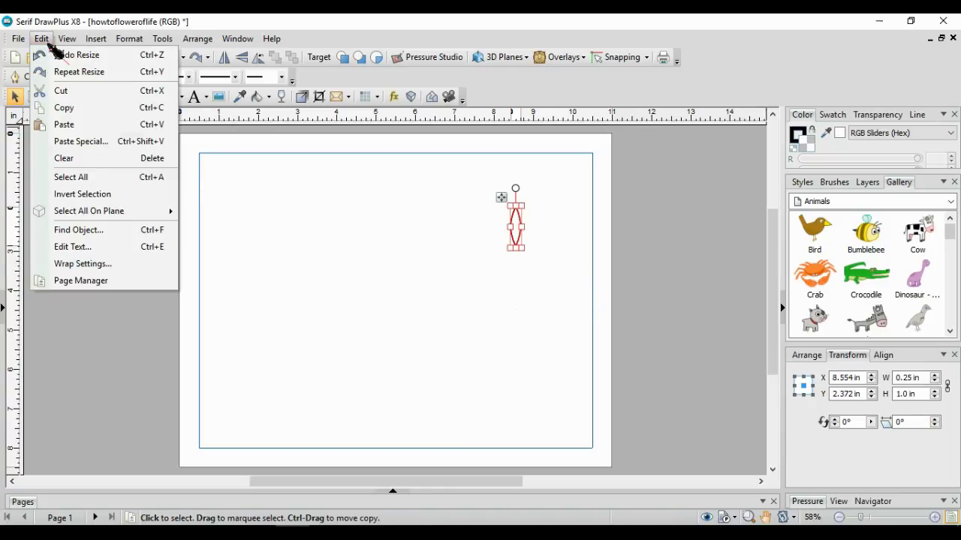
left_click(66, 109)
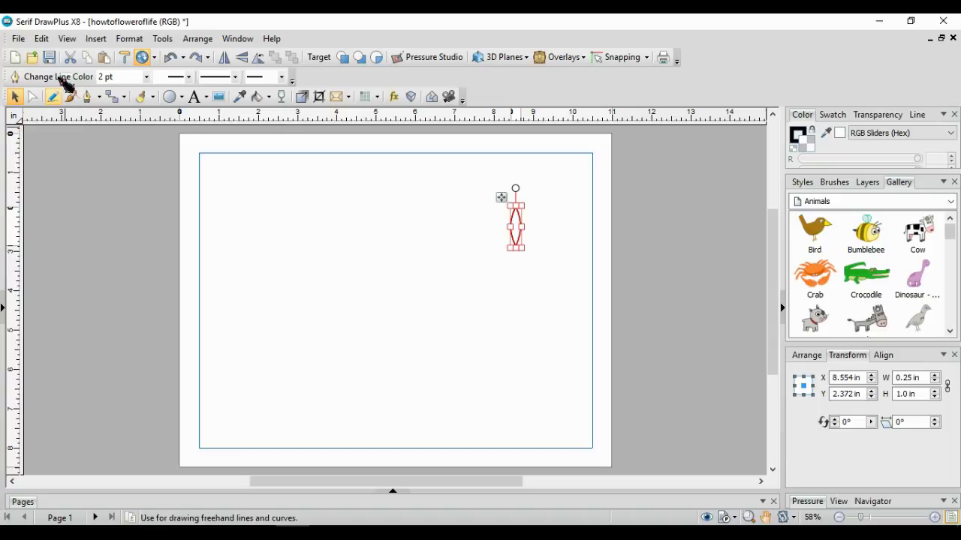
left_click(45, 39)
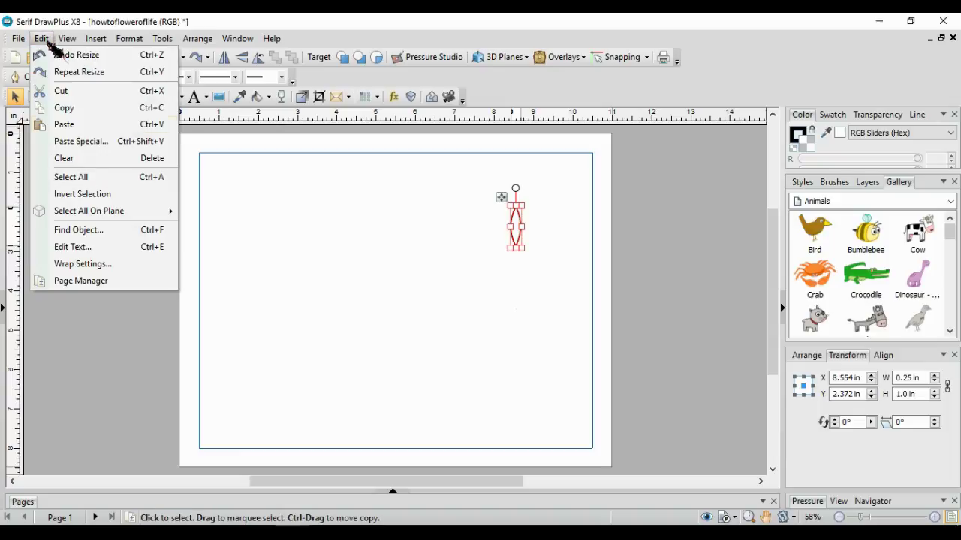
left_click(60, 126)
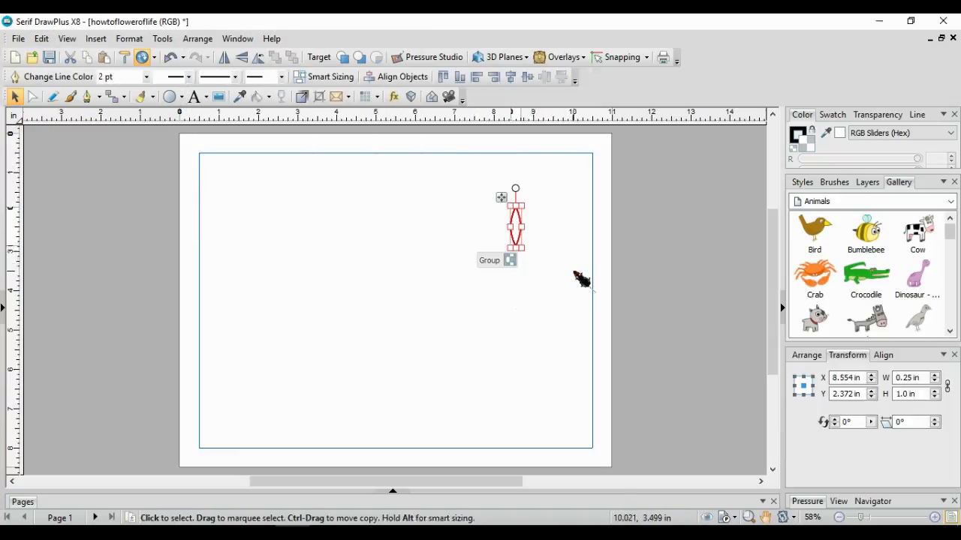
Step: Align the two petals vertically Top to Bottom with a 0.000 in gap
left_click(197, 38)
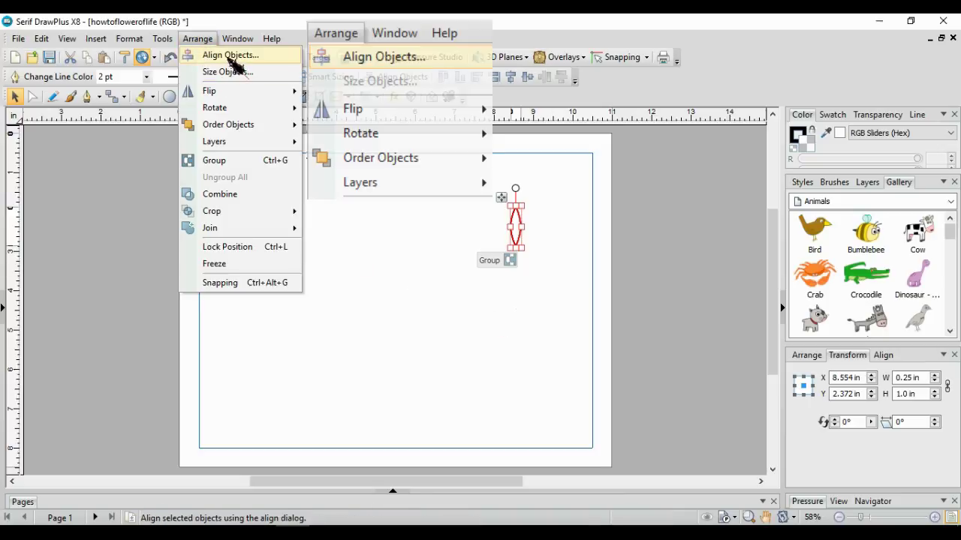
left_click(230, 56)
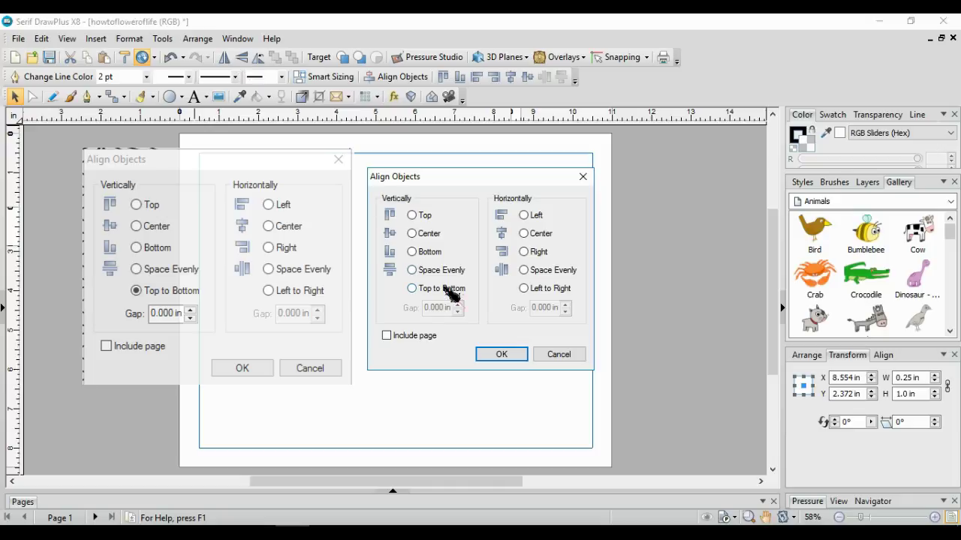
left_click(412, 289)
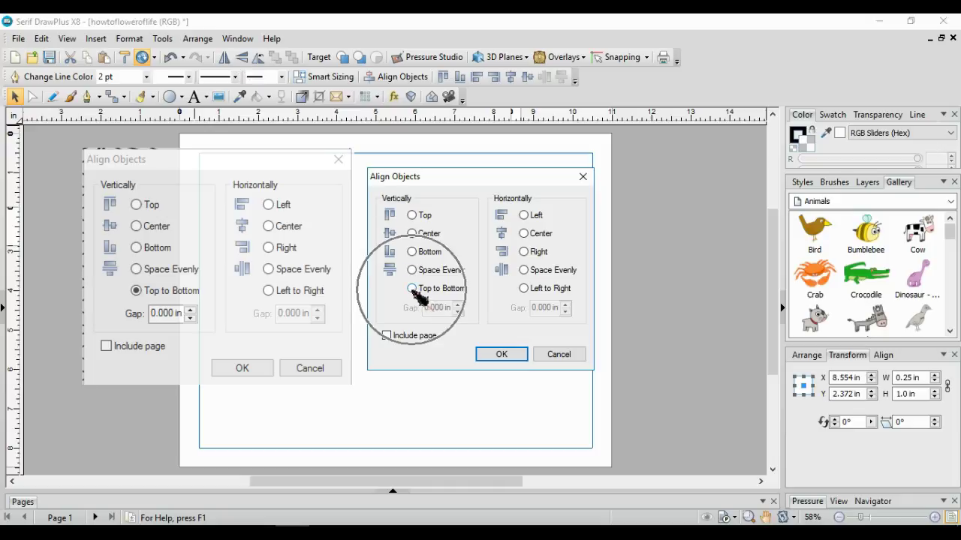
left_click(515, 358)
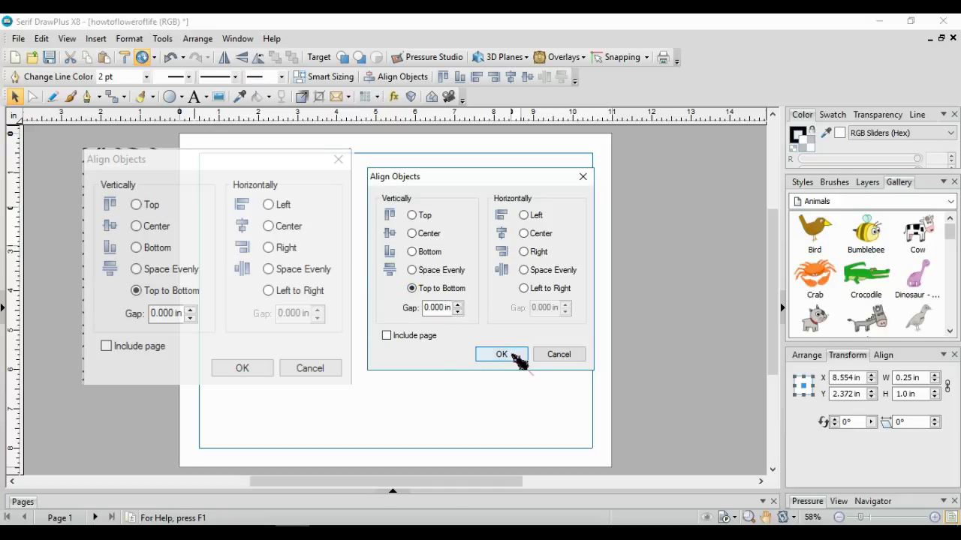
Step: Transform the petal pair with a 60° rotation, 100% scale and 2 copies to form a six-petal flower
left_click(170, 43)
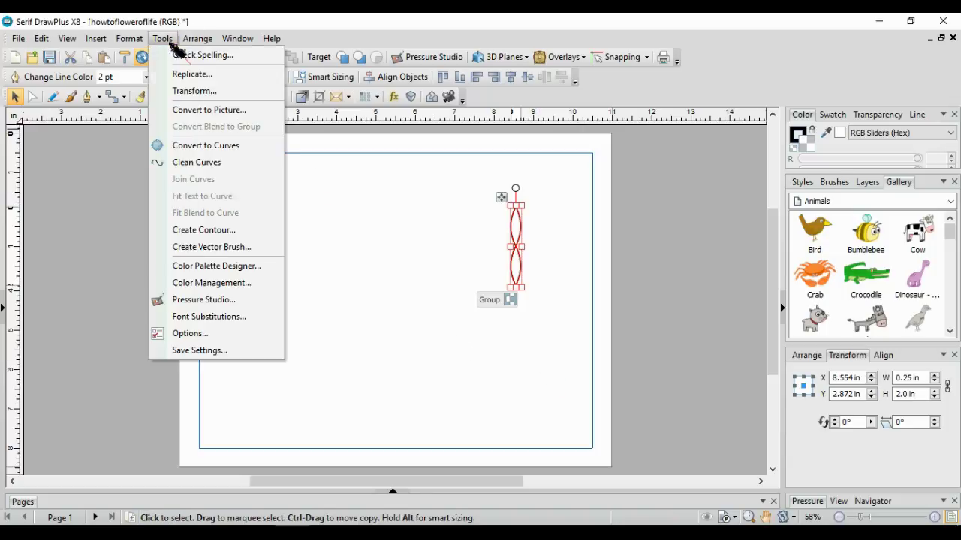
left_click(196, 93)
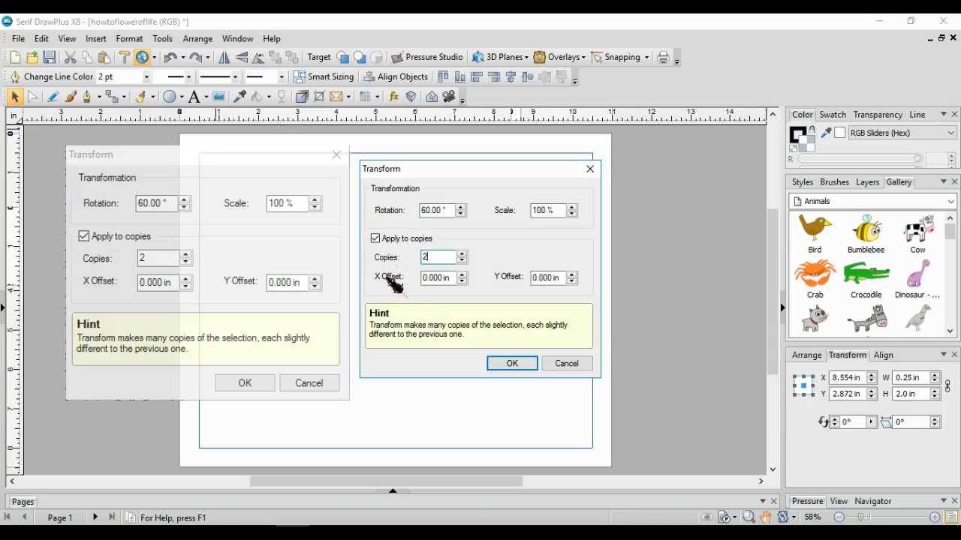
left_click(525, 363)
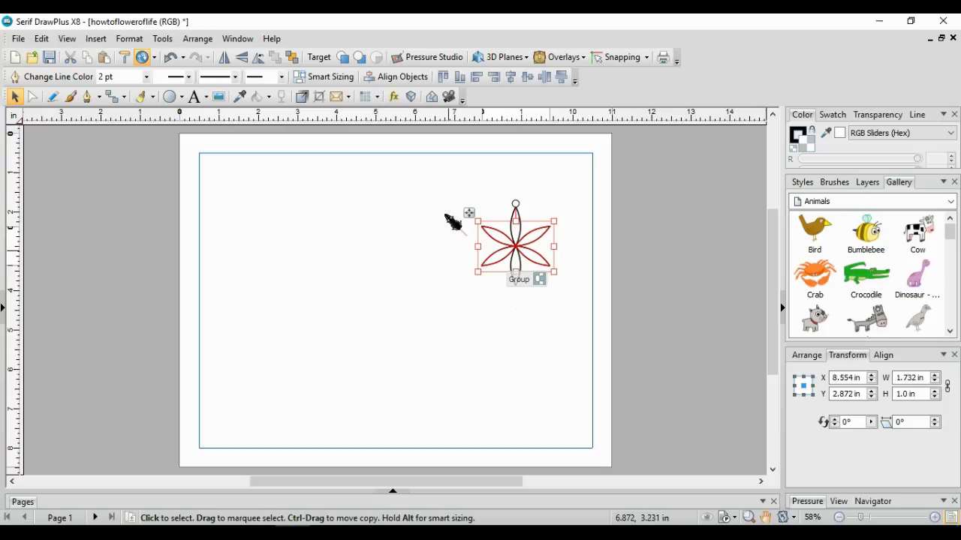
Step: Replicate the whole six-petal flower in a grid of 1 column and 5 rows with 0 in X spacing and -1 in Y spacing
left_click_drag(453, 180, 575, 293)
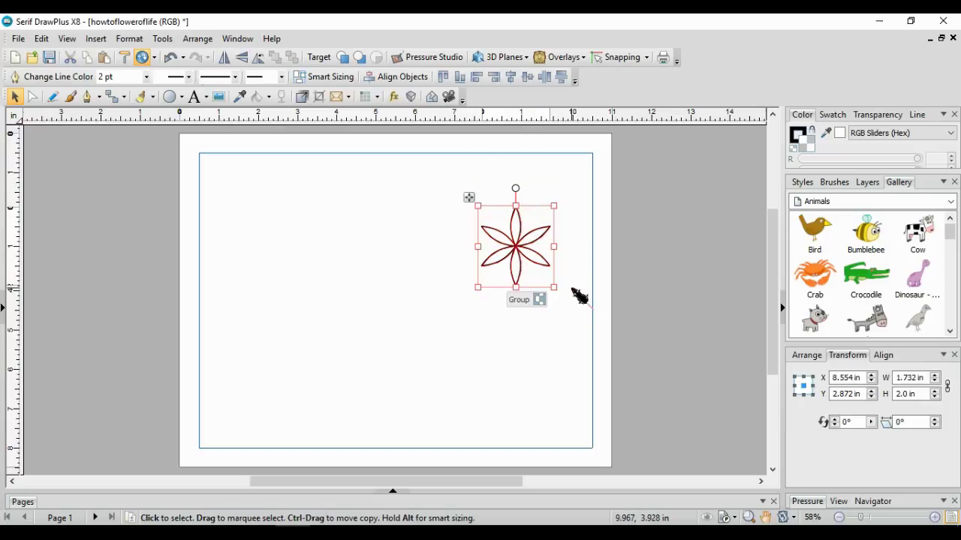
left_click(163, 39)
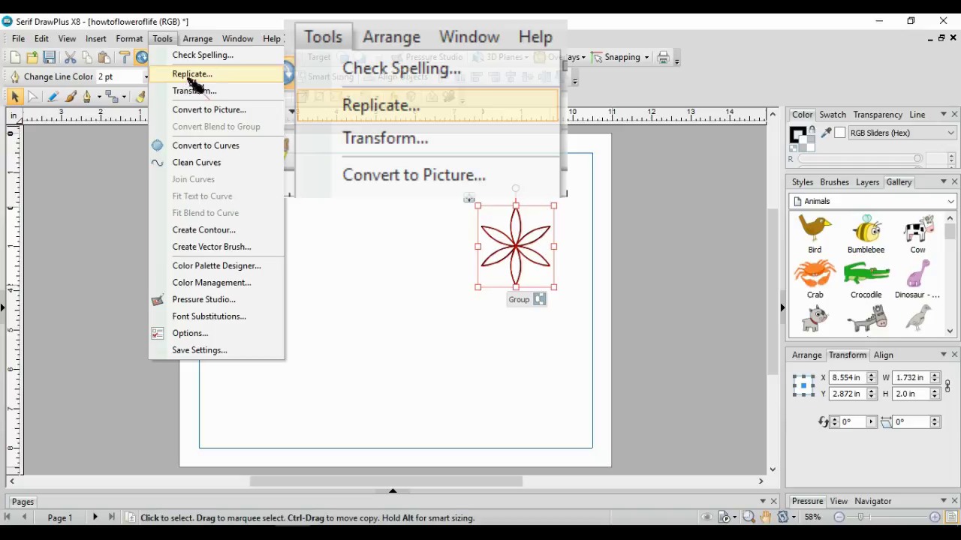
left_click(191, 75)
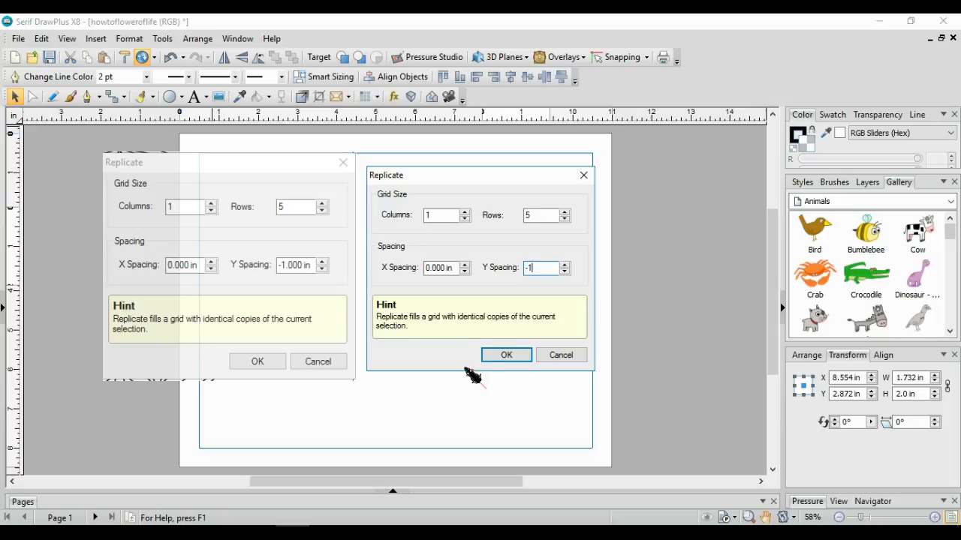
left_click(523, 357)
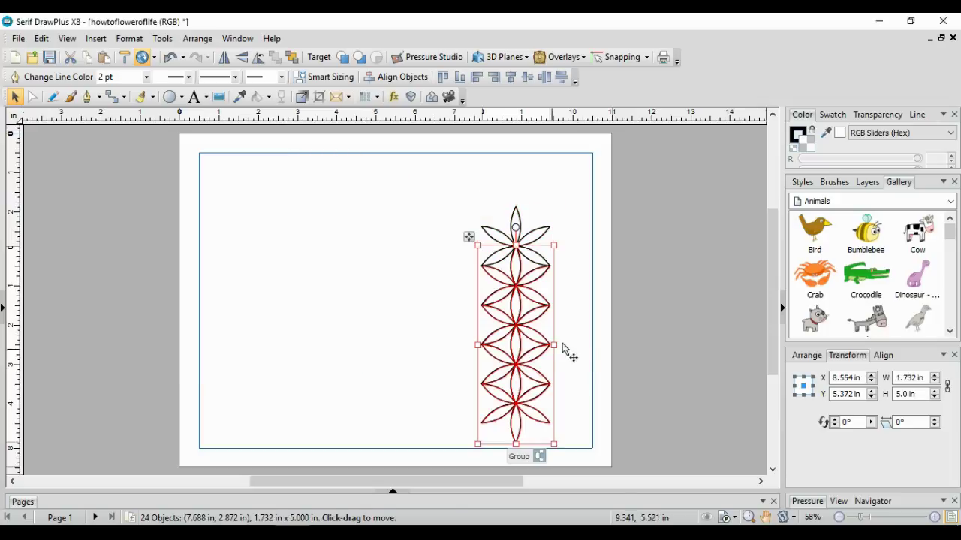
Step: Cut the four duplicate vertical petals where neighbouring flowers overlap along the column's centre line
left_click(518, 268, "ctrl")
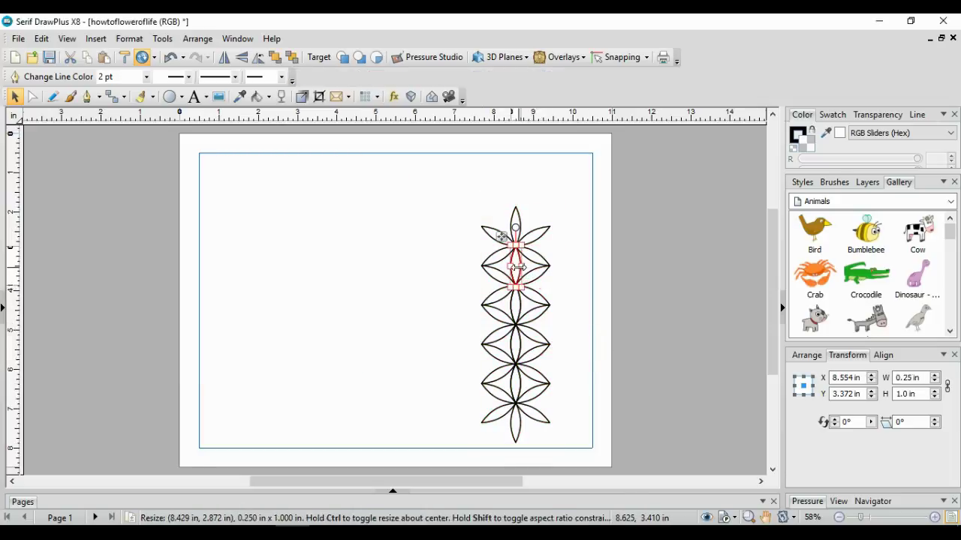
left_click(523, 310, "shift")
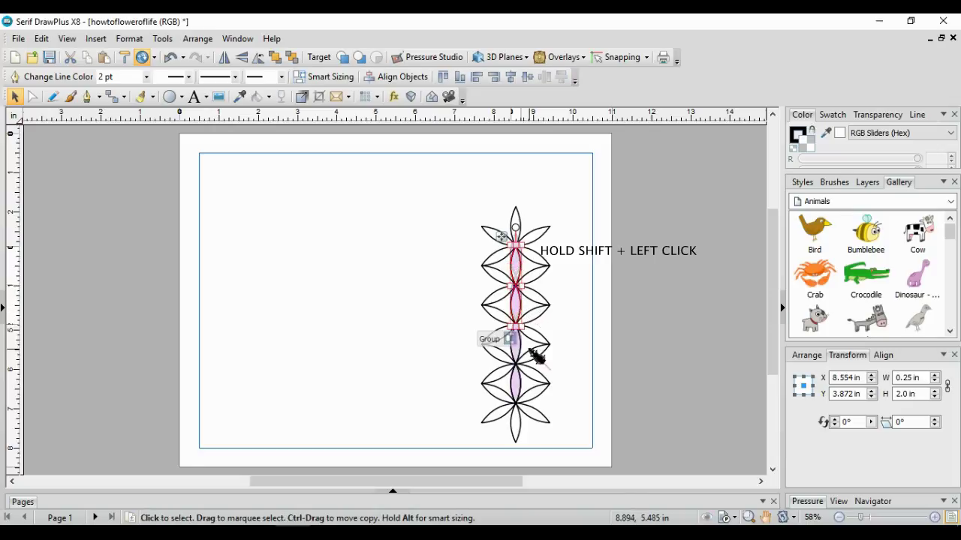
left_click(524, 352, "shift")
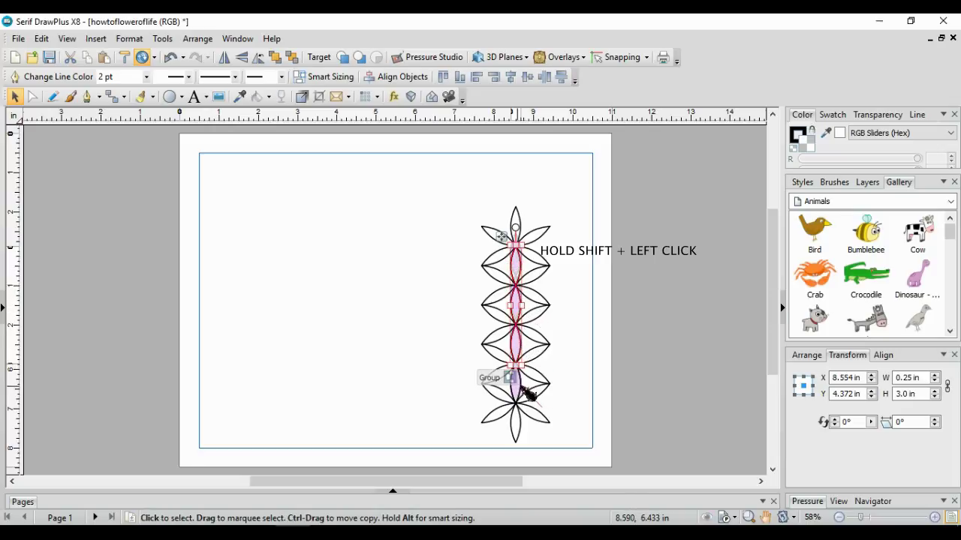
left_click(524, 390, "shift")
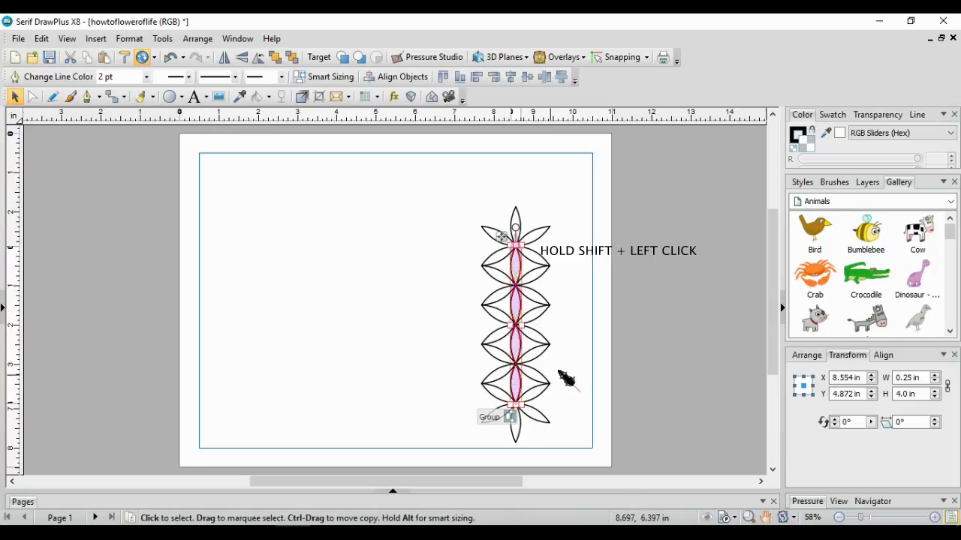
left_click(42, 39)
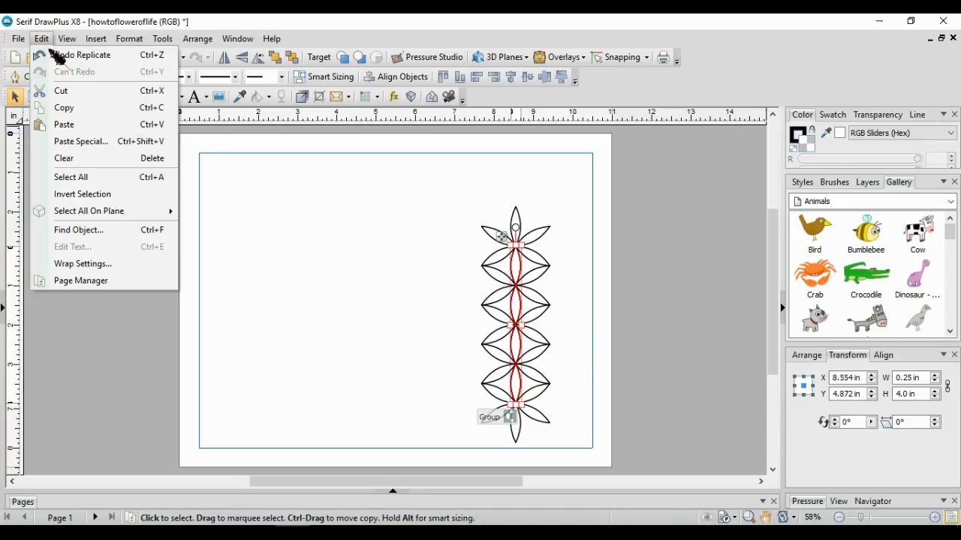
left_click(62, 91)
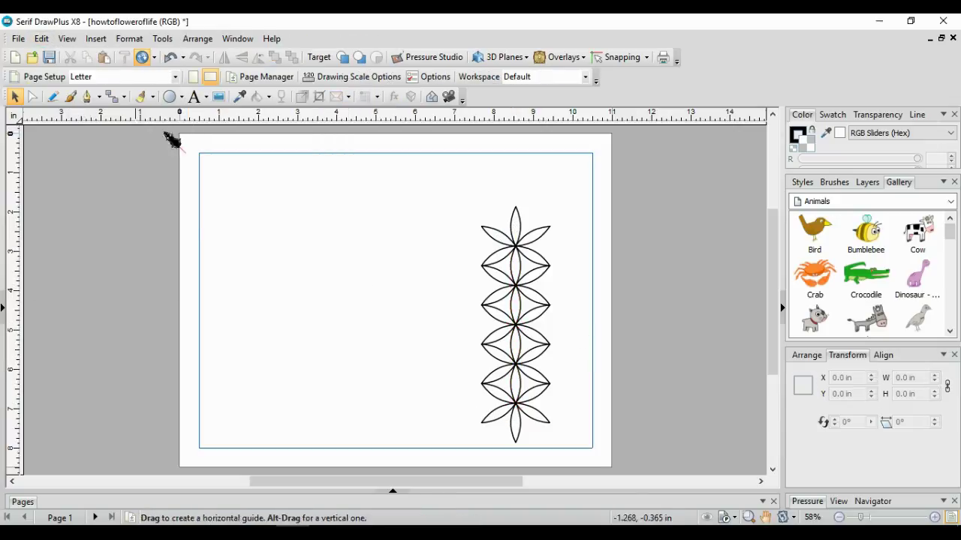
Step: Copy the entire five-flower column and paste a duplicate of it
left_click_drag(460, 185, 578, 445)
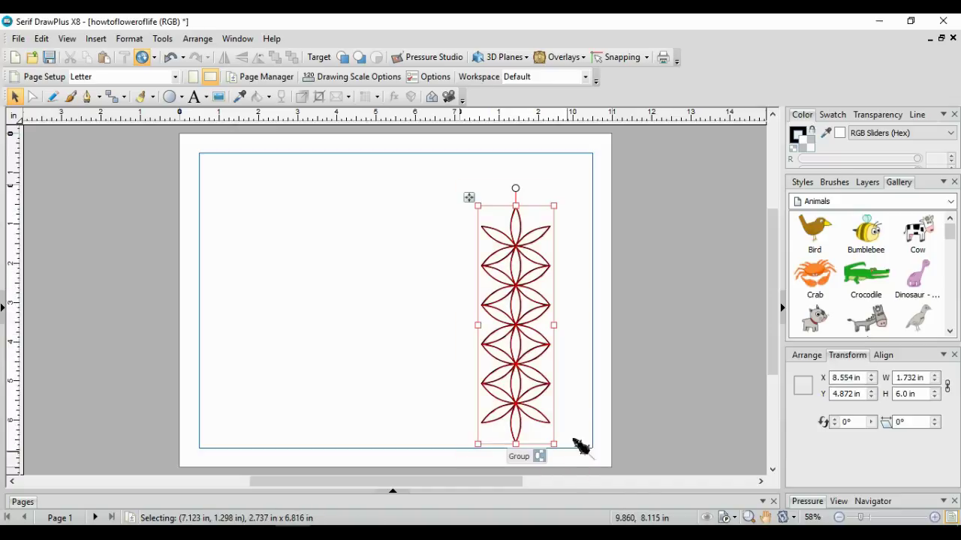
left_click(42, 40)
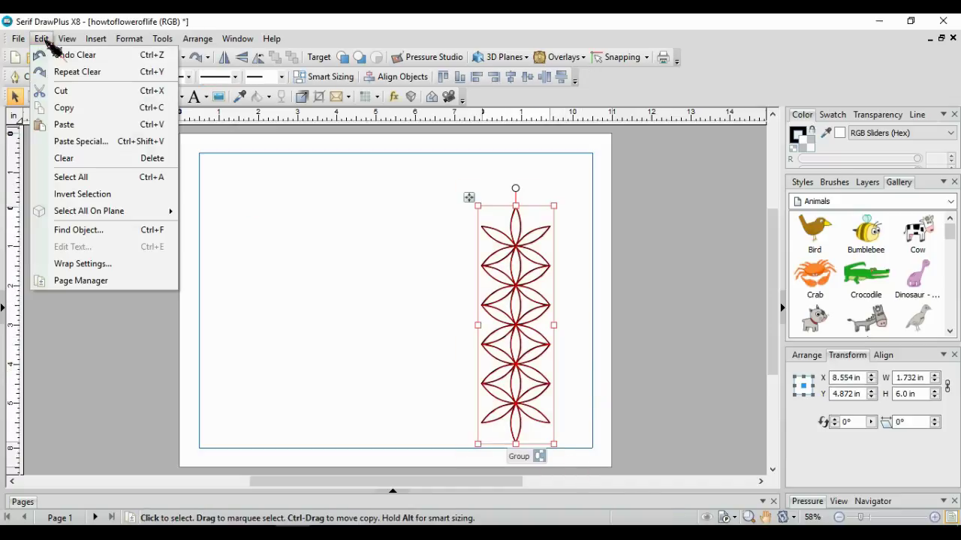
left_click(73, 111)
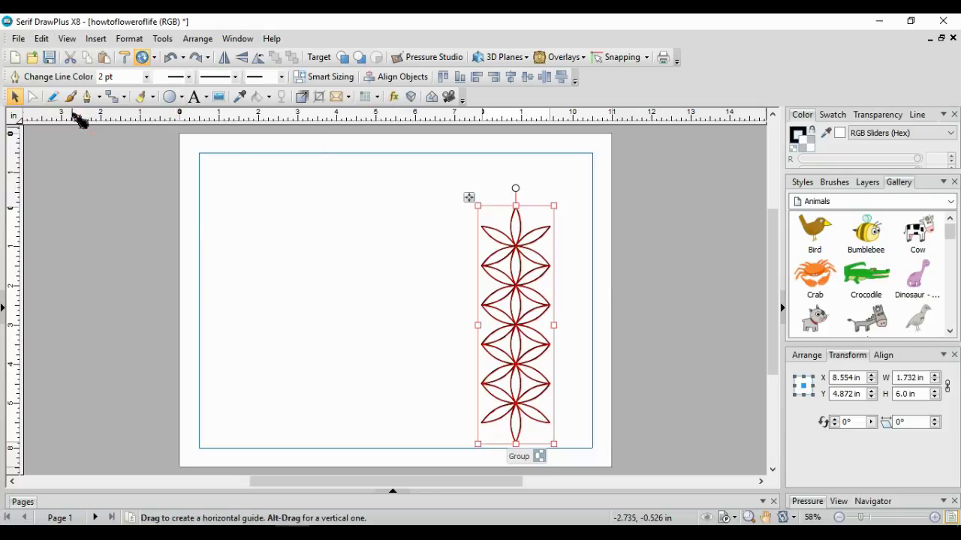
left_click(42, 42)
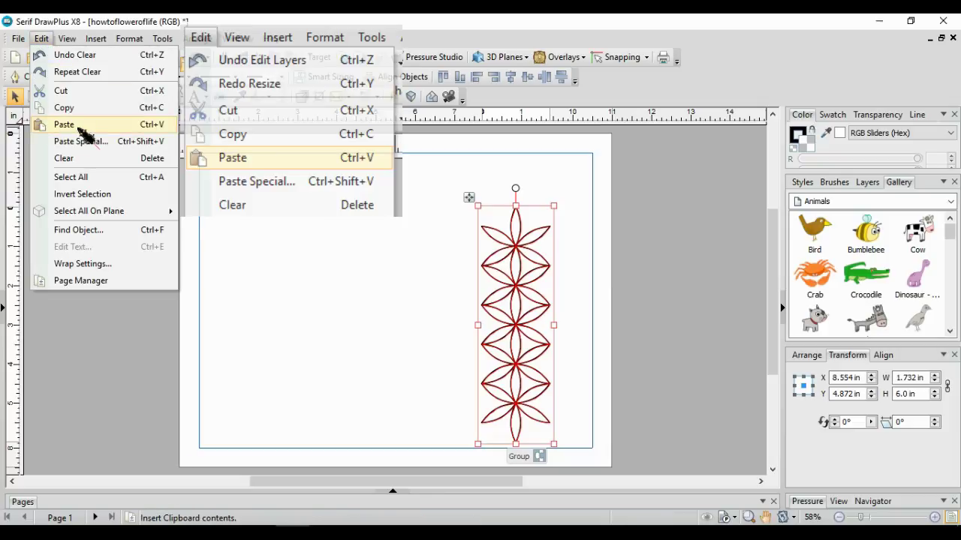
left_click(64, 124)
Step: Place the duplicate column left of the original, at X about 5.96 in, and cut the five outer petals of its top flower
left_click_drag(470, 198, 461, 267)
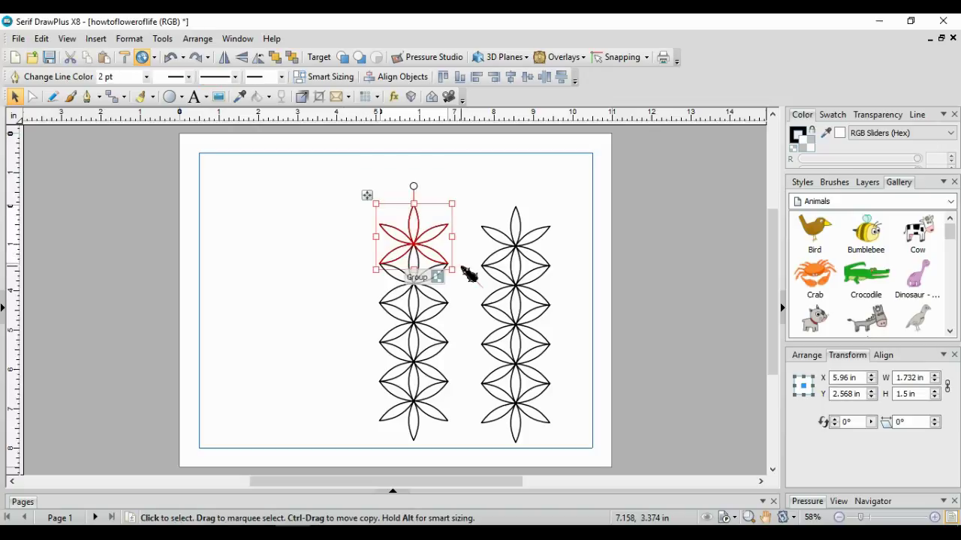
left_click(45, 41)
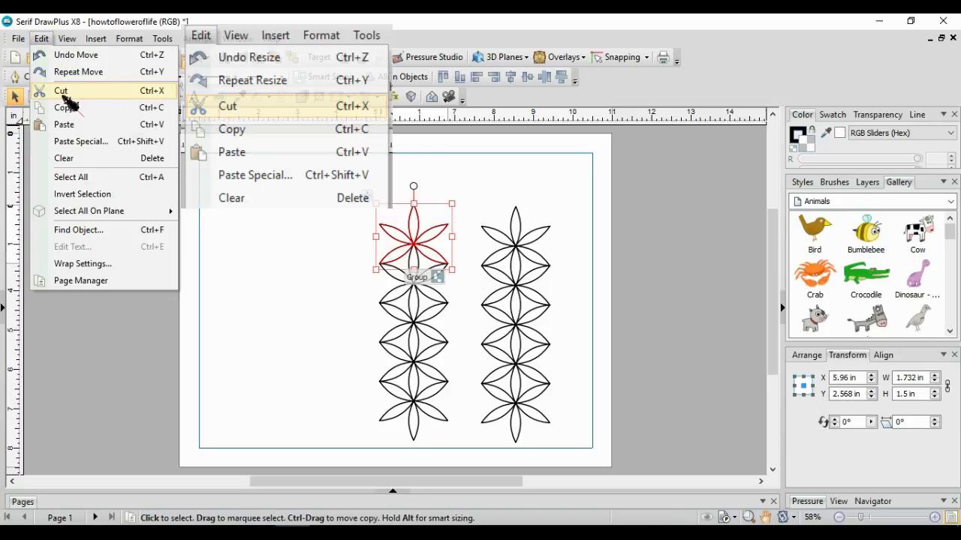
left_click(64, 96)
Step: Duplicate the four-flower column, move the copy over the page's left margin at X about 1.27 in, and group it
left_click_drag(357, 222, 467, 417)
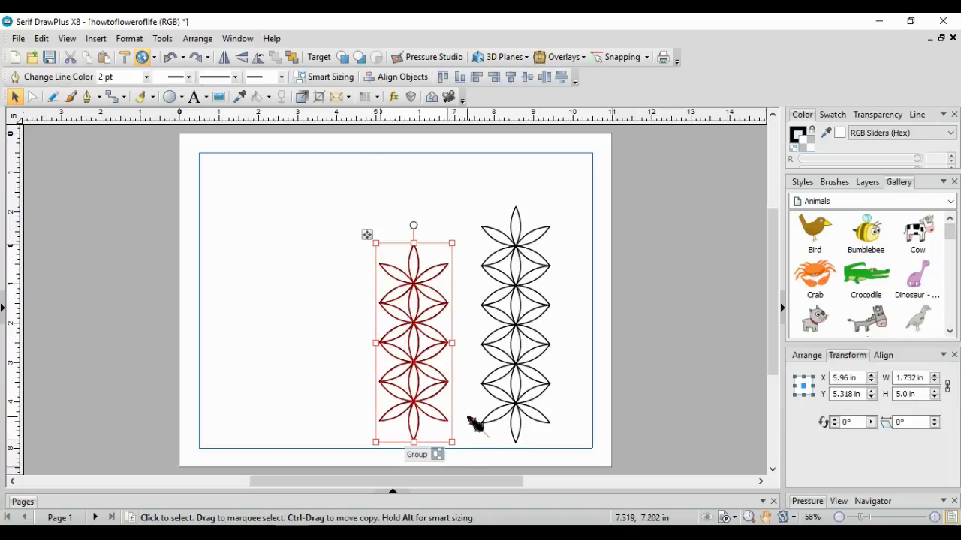
left_click(45, 40)
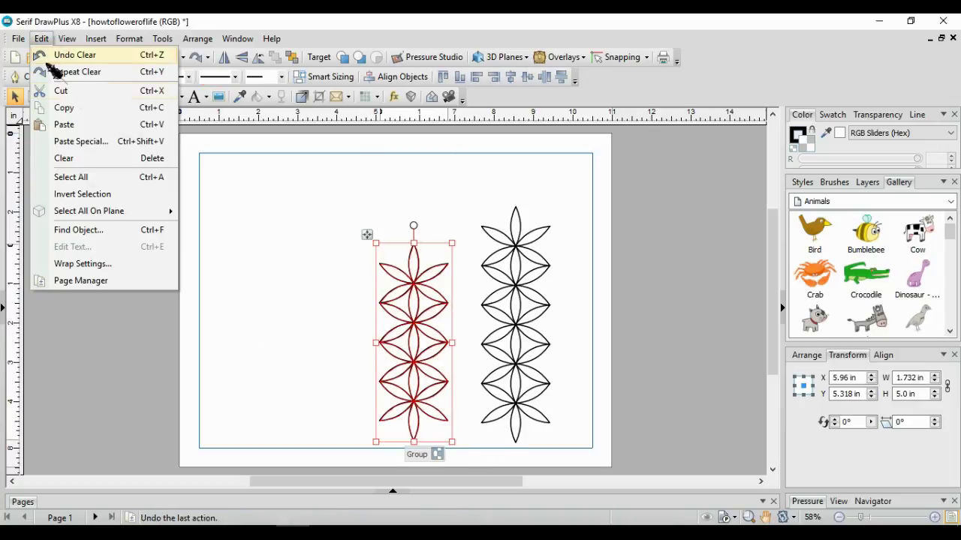
left_click(75, 112)
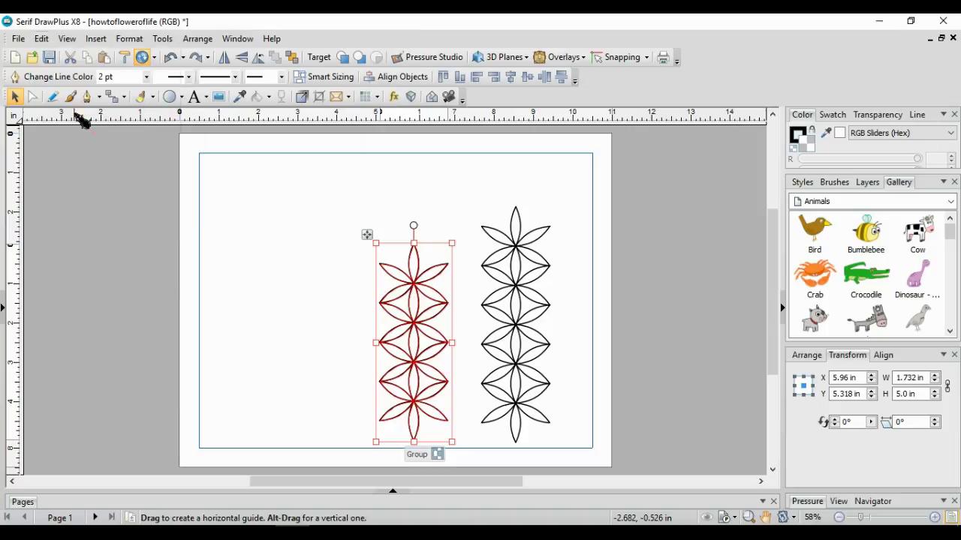
left_click(43, 39)
left_click(73, 126)
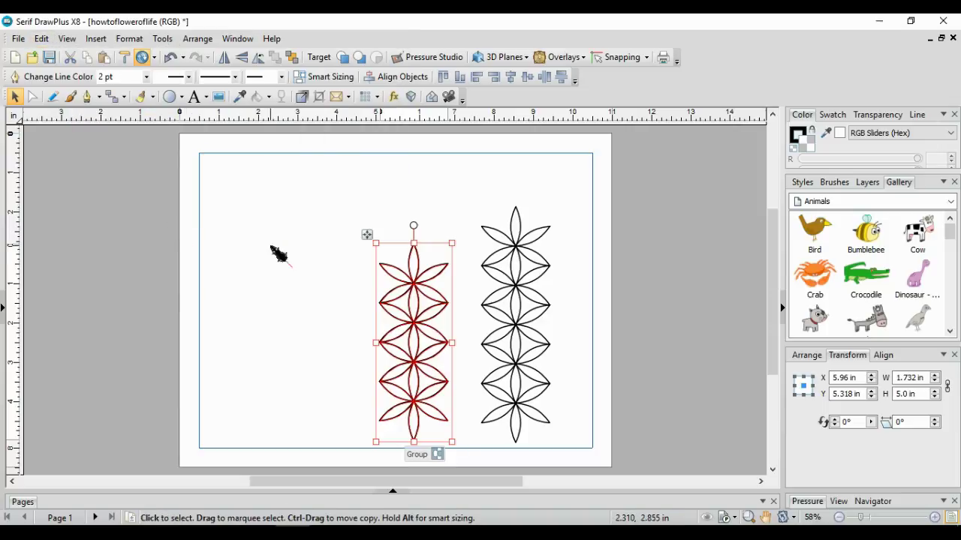
left_click_drag(367, 235, 183, 236)
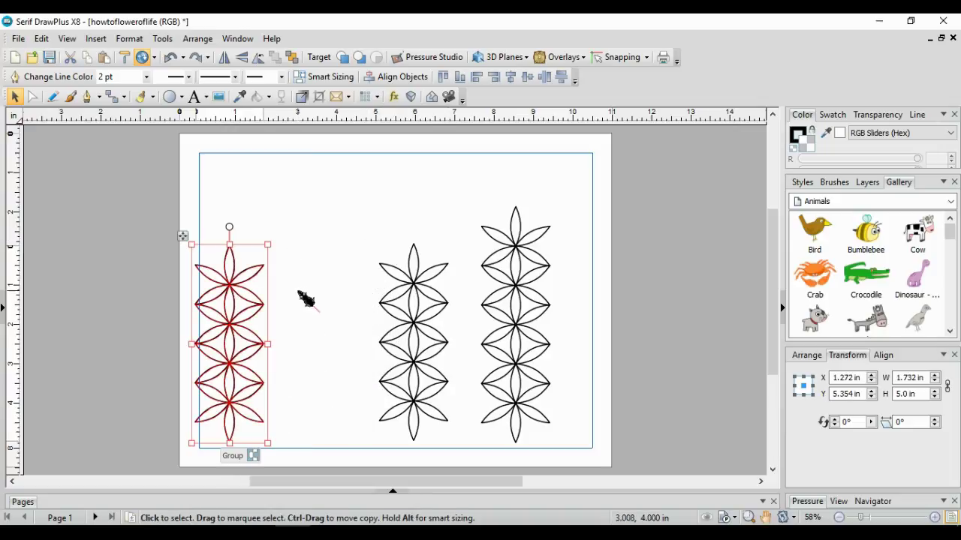
left_click(234, 456)
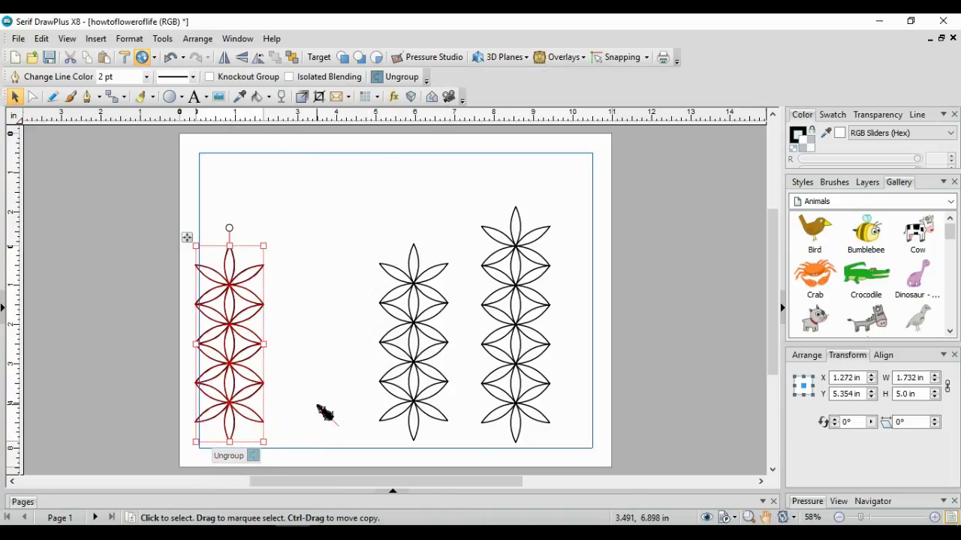
Step: Cut the top flower's five outer petals from the middle column and group the remaining three-flower column
left_click_drag(365, 210, 474, 311)
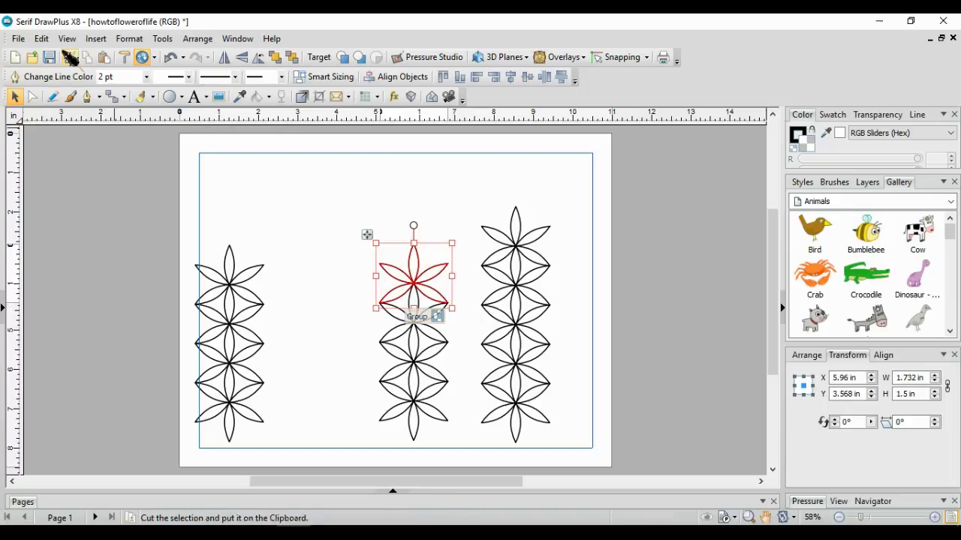
left_click(43, 39)
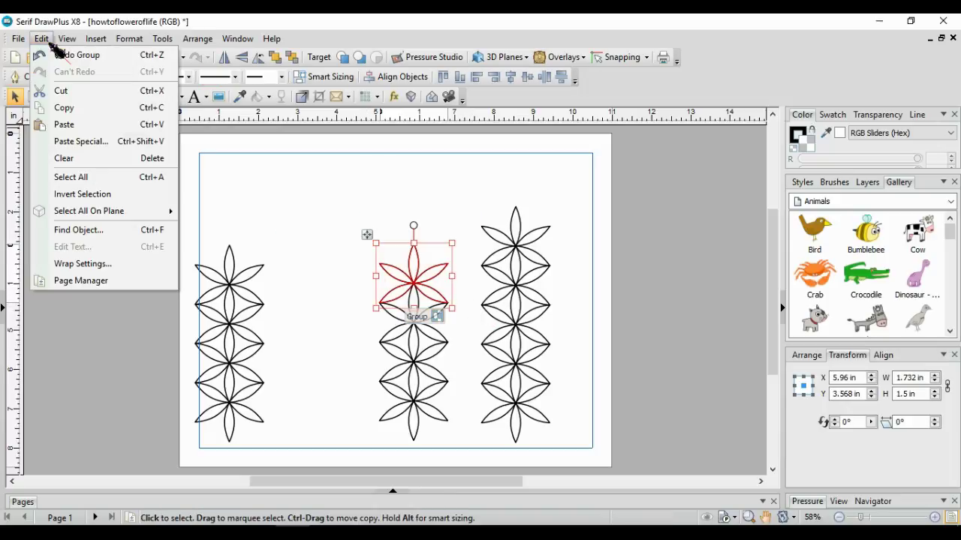
left_click(64, 96)
left_click_drag(358, 264, 462, 453)
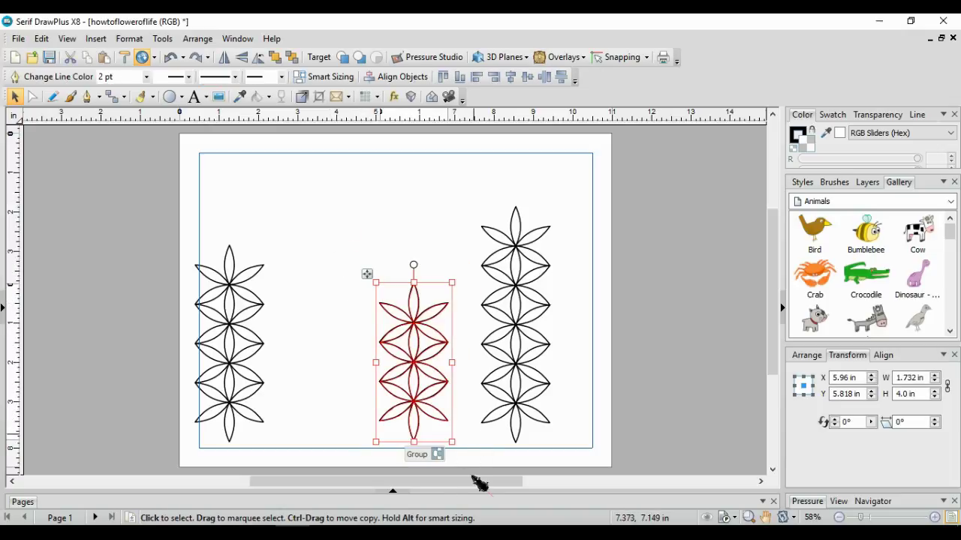
left_click(417, 455)
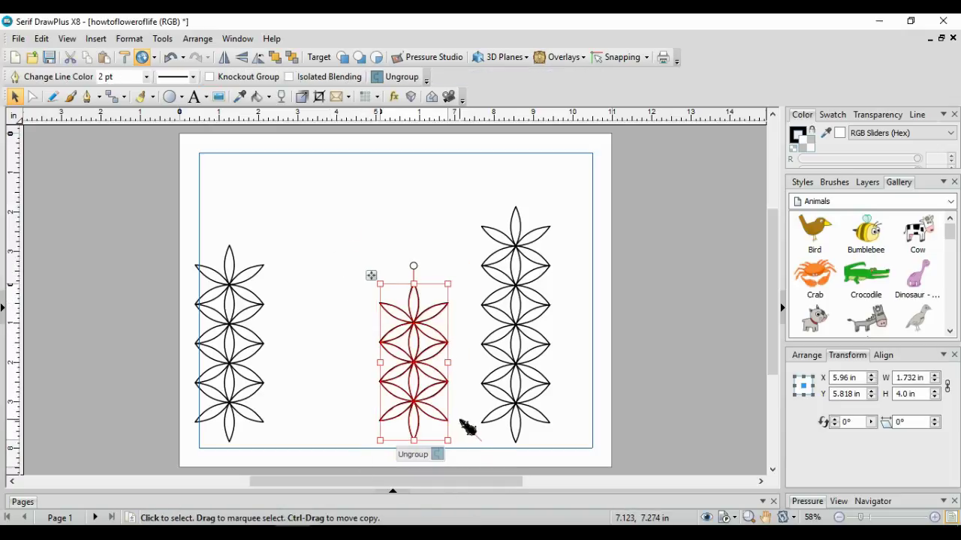
Step: Duplicate the three-flower column to the right of the five-flower column, and group the five-flower column's petals
left_click(41, 39)
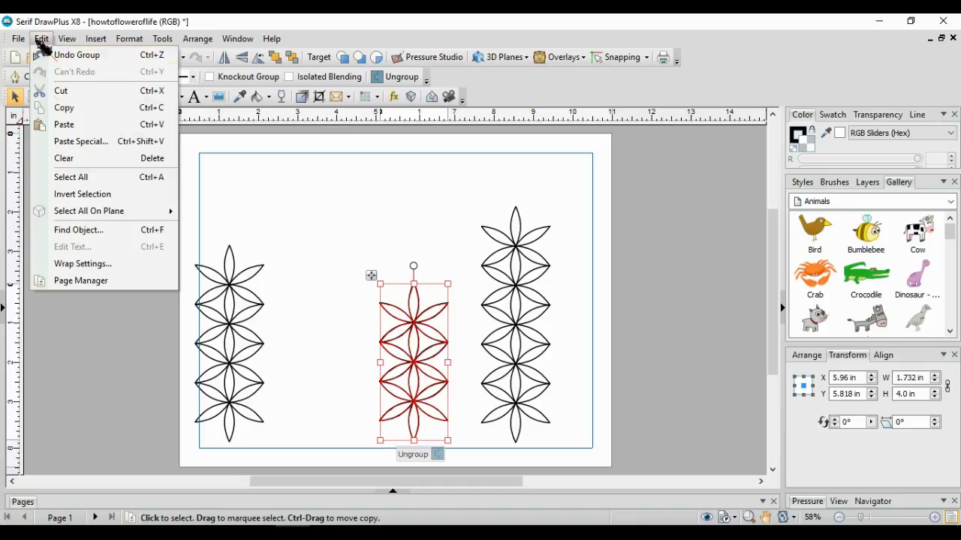
left_click(75, 111)
left_click(40, 39)
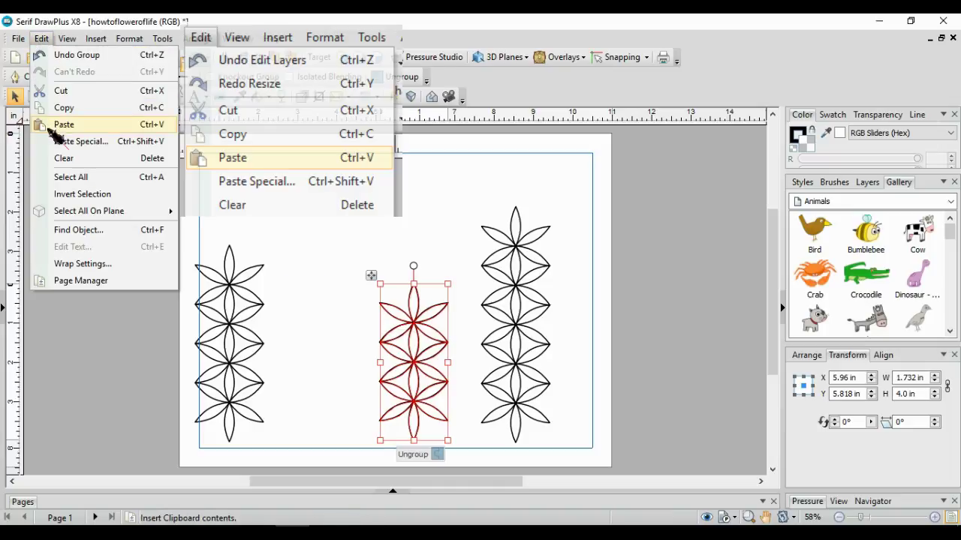
left_click(70, 126)
left_click_drag(371, 277, 566, 275)
left_click_drag(445, 195, 582, 449)
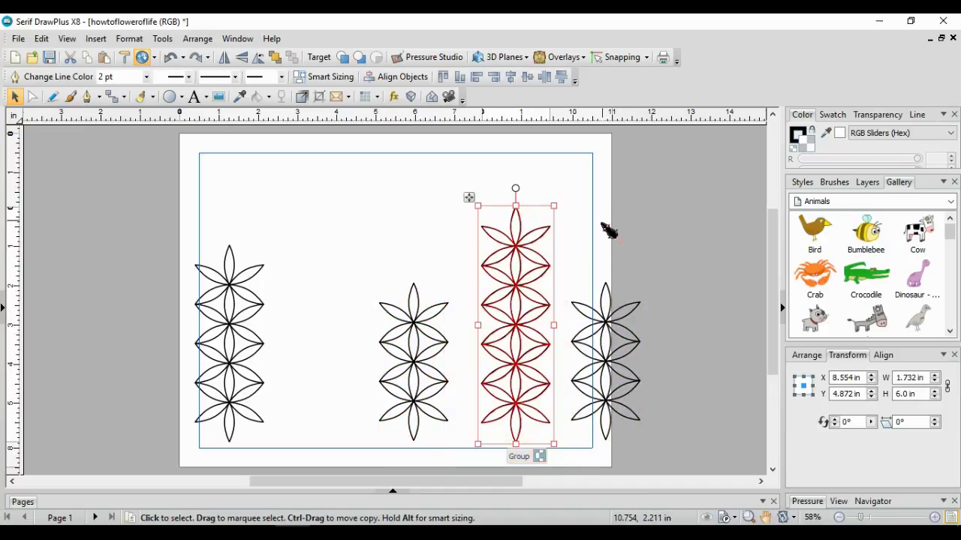
left_click(526, 459)
Step: Align the tall column and its two three-flower neighbours vertically Center and horizontally Left to Right with a 0.000 in gap, and group them
left_click_drag(343, 160, 670, 459)
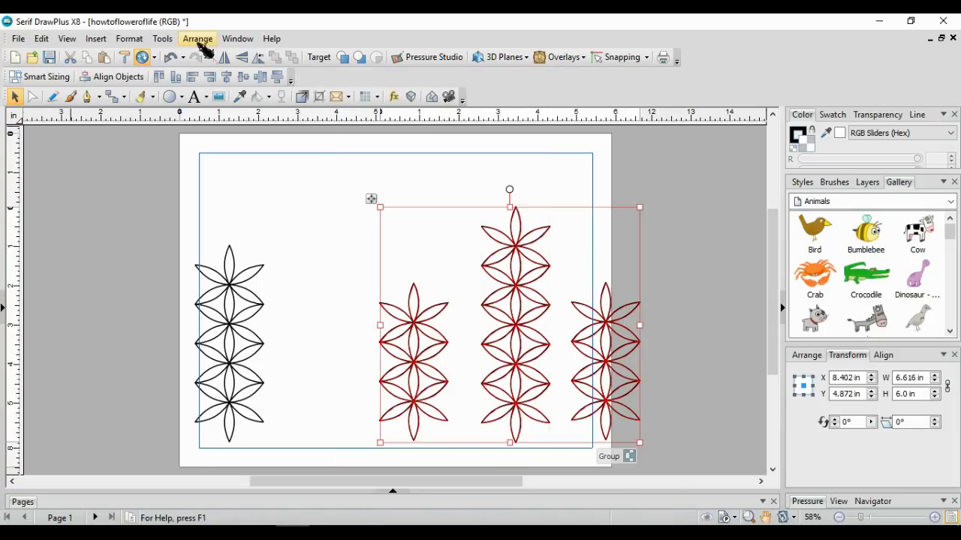
left_click(197, 39)
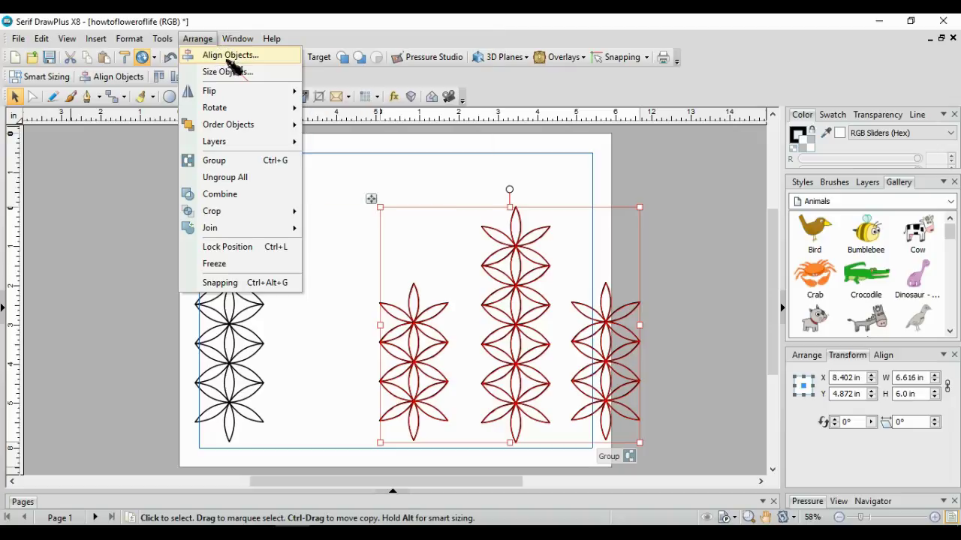
left_click(229, 60)
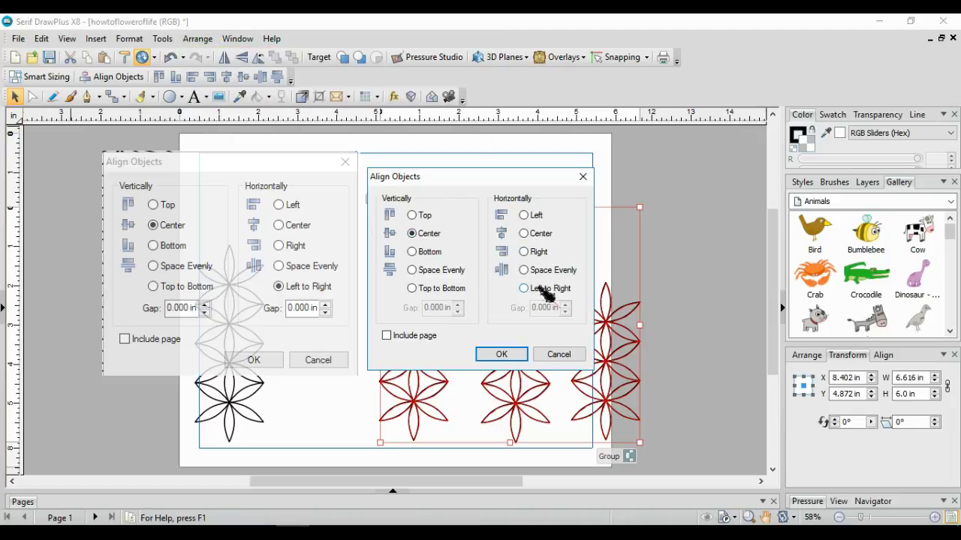
left_click(525, 291)
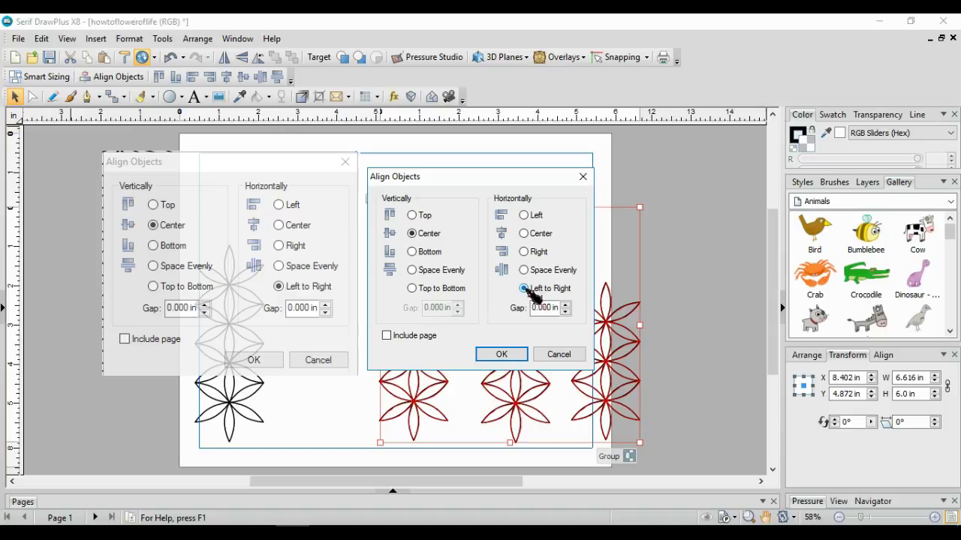
left_click(501, 354)
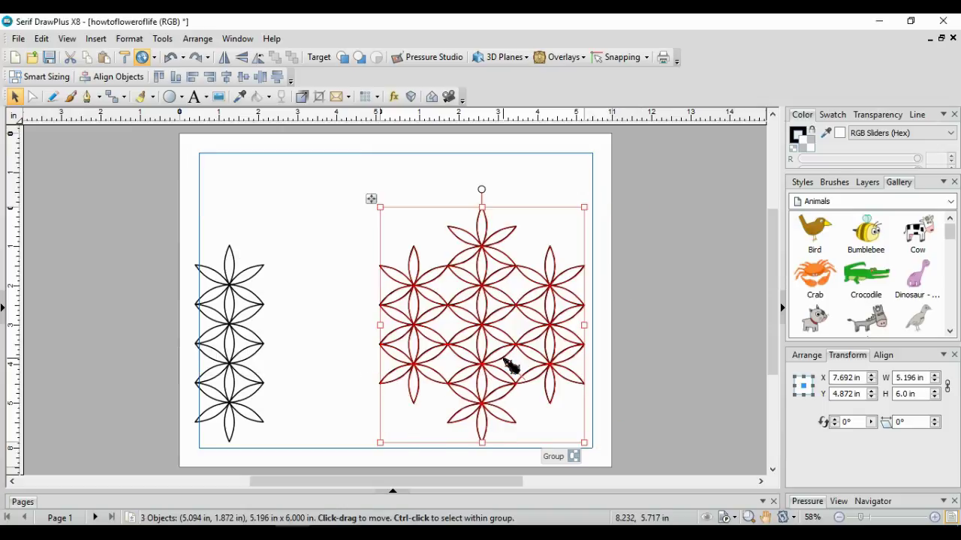
left_click(557, 459)
Step: Copy the grouped four-flower column at the left margin, paste a duplicate over it, and select both columns
left_click(250, 337)
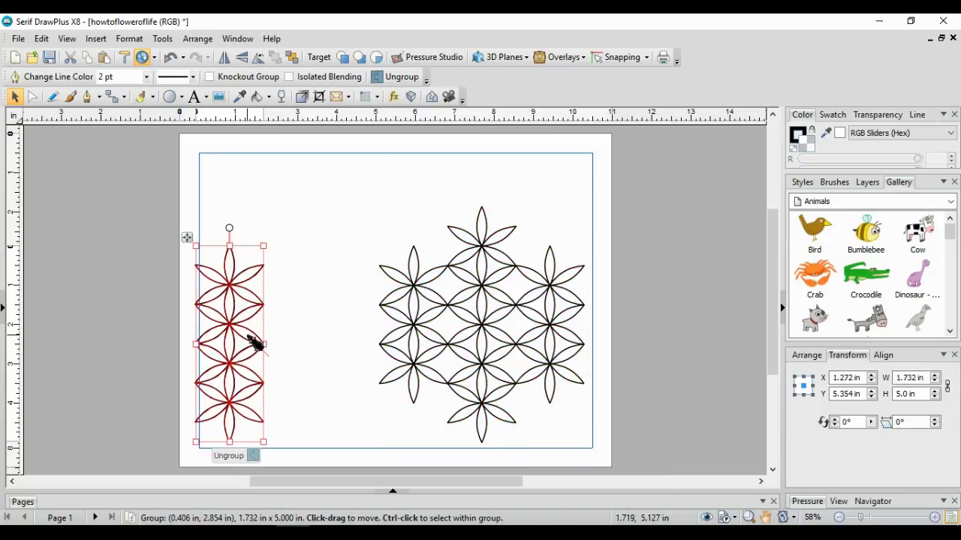
left_click(45, 41)
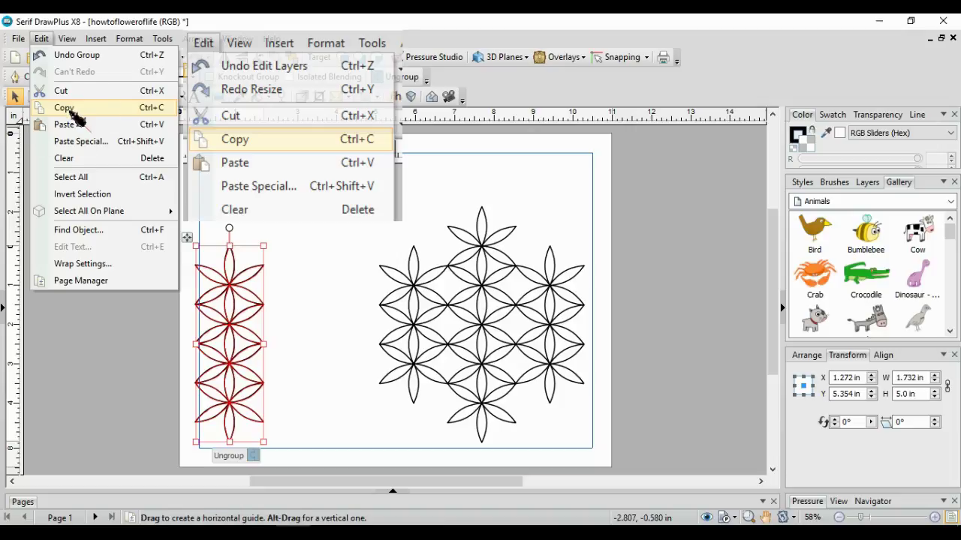
left_click(73, 114)
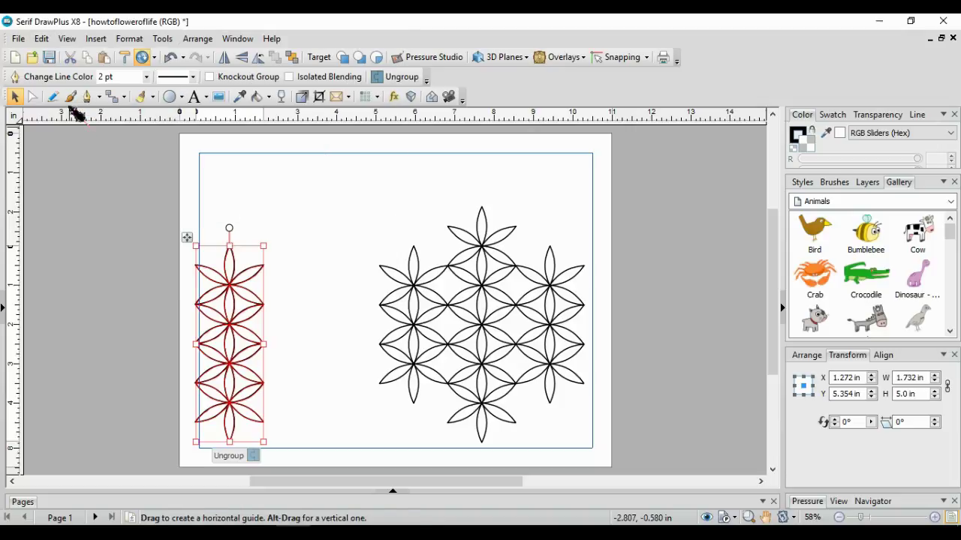
left_click(47, 42)
left_click(66, 125)
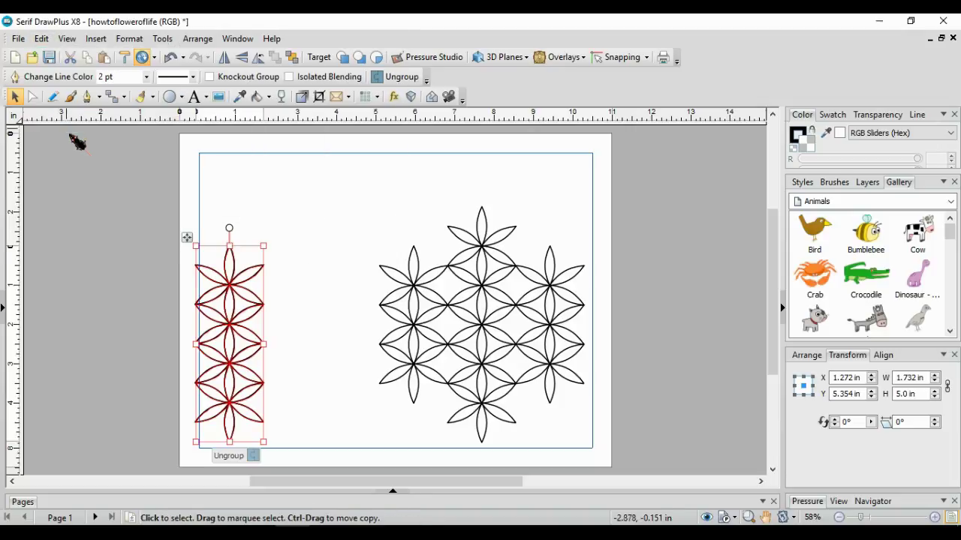
left_click_drag(174, 202, 299, 459)
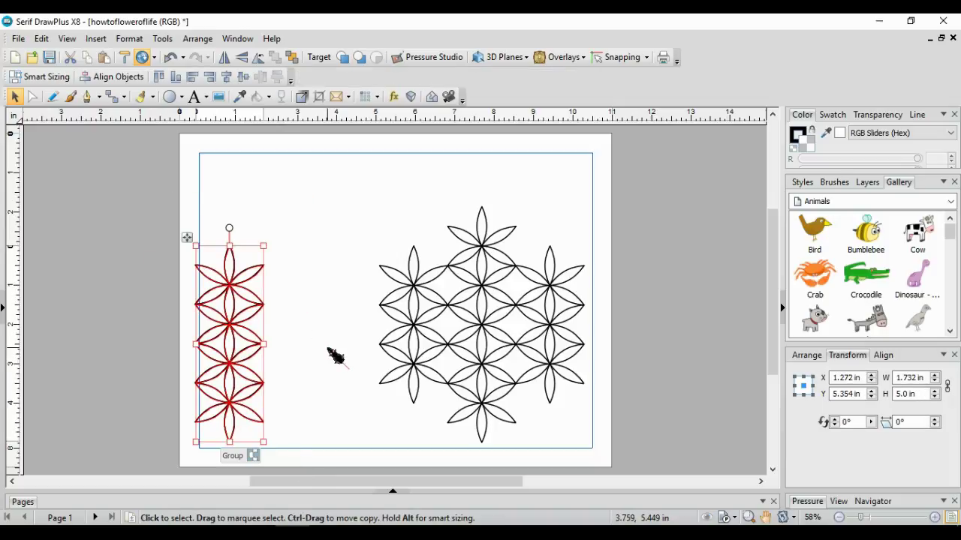
Step: Align the two four-flower columns vertically Center and horizontally Left to Right with a 0.000 in gap, and group them
left_click(198, 39)
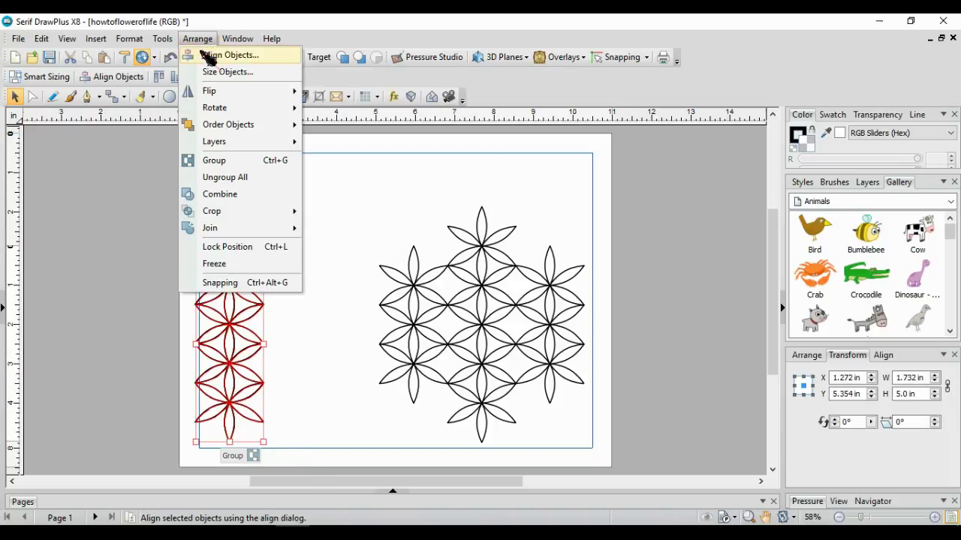
left_click(222, 59)
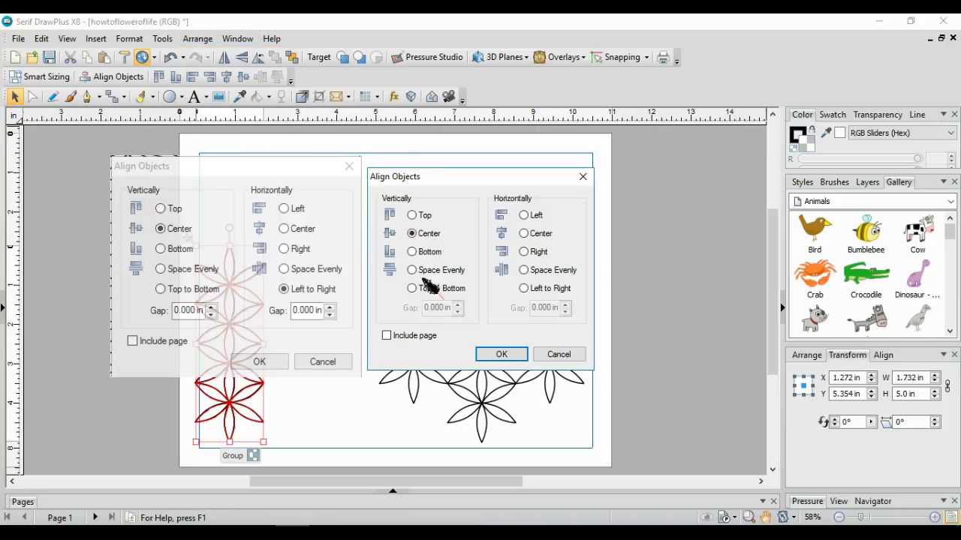
left_click(526, 289)
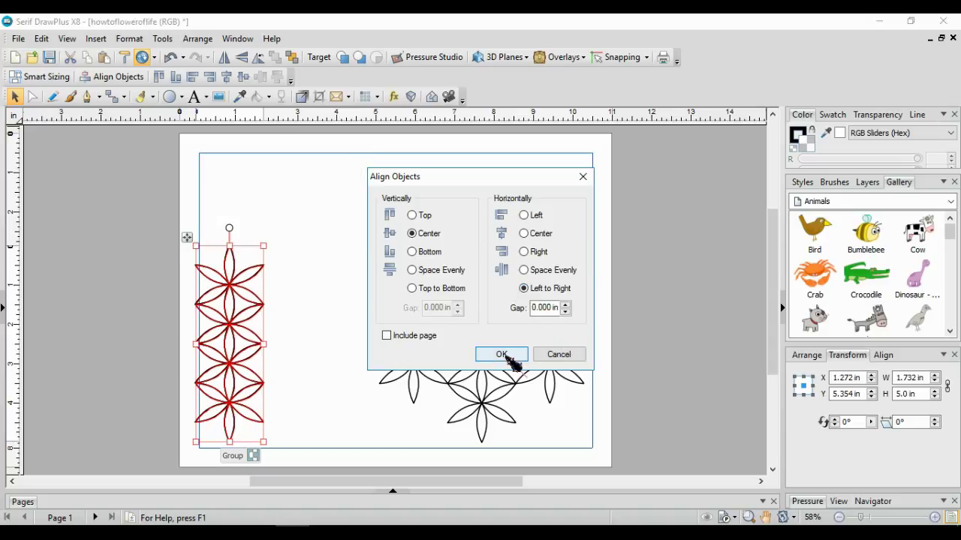
left_click(506, 355)
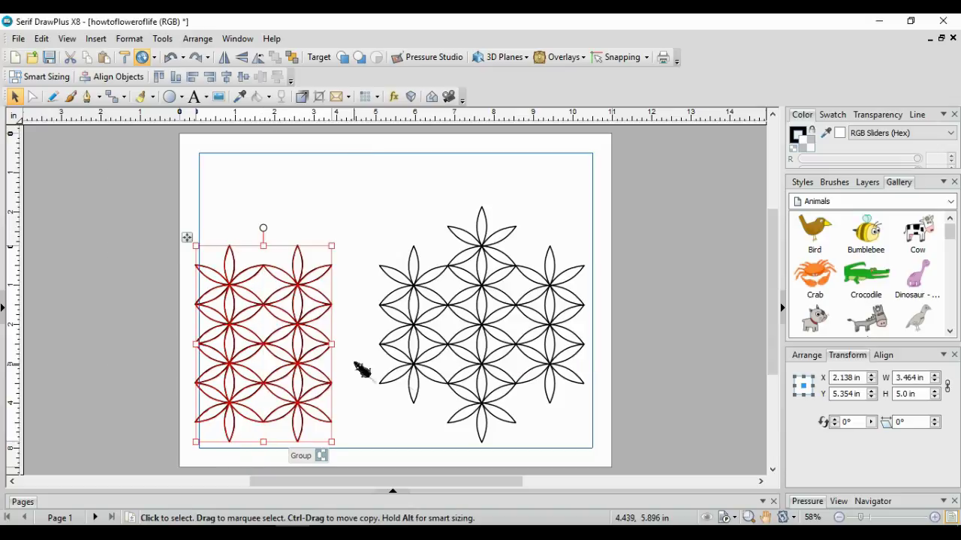
left_click(303, 465)
Step: Align the four-flower column group and the larger flower group to Center both vertically and horizontally, and ungroup everything
left_click(391, 150)
left_click_drag(139, 133, 611, 424)
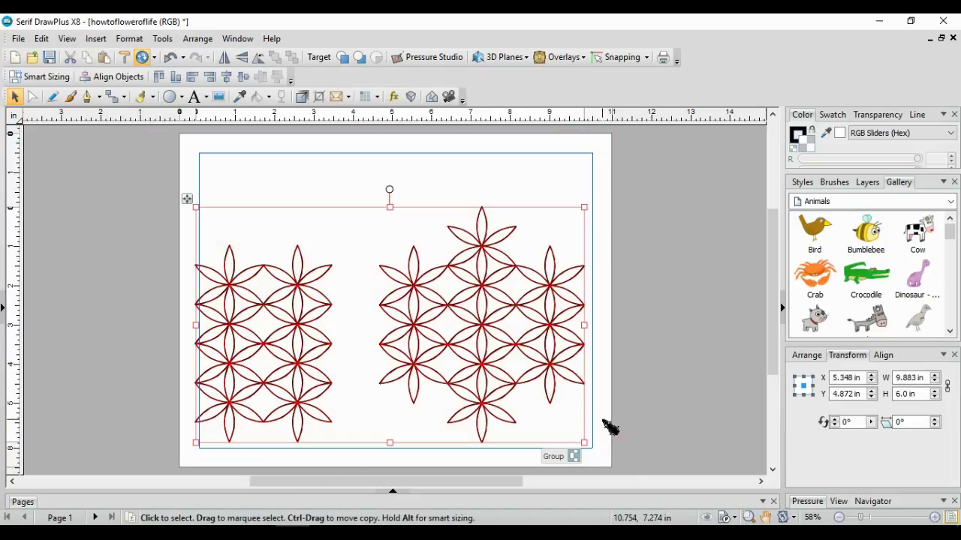
left_click(198, 40)
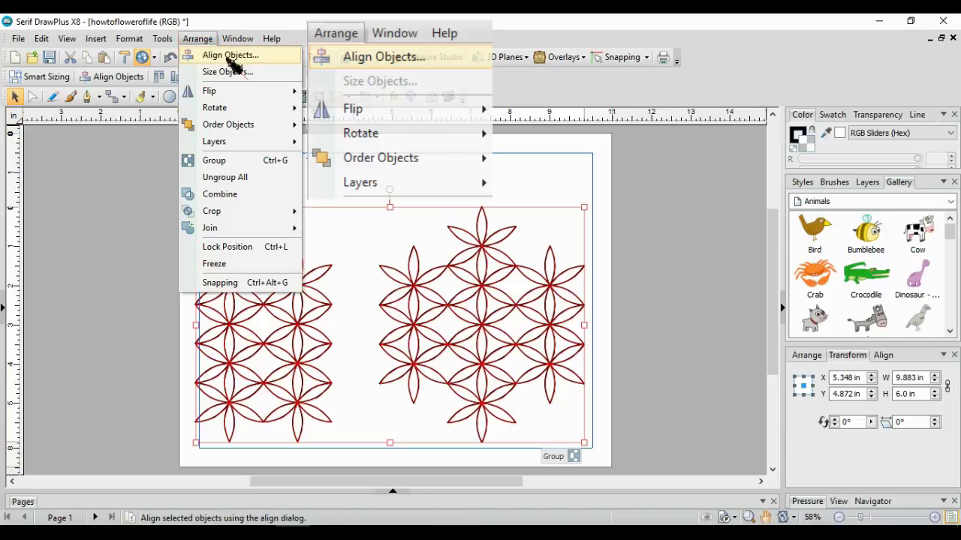
left_click(229, 57)
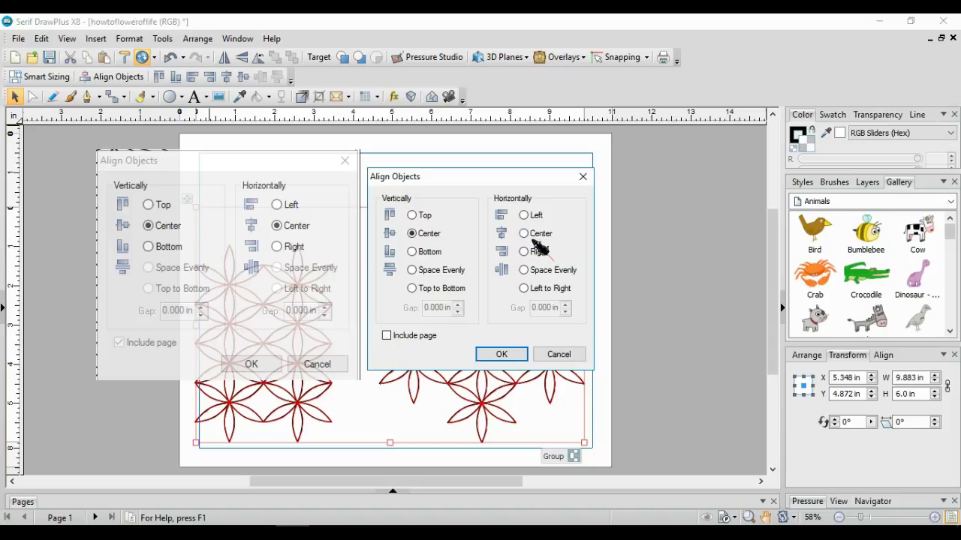
left_click(501, 354)
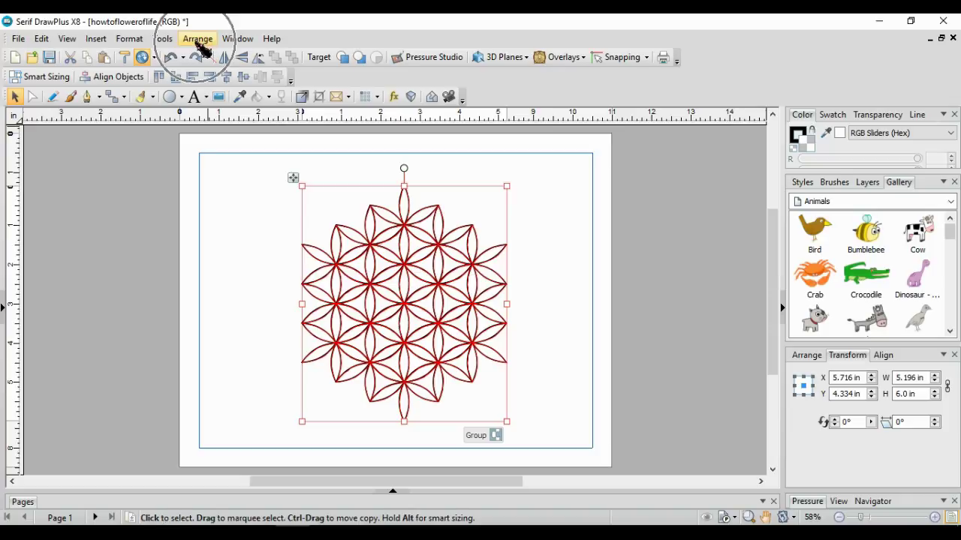
left_click(197, 38)
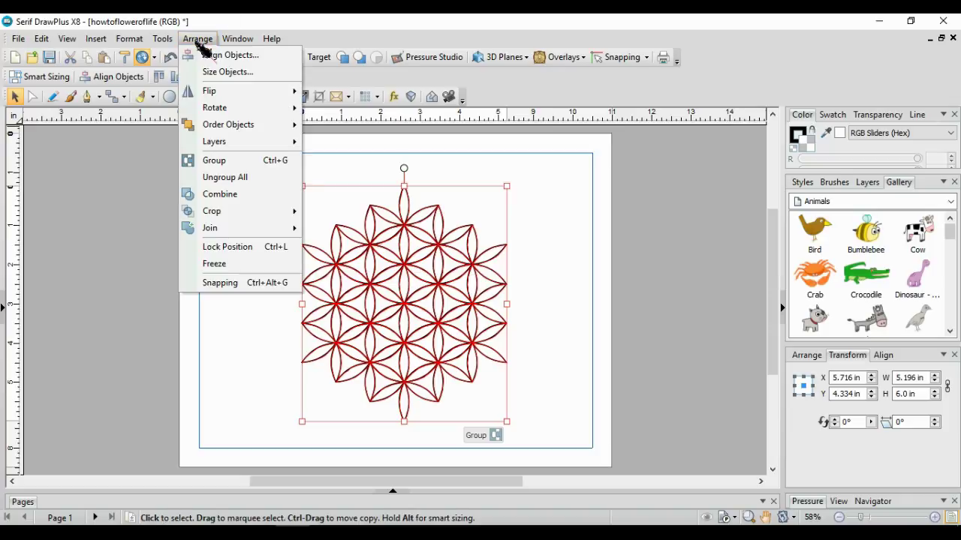
left_click(231, 181)
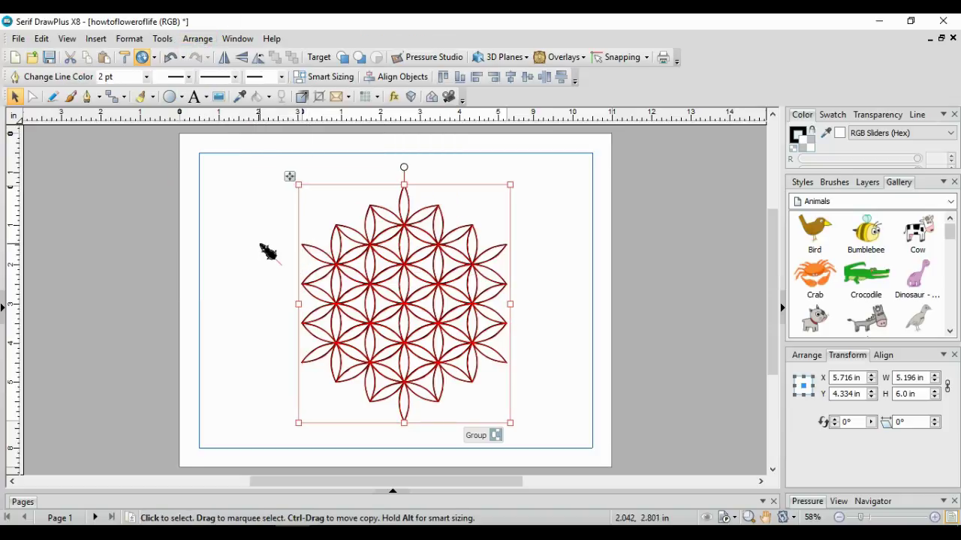
Step: Select the overlapping duplicate diagonal petals across the interior of the pattern and cut them
left_click(390, 234)
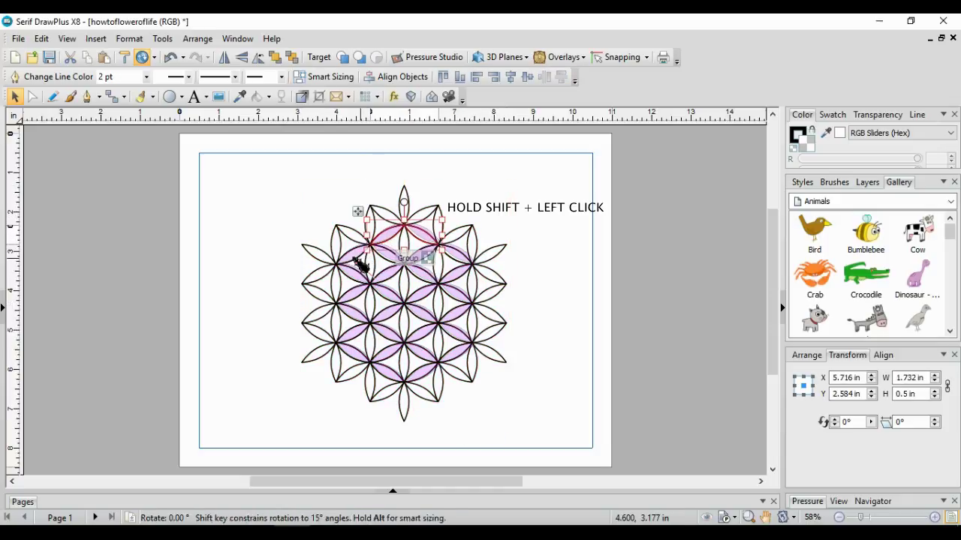
left_click(368, 265, "shift")
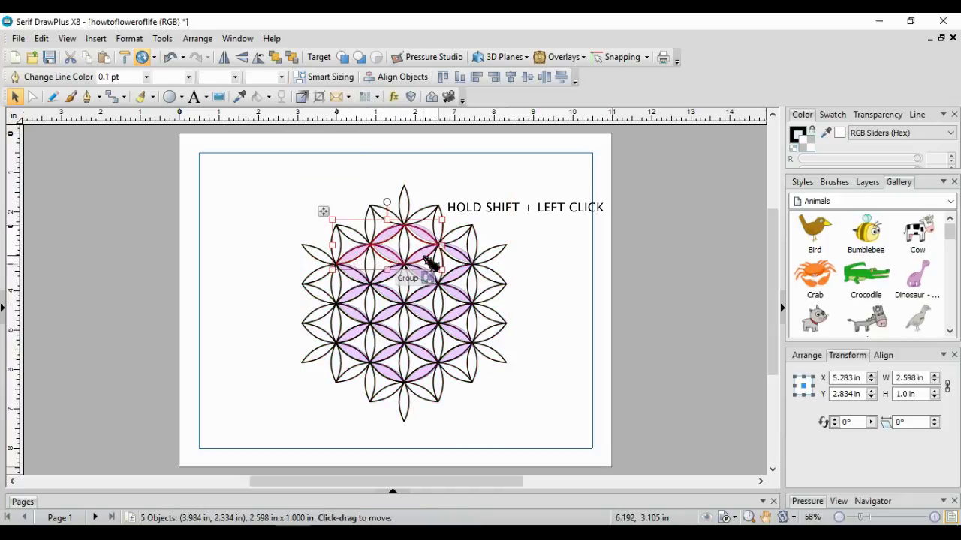
left_click(463, 265, "shift")
left_click(367, 284, "shift")
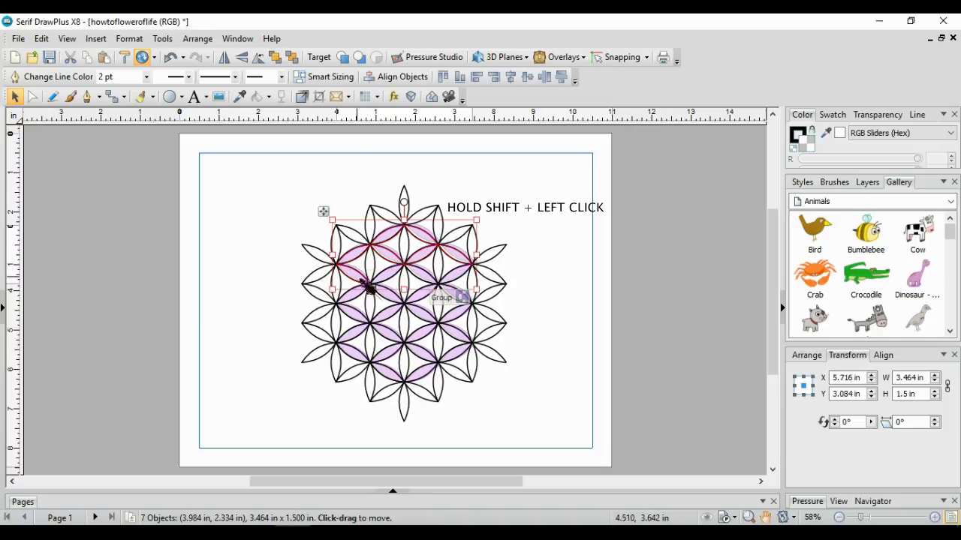
left_click(434, 284, "shift")
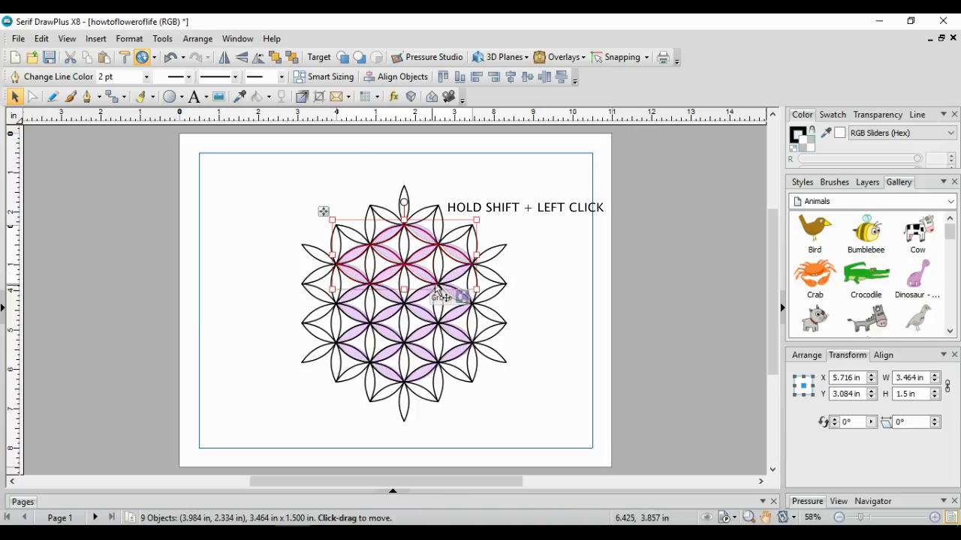
left_click(460, 280, "shift")
left_click(375, 313, "shift")
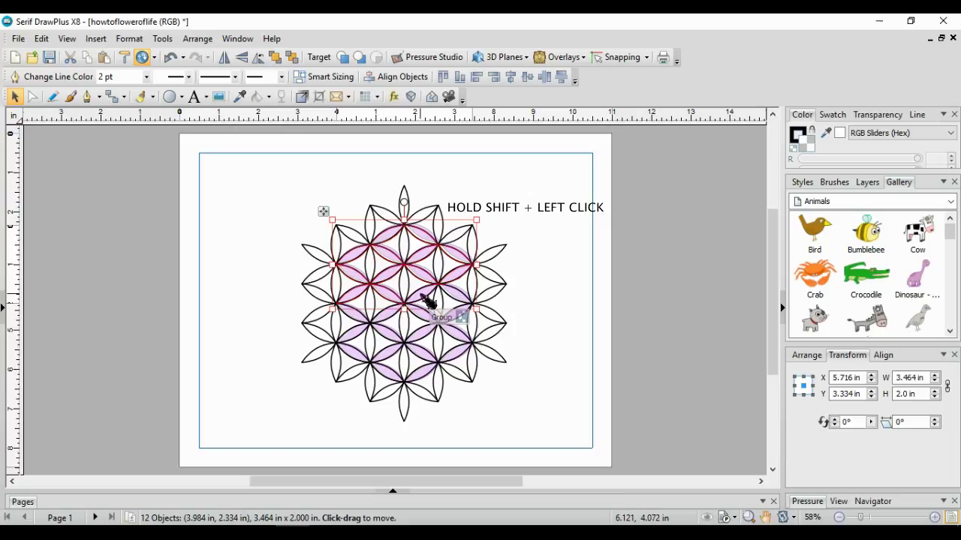
left_click(358, 322, "shift")
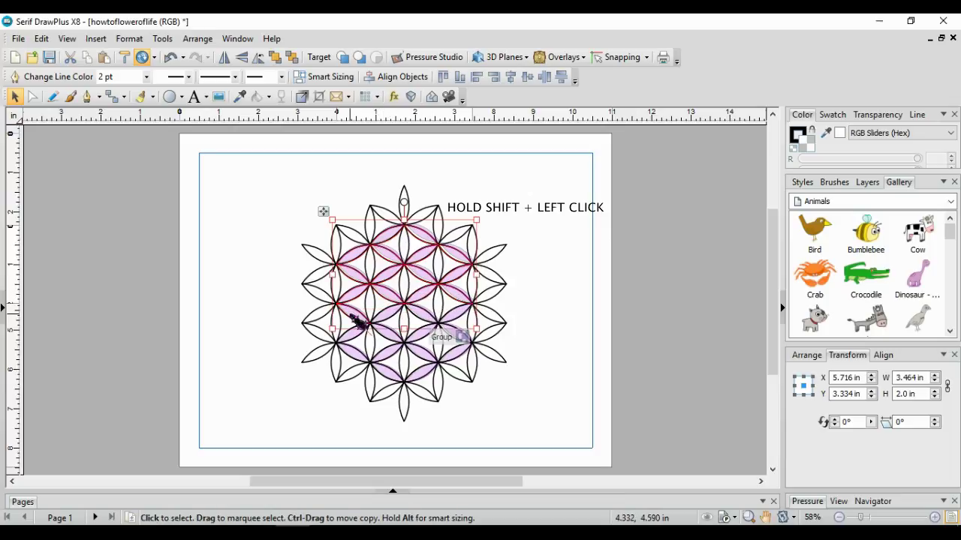
left_click(390, 321, "shift")
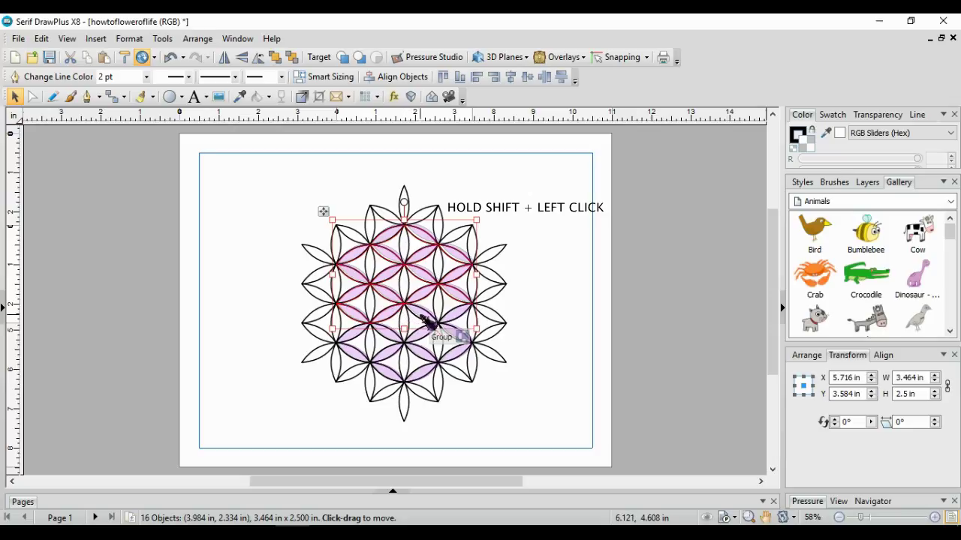
left_click(385, 336, "shift")
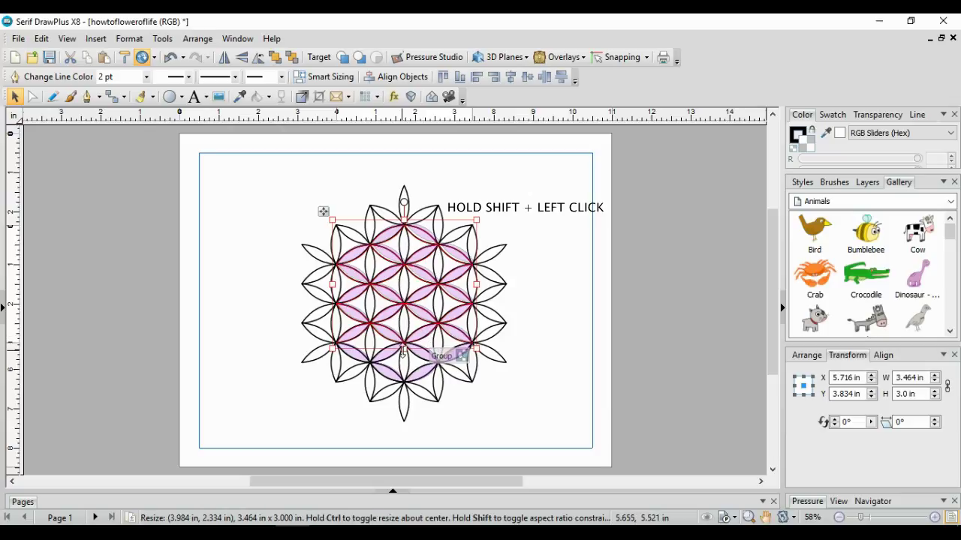
left_click(368, 365, "shift")
left_click(387, 362, "shift")
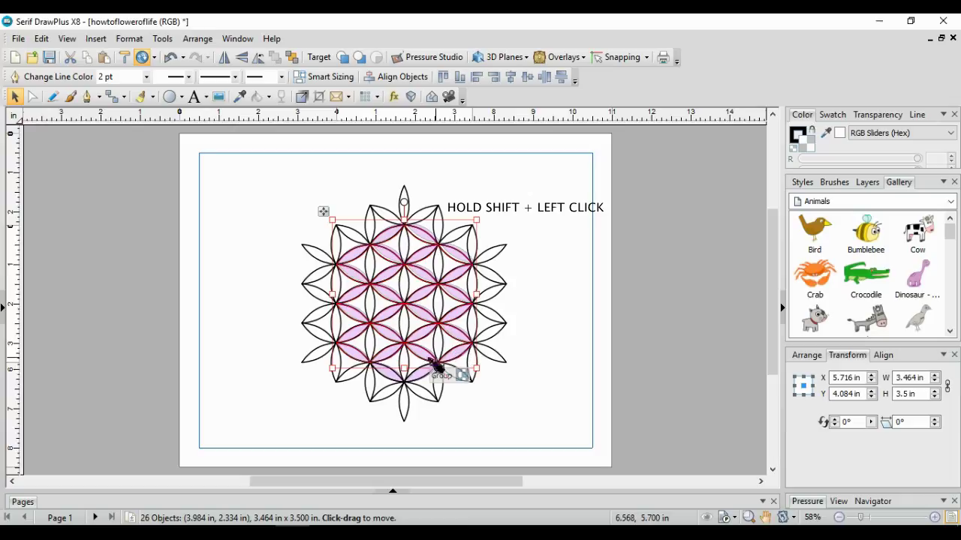
left_click(390, 381, "shift")
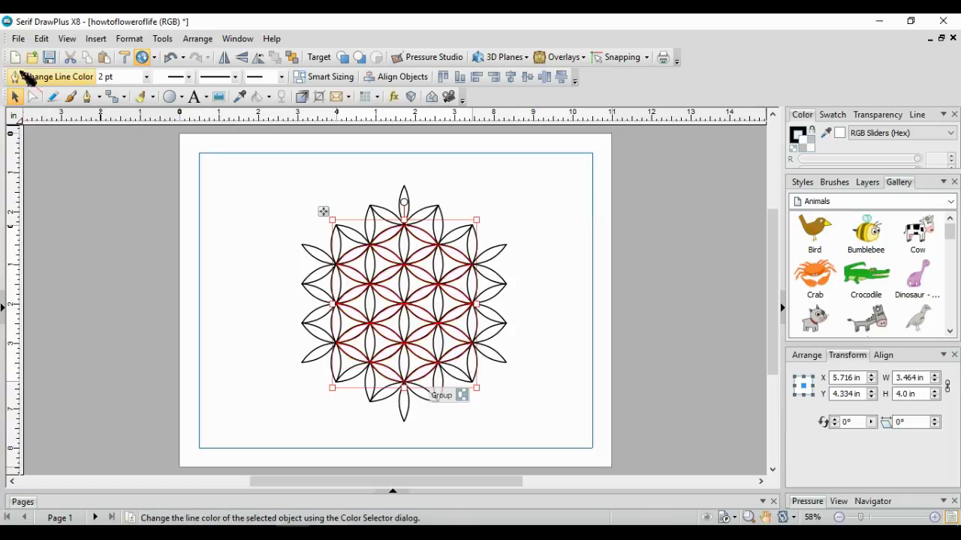
left_click(41, 38)
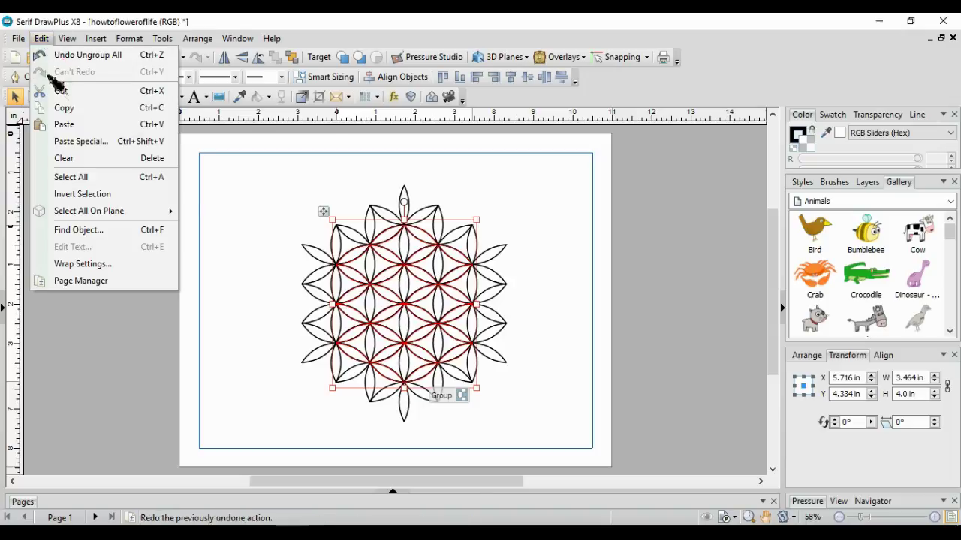
left_click(68, 93)
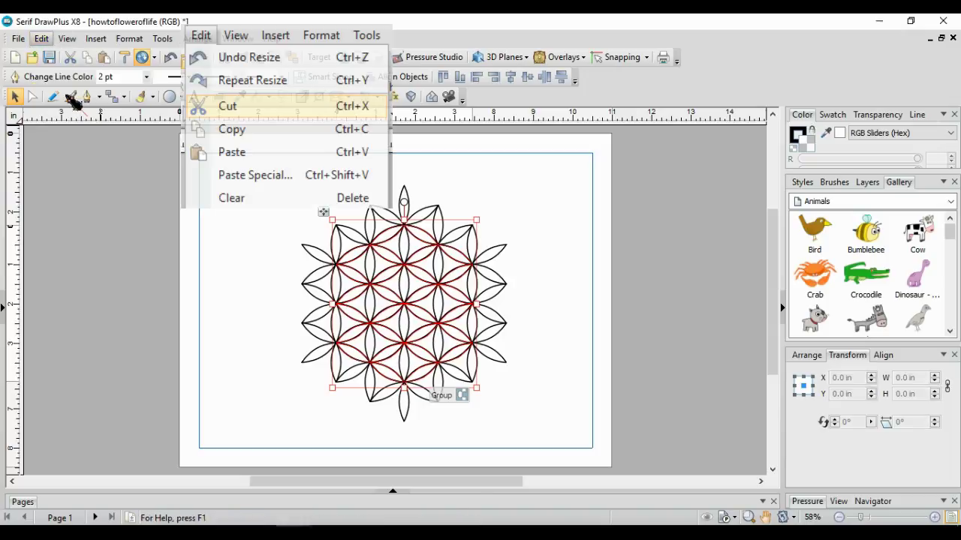
Step: Copy the two upright petals on either side of the topmost flower and paste the pair over them
left_click(370, 229)
left_click(440, 223, "shift")
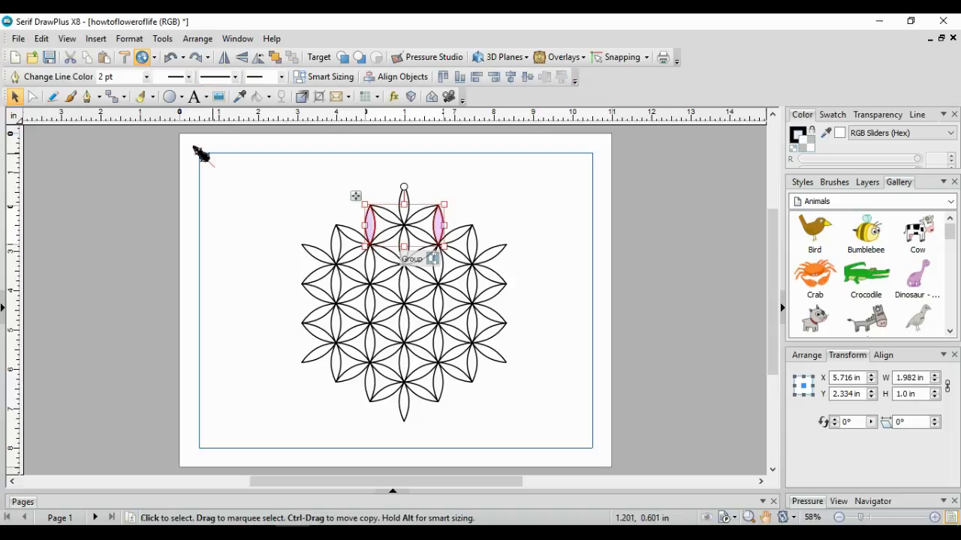
left_click(41, 39)
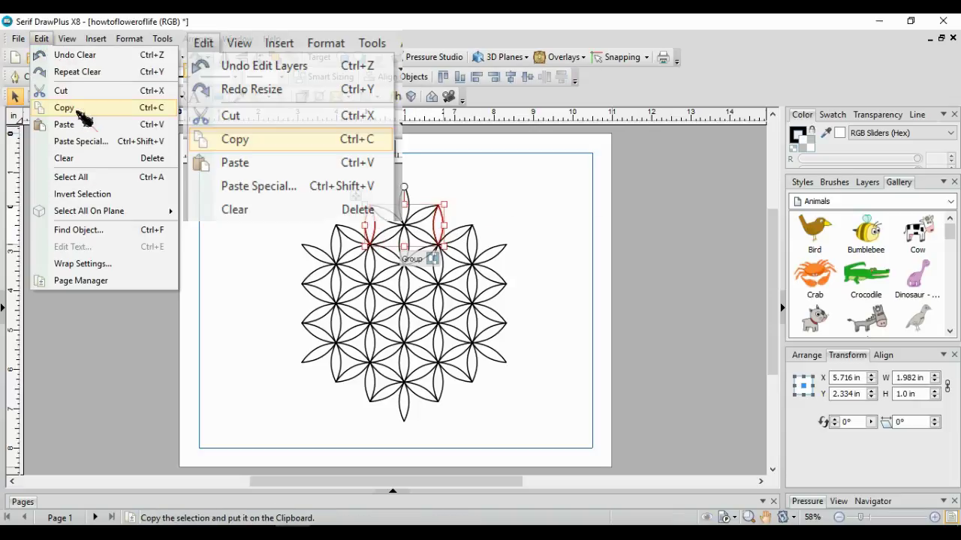
left_click(75, 108)
left_click(41, 38)
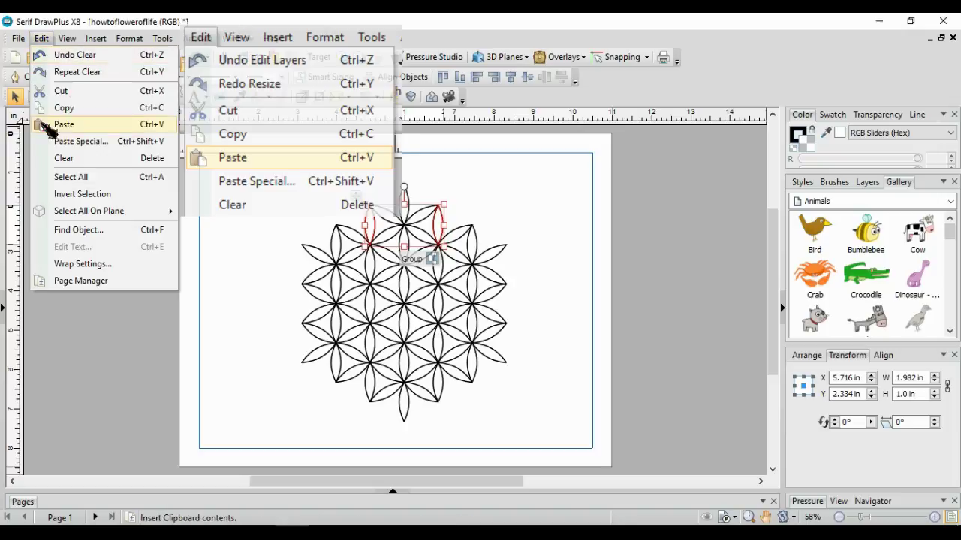
left_click(68, 125)
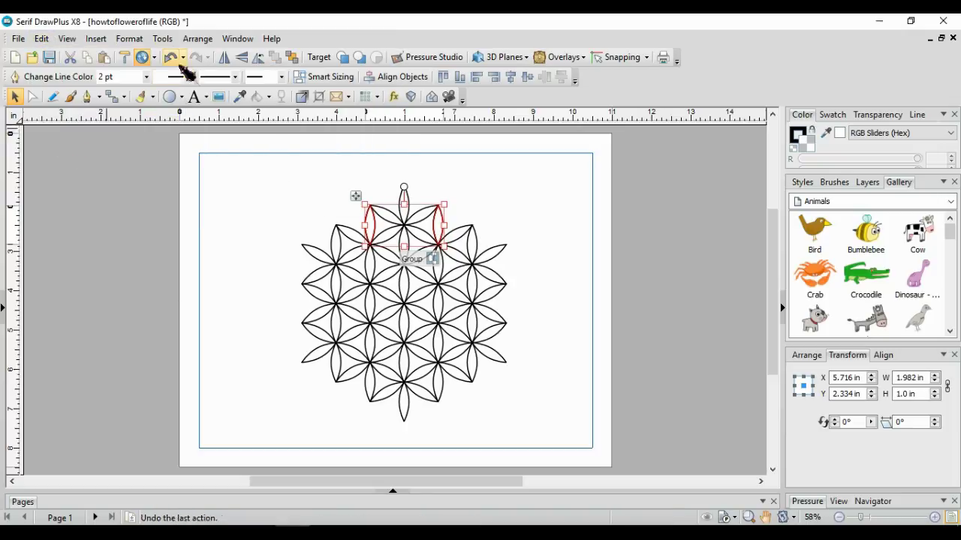
Step: Rotate the pasted petal pair 60° counter-clockwise and cut the lower-left petal that overlaps an existing one
left_click(199, 39)
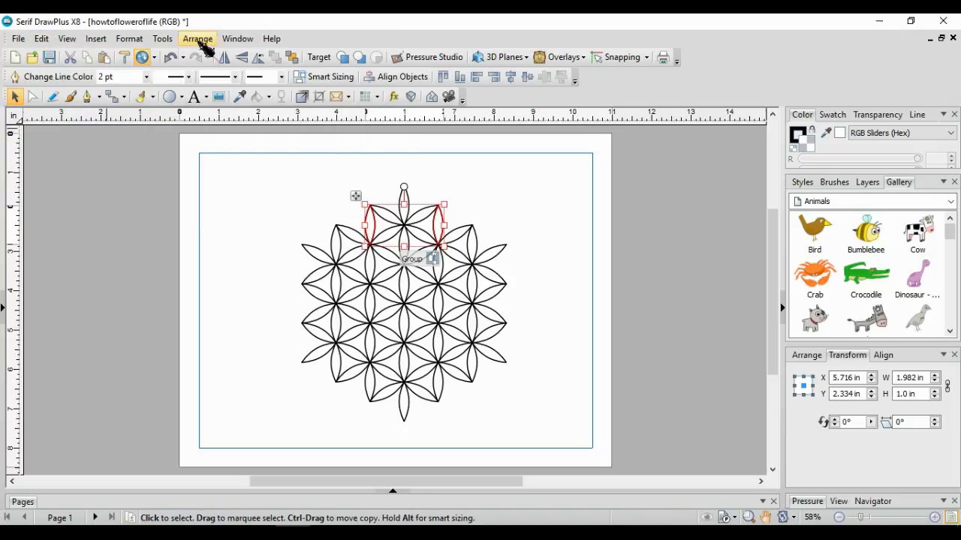
mouse_move(221, 112)
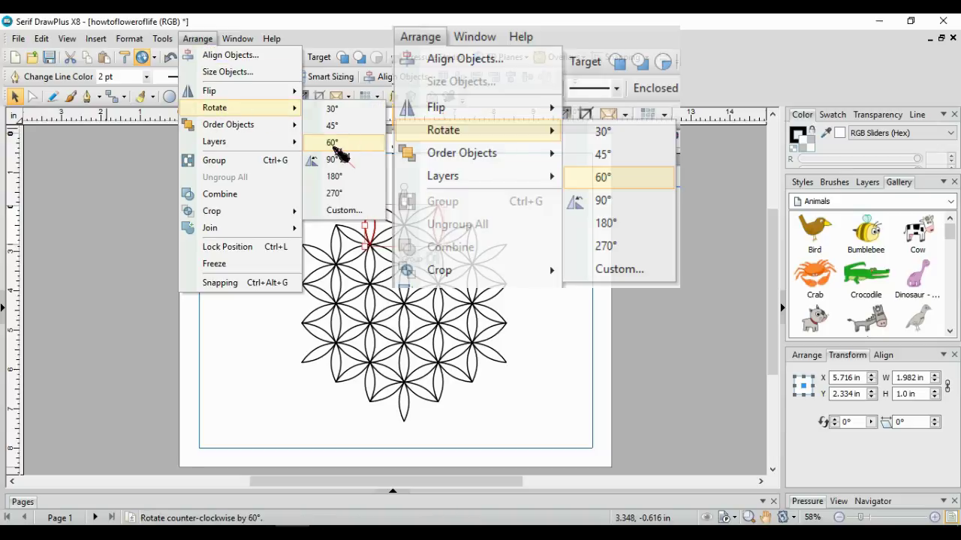
left_click(333, 145)
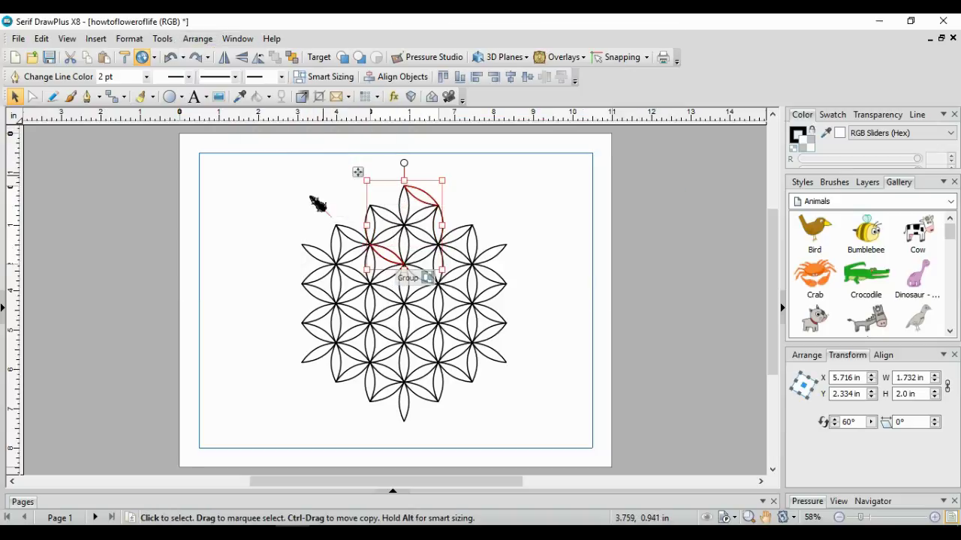
left_click(385, 253)
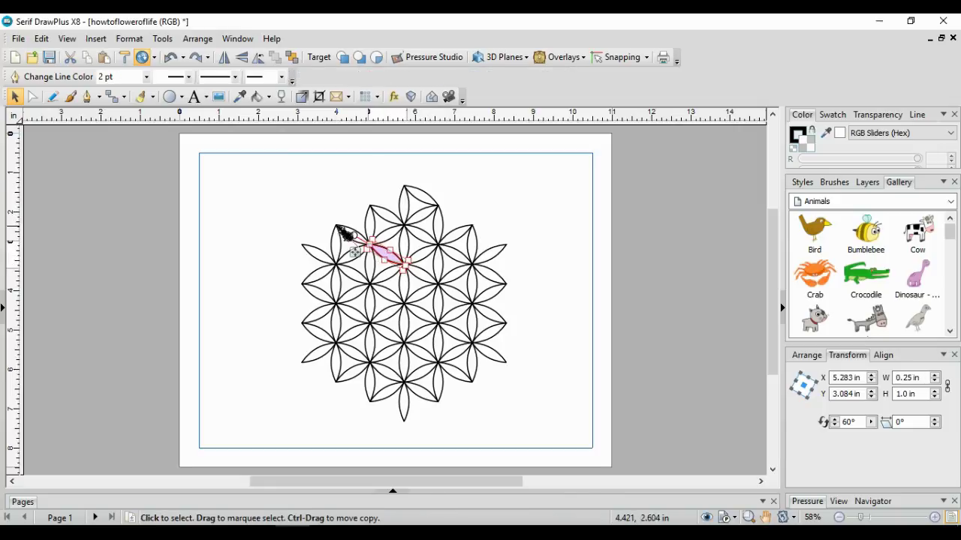
left_click(42, 40)
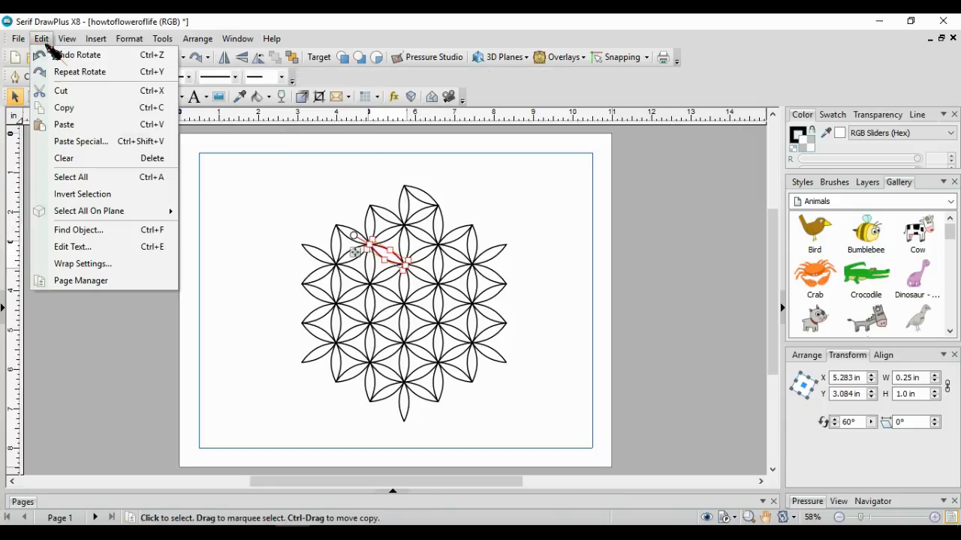
left_click(66, 91)
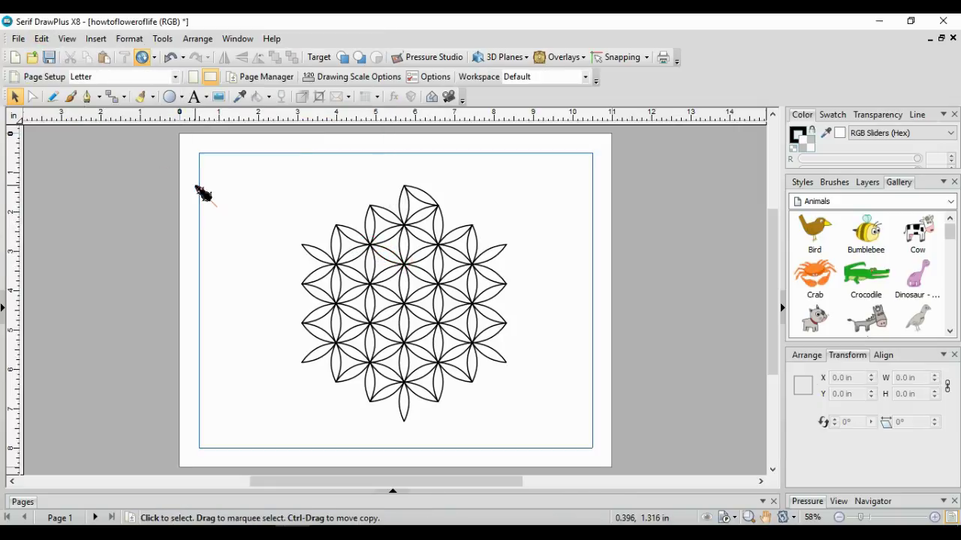
Step: Copy the topmost flower's outer upper-right petal and its parallel diagonal petal at the lower left, and paste the pair over them
left_click(390, 259)
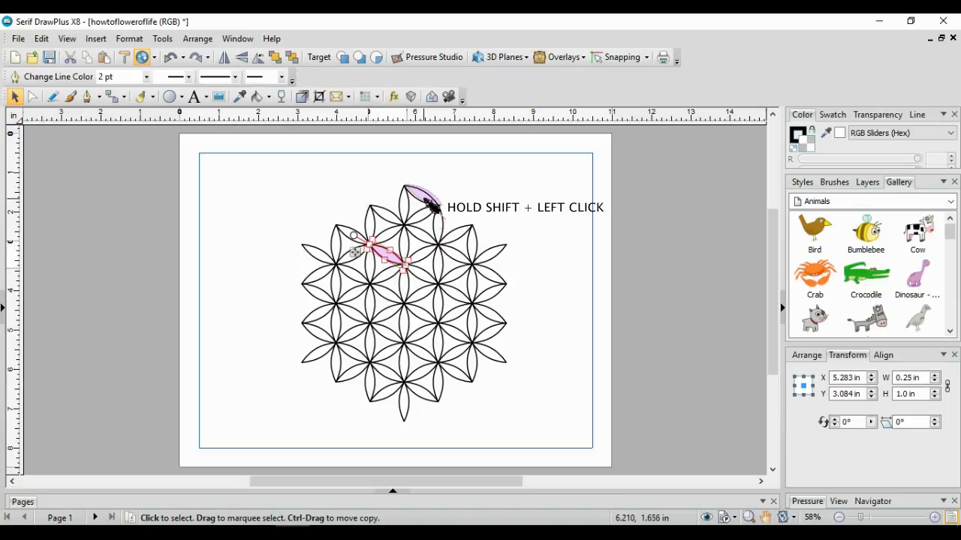
left_click(424, 196, "shift")
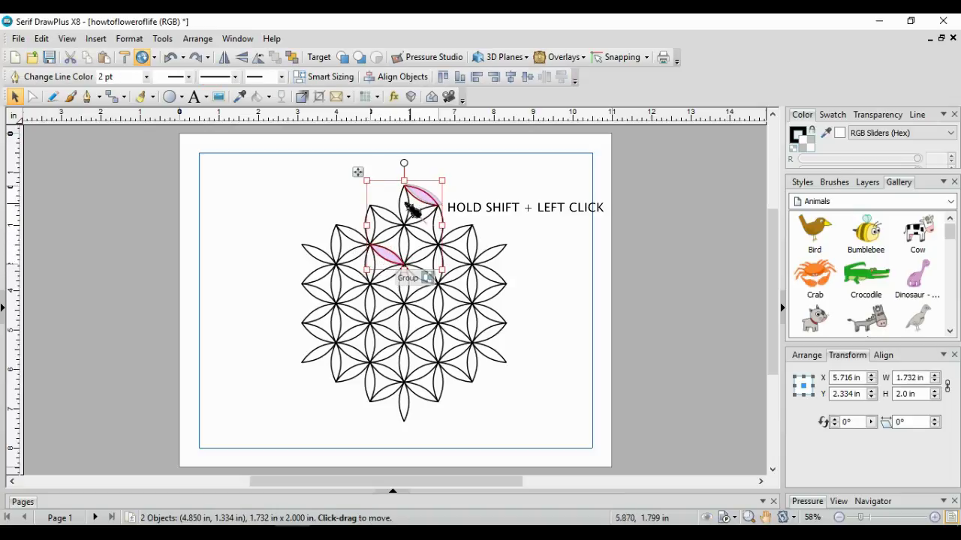
left_click(41, 38)
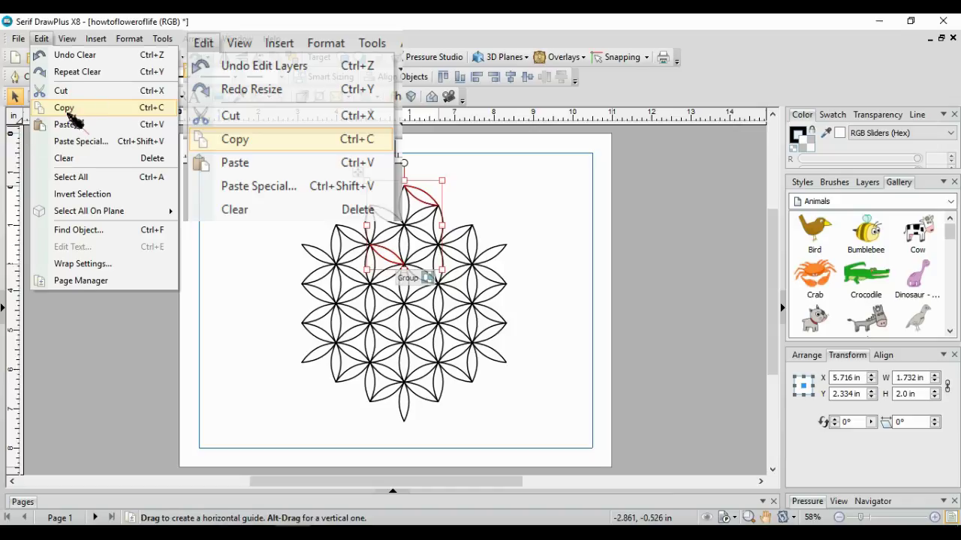
left_click(42, 40)
left_click(42, 39)
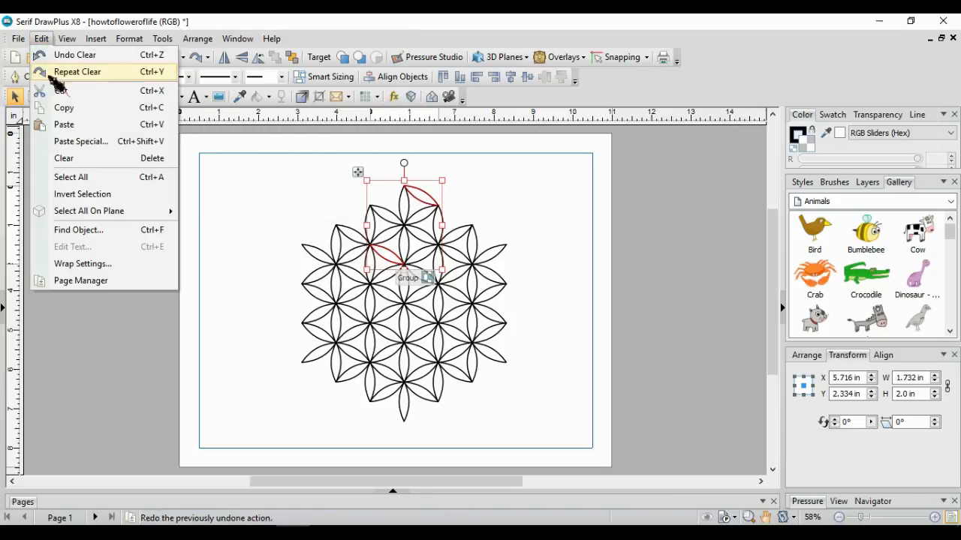
left_click(65, 123)
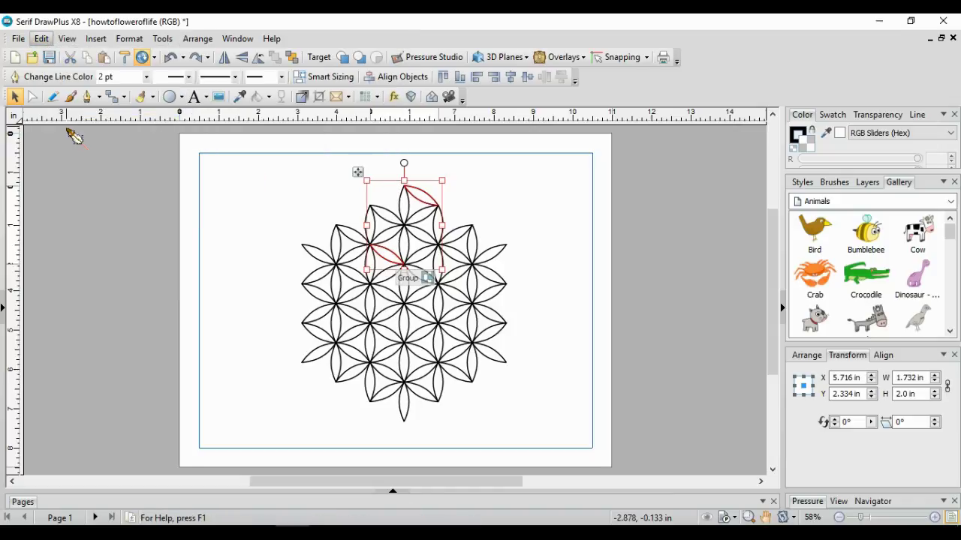
Step: Rotate the pasted diagonal pair 60° counter-clockwise and cut its lower-right petal that overlaps an existing one
left_click(197, 38)
mouse_move(215, 110)
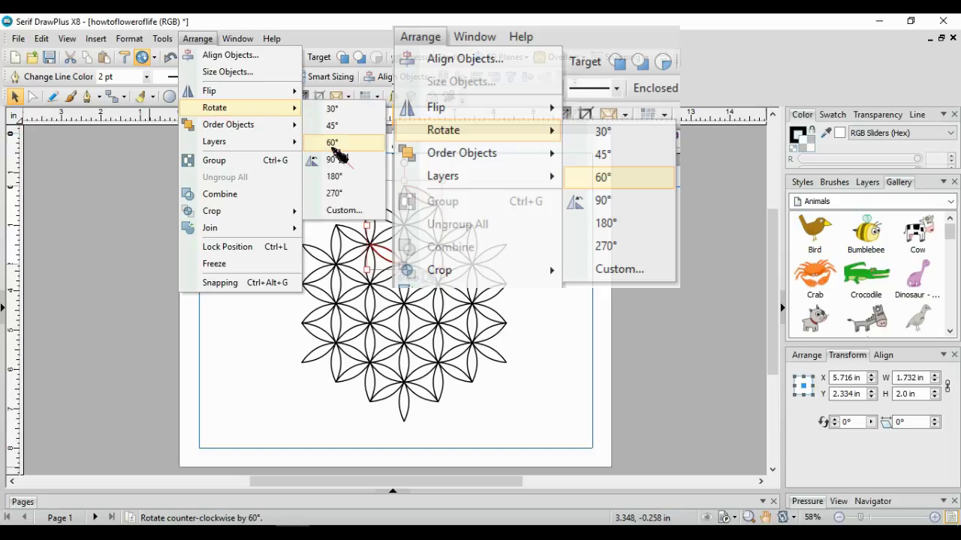
left_click(333, 144)
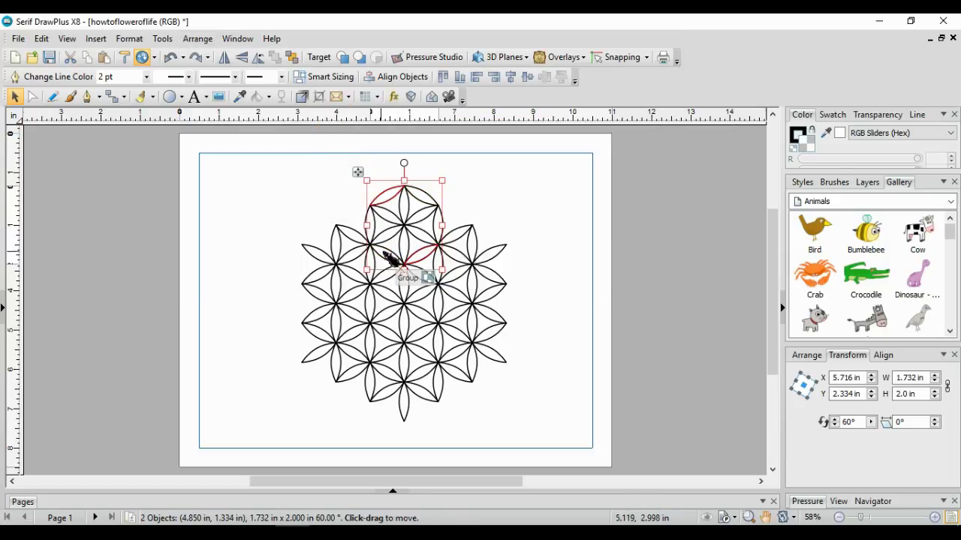
left_click(426, 255)
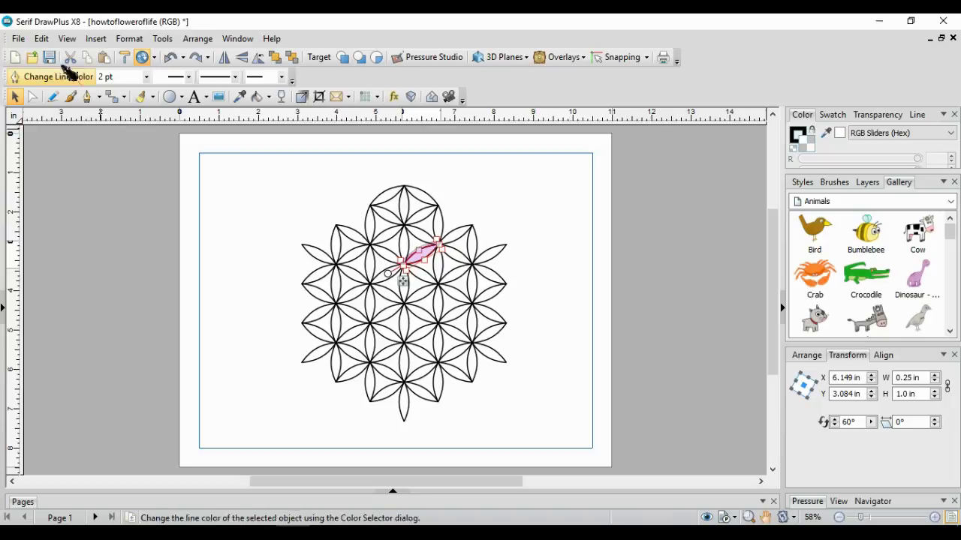
left_click(42, 41)
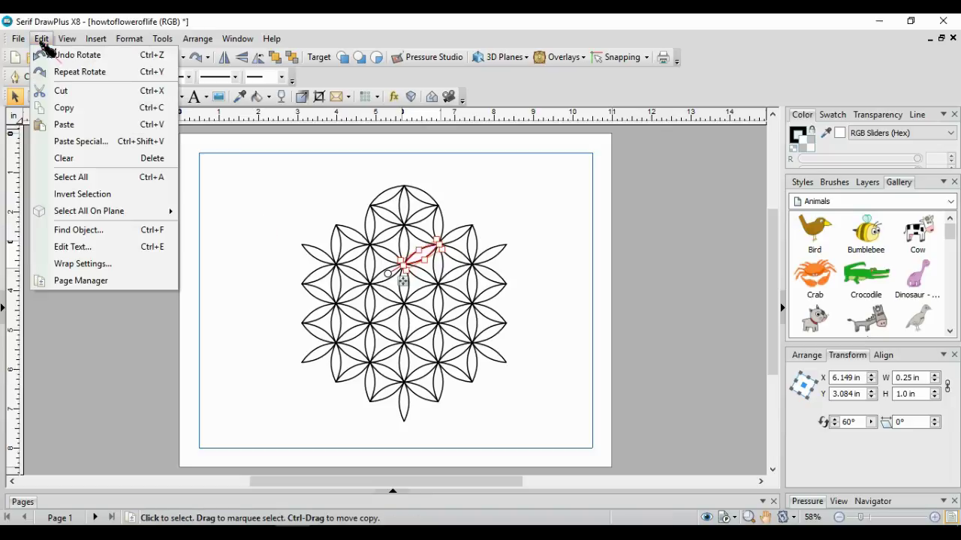
left_click(65, 93)
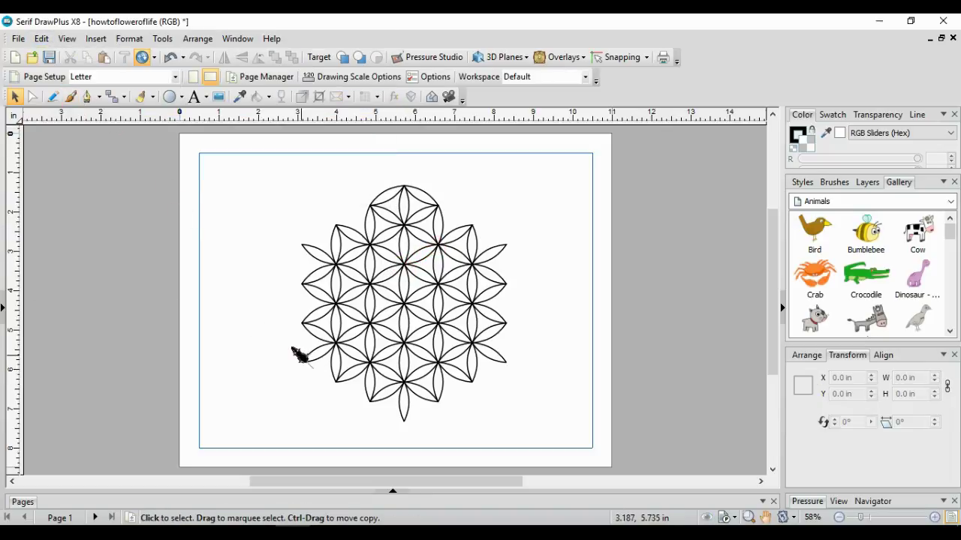
Step: Copy the two upright petals on either side of the bottommost flower and paste the pair over them
left_click(371, 387)
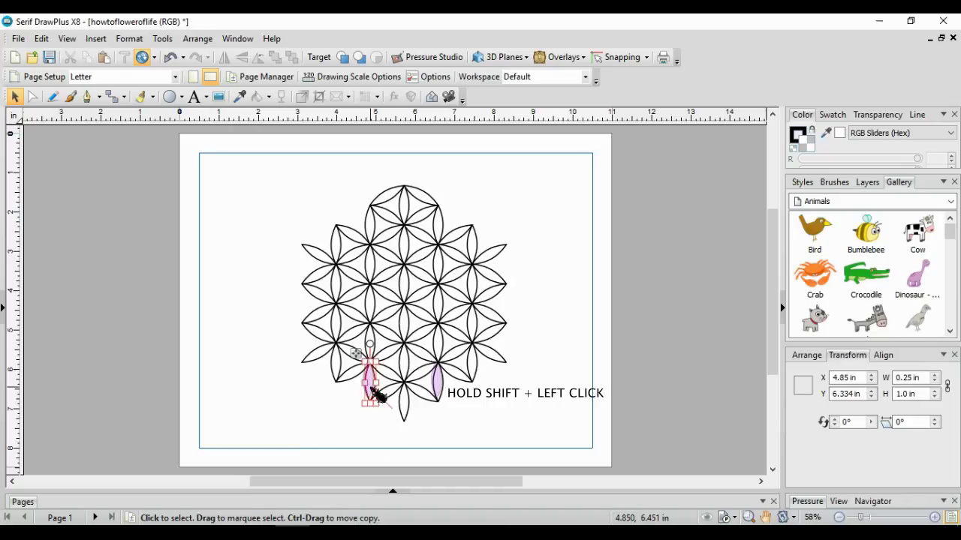
left_click(437, 383, "shift")
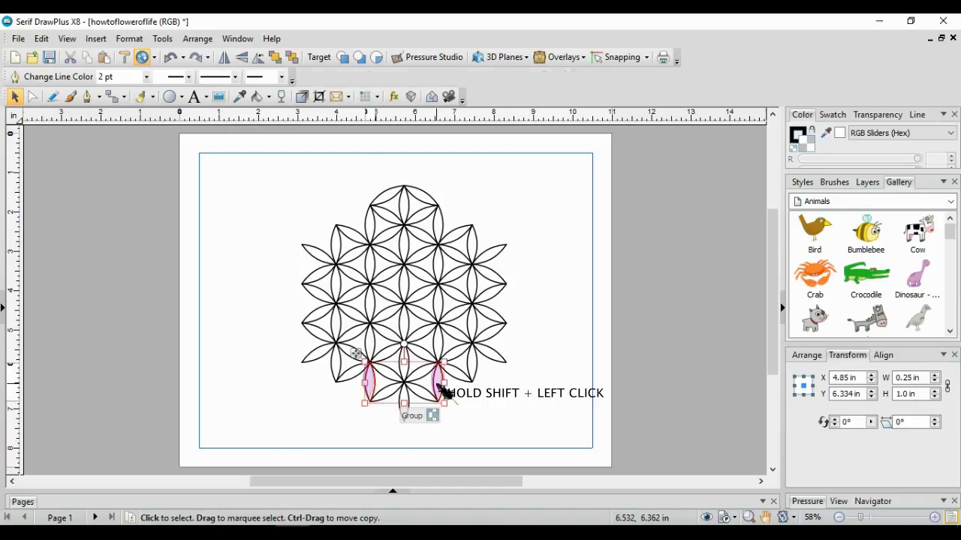
left_click(42, 38)
left_click(64, 107)
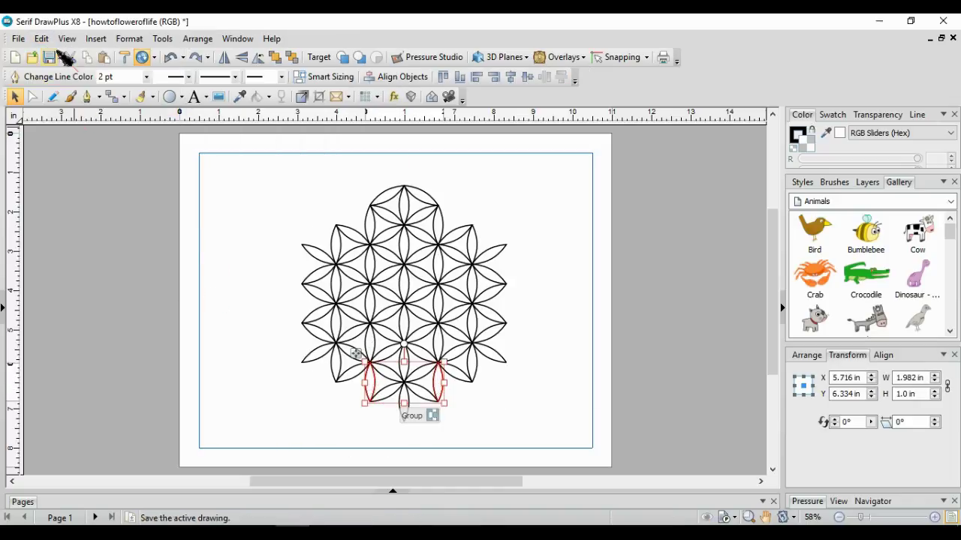
left_click(42, 38)
left_click(64, 125)
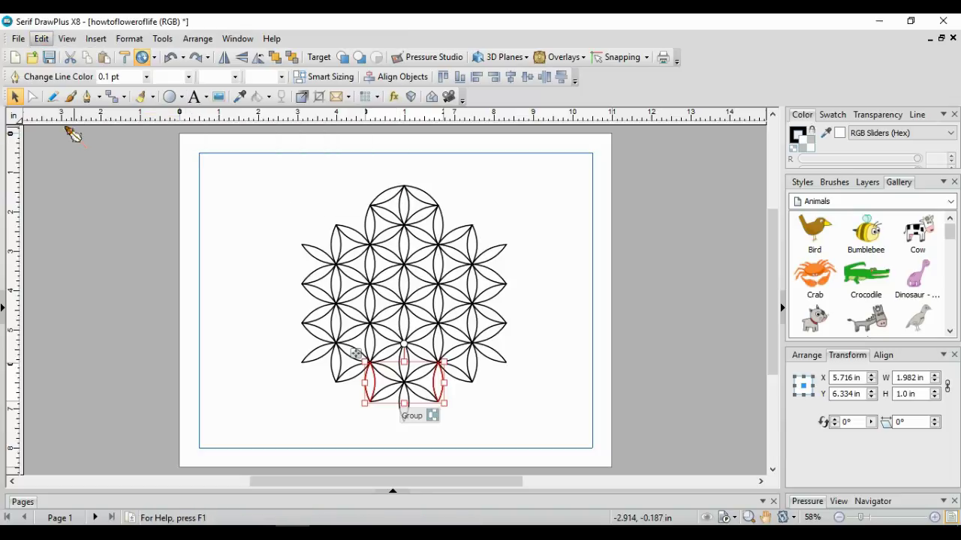
Step: Rotate the pasted upright pair at the bottom flower 60° counter-clockwise and cut its overlapping upper-right petal
left_click(197, 39)
mouse_move(222, 111)
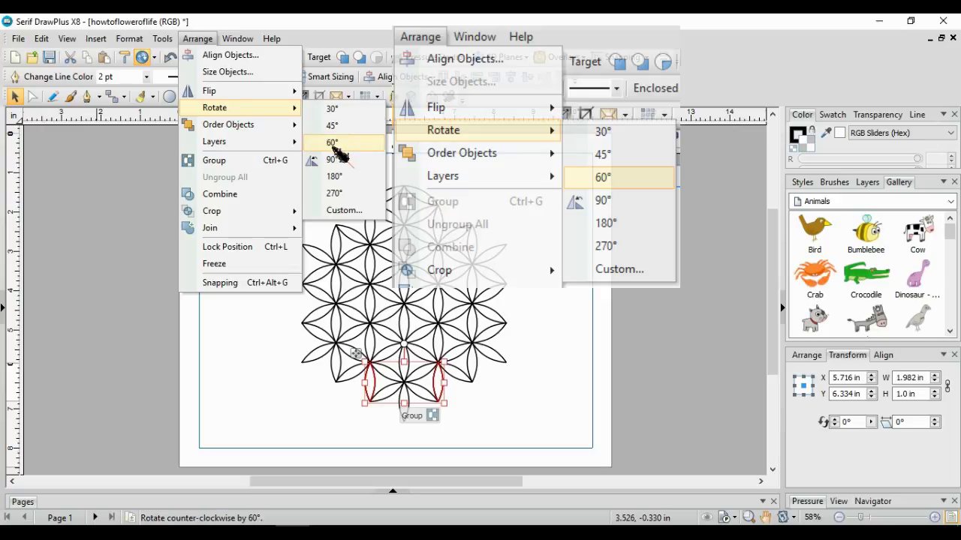
left_click(332, 142)
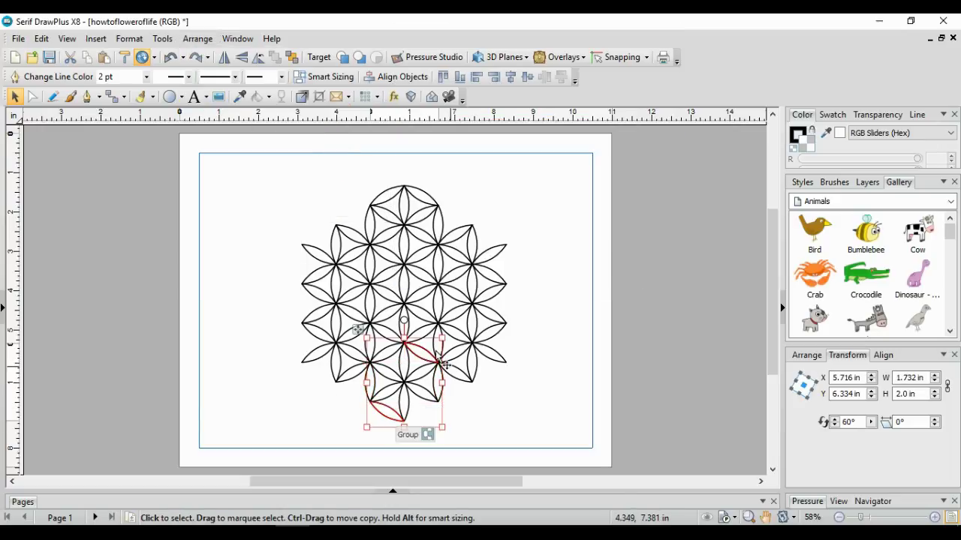
left_click(428, 360, "ctrl")
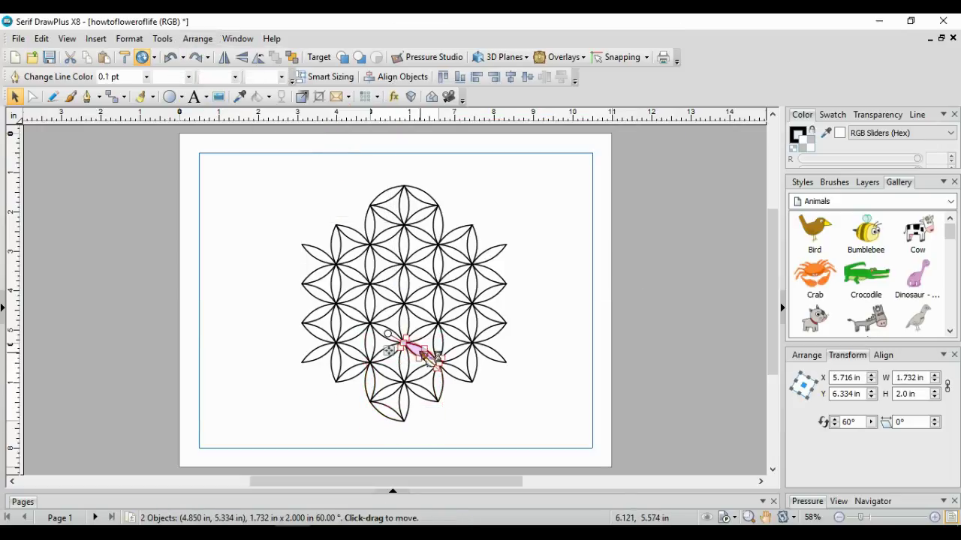
left_click(43, 39)
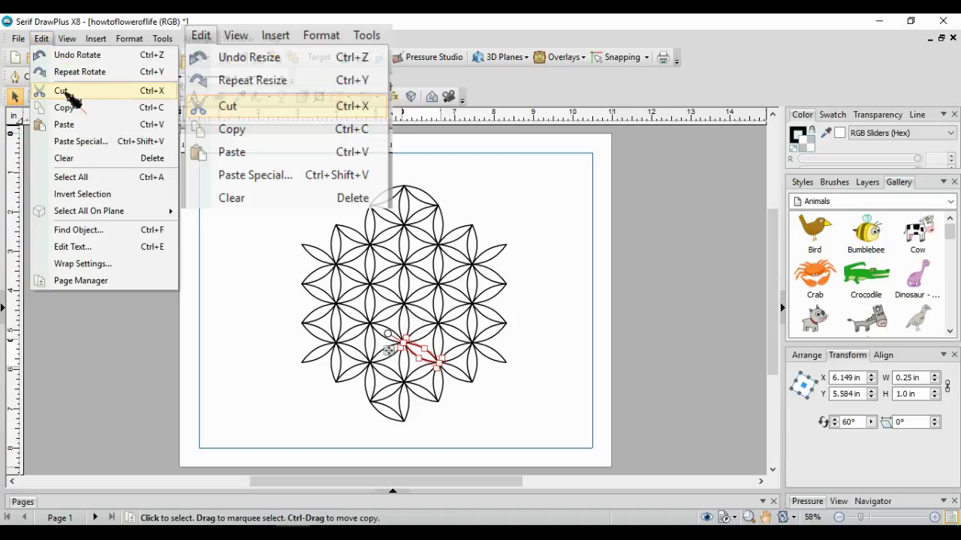
left_click(63, 91)
Step: Copy the bottommost flower's outer lower-left petal and its parallel petal at the upper right, and paste the pair in place
left_click(426, 357)
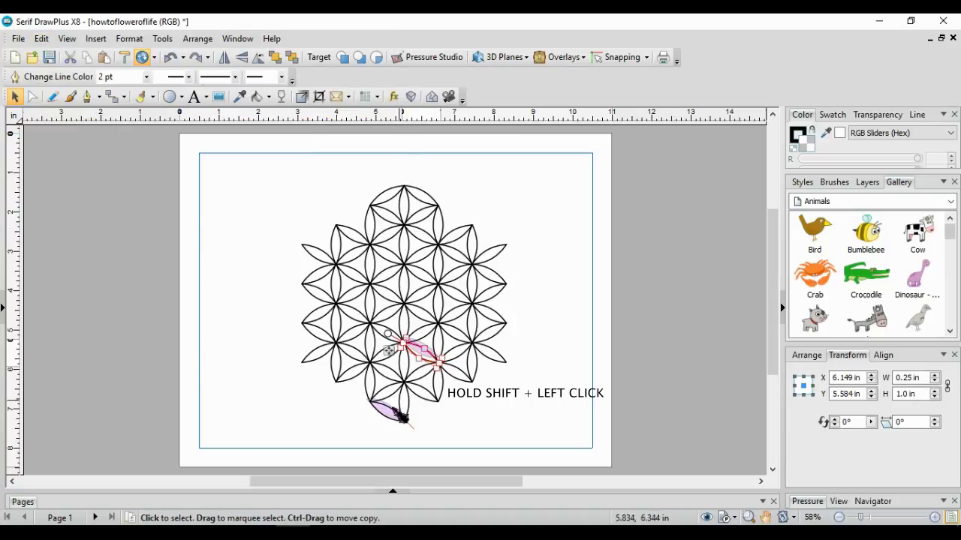
left_click(385, 409, "shift")
left_click(43, 39)
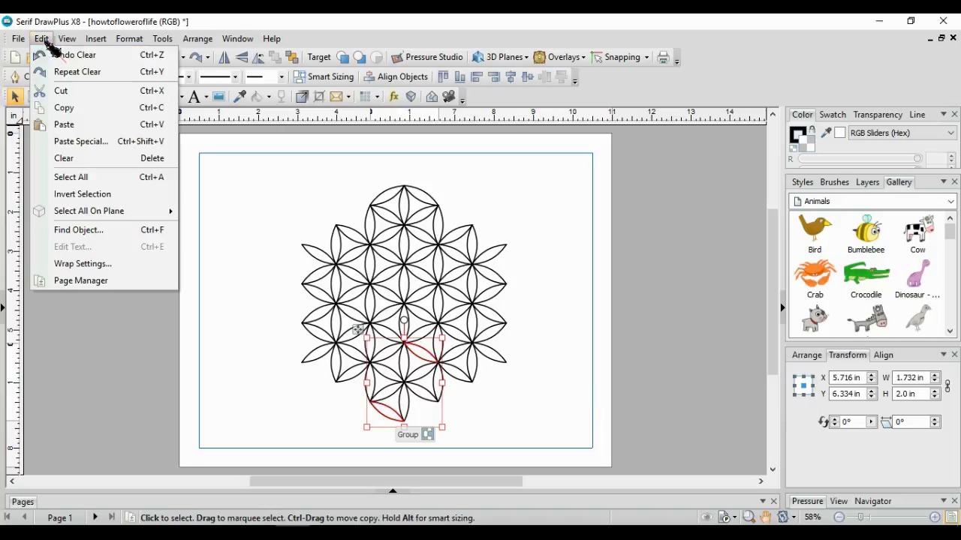
left_click(63, 106)
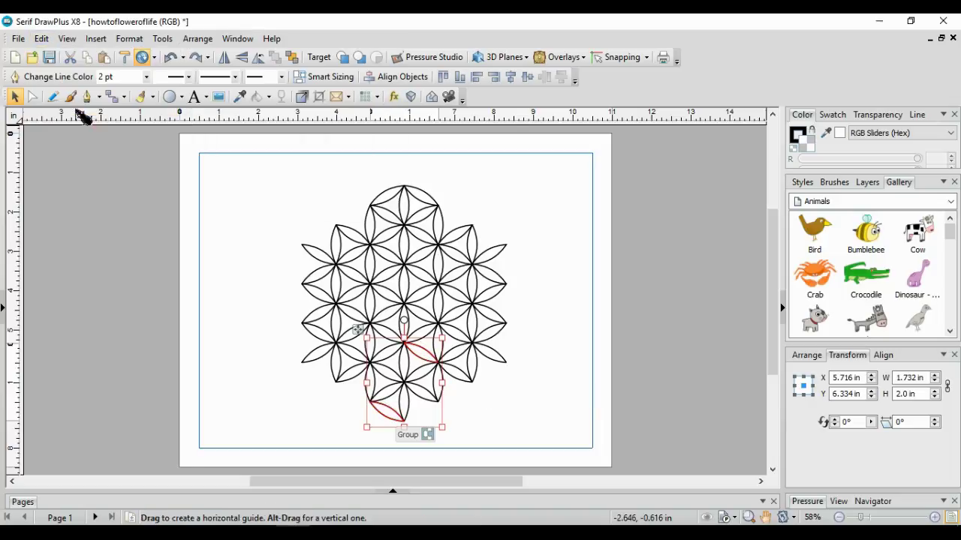
left_click(42, 39)
left_click(78, 126)
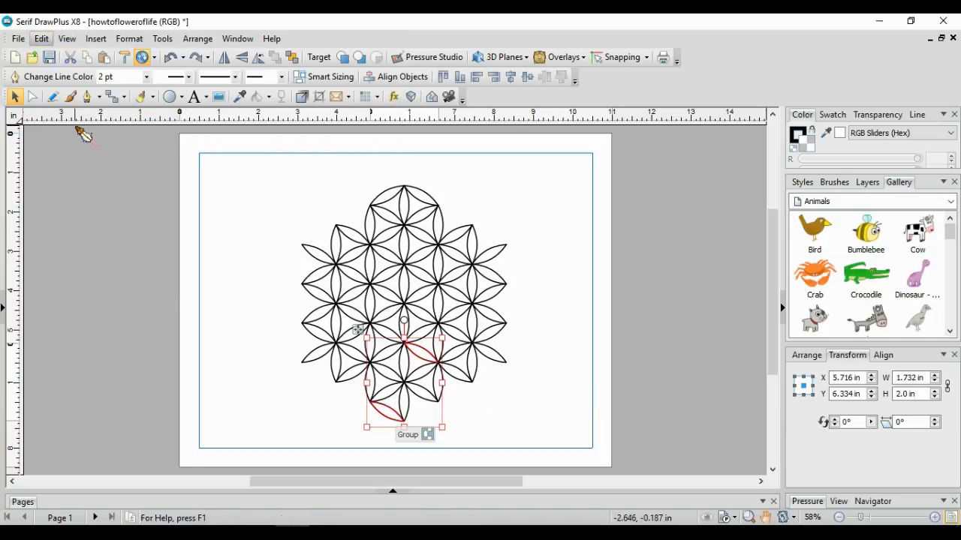
Step: Rotate the pasted diagonal pair at the bottom flower 60° counter-clockwise and cut its overlapping upper-left petal
left_click(197, 39)
mouse_move(214, 110)
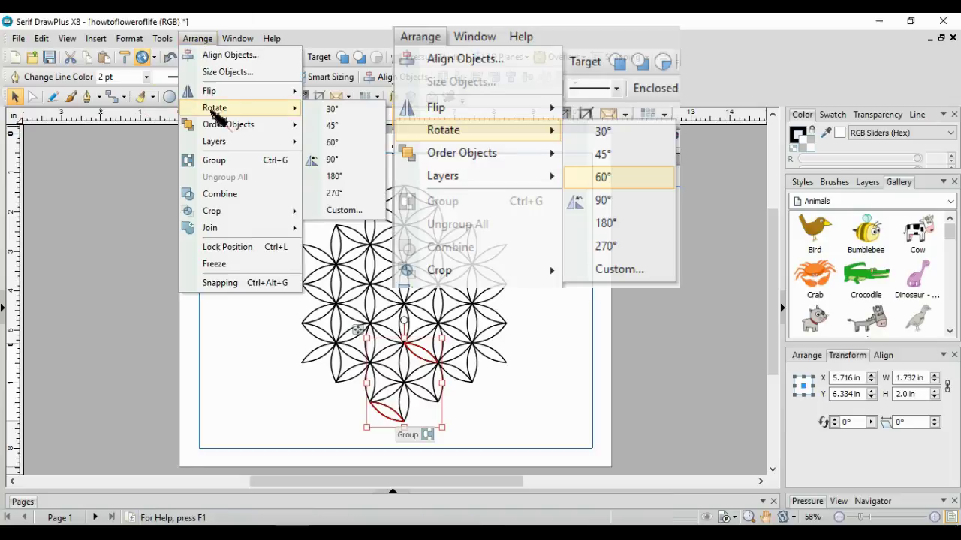
left_click(331, 142)
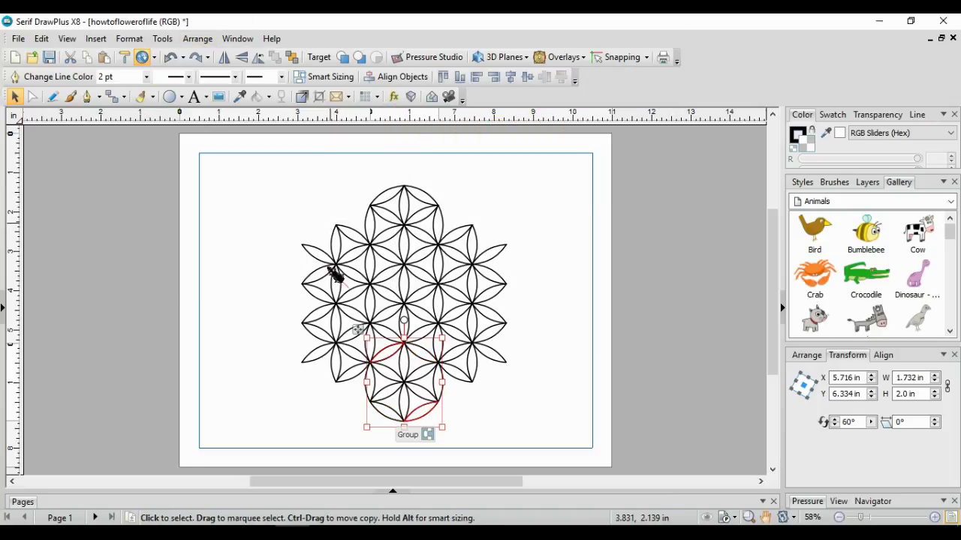
left_click(399, 361)
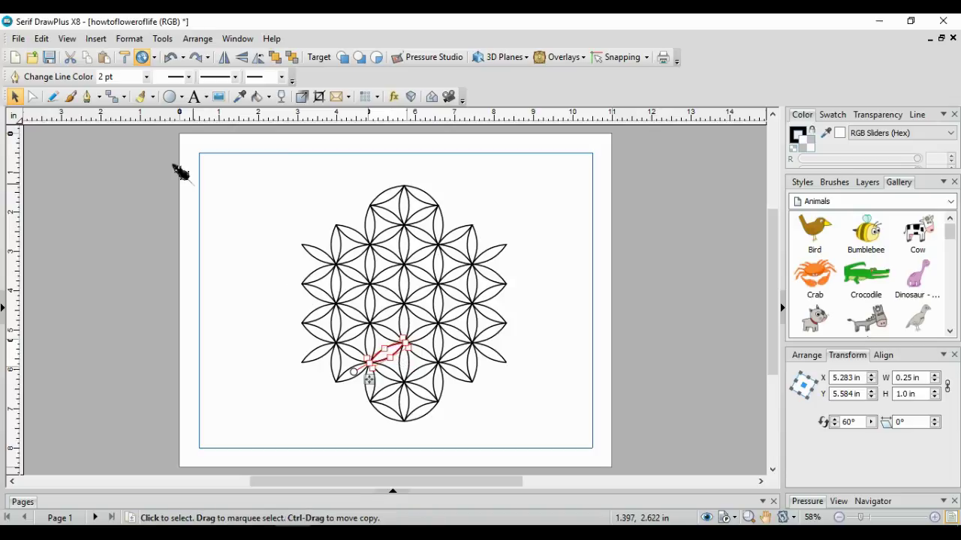
left_click(41, 39)
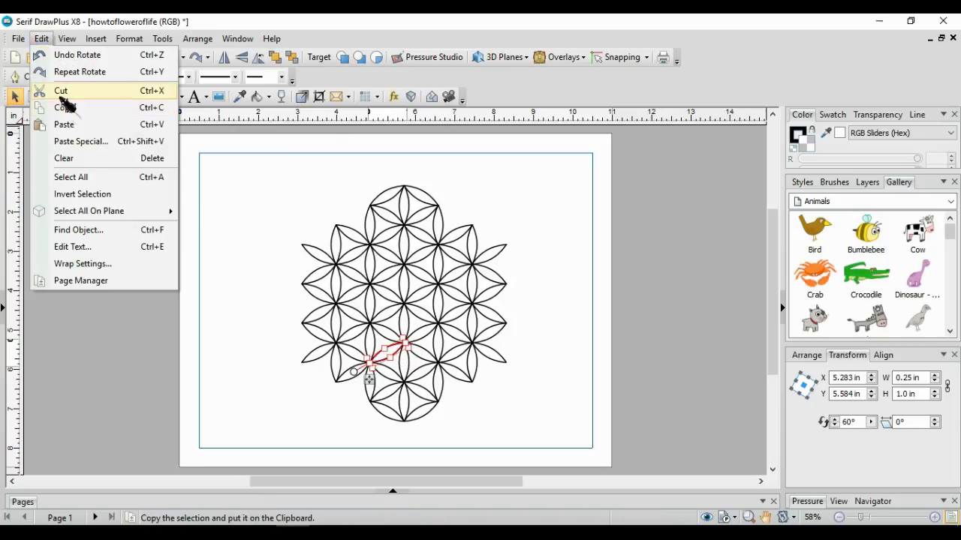
left_click(61, 93)
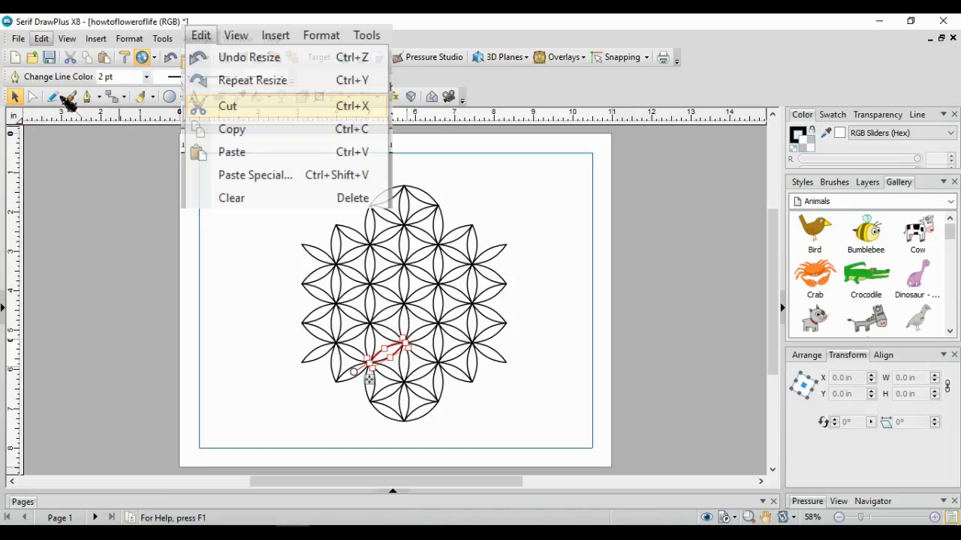
Step: Select the four outer petals capping the topmost and bottommost flowers, copy them and paste the set in place
left_click(390, 414, "shift")
left_click(437, 418, "shift")
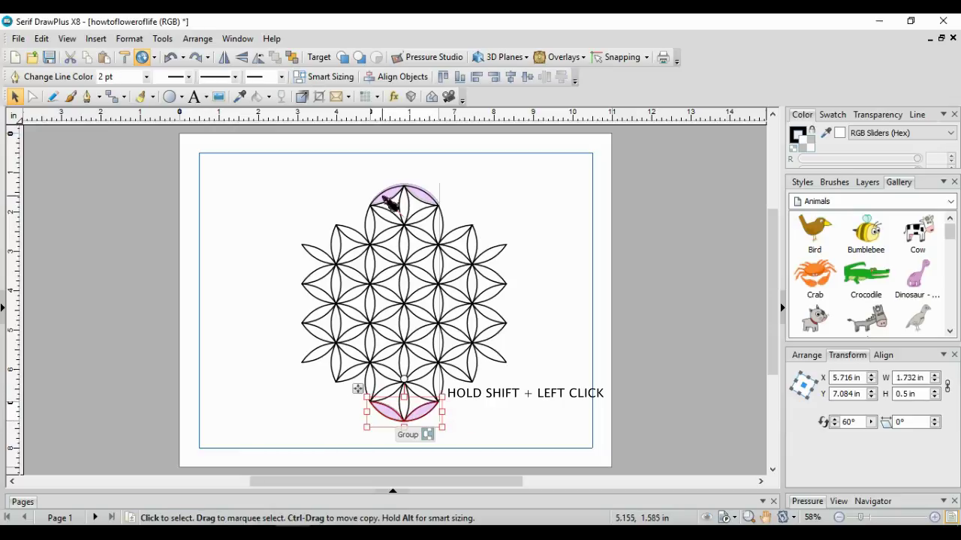
left_click(390, 197, "shift")
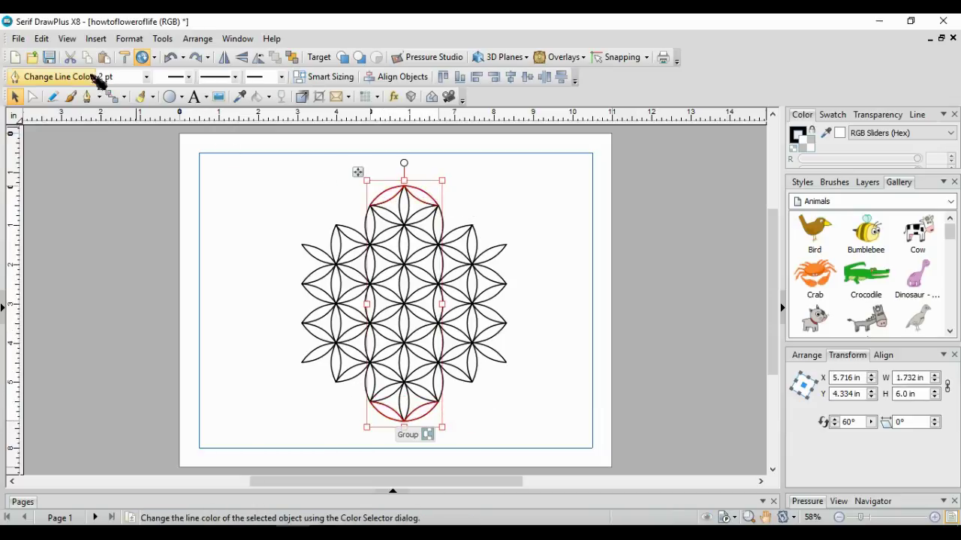
left_click(42, 38)
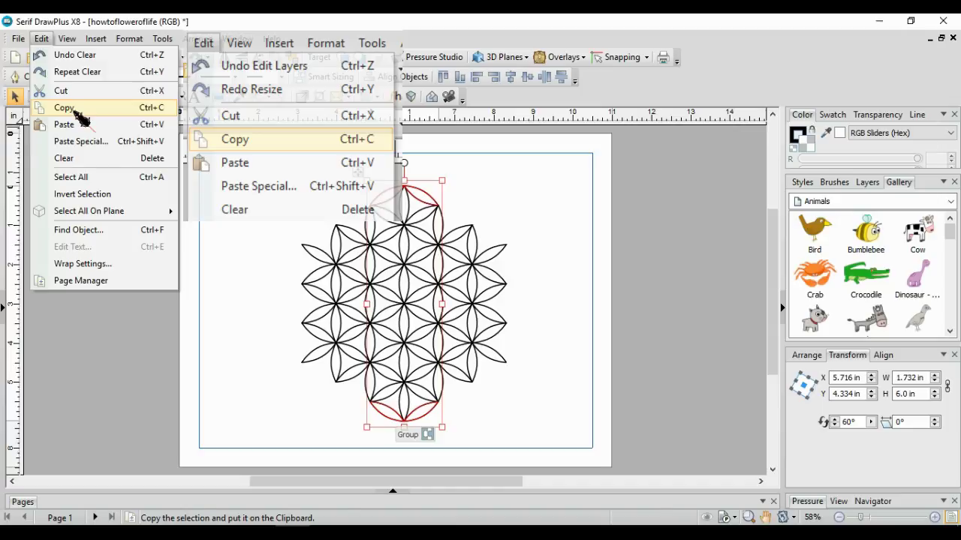
left_click(71, 108)
left_click(43, 39)
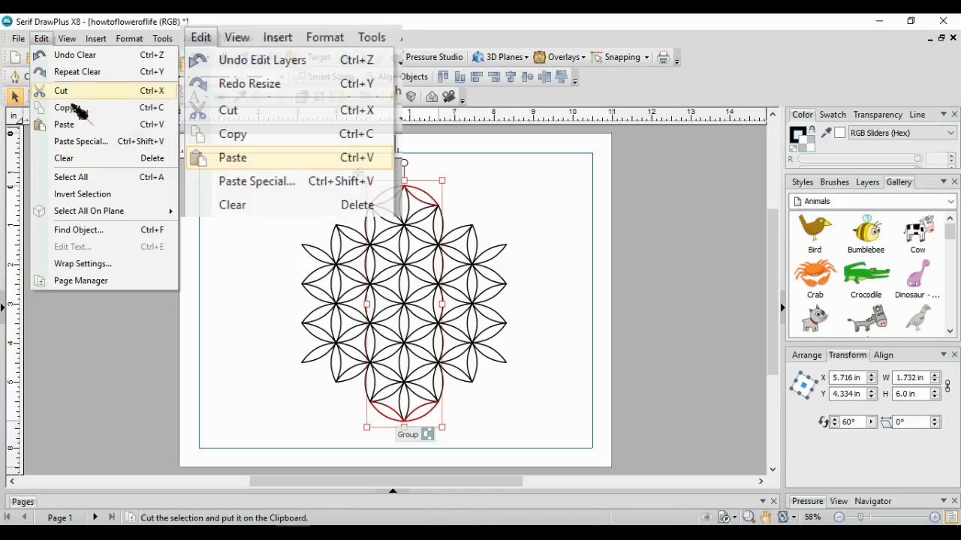
left_click(66, 125)
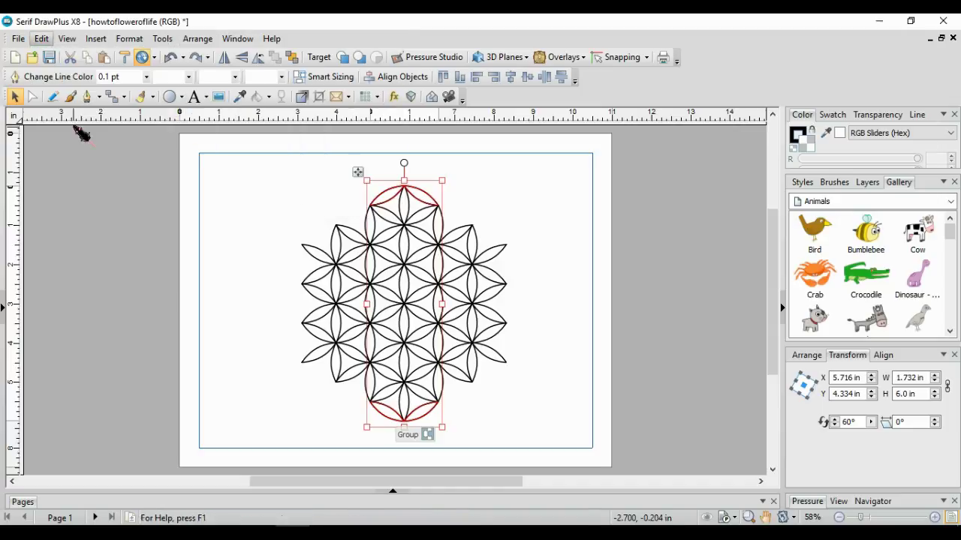
Step: Rotate the pasted set of four outer petals 60° counter-clockwise onto the pattern's upper-left and lower-right corners
left_click(199, 39)
mouse_move(219, 113)
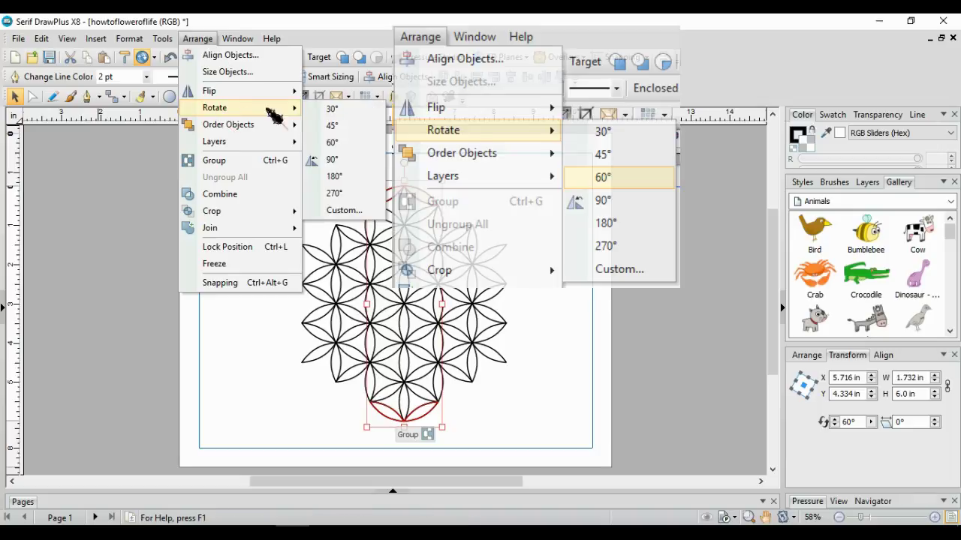
left_click(334, 144)
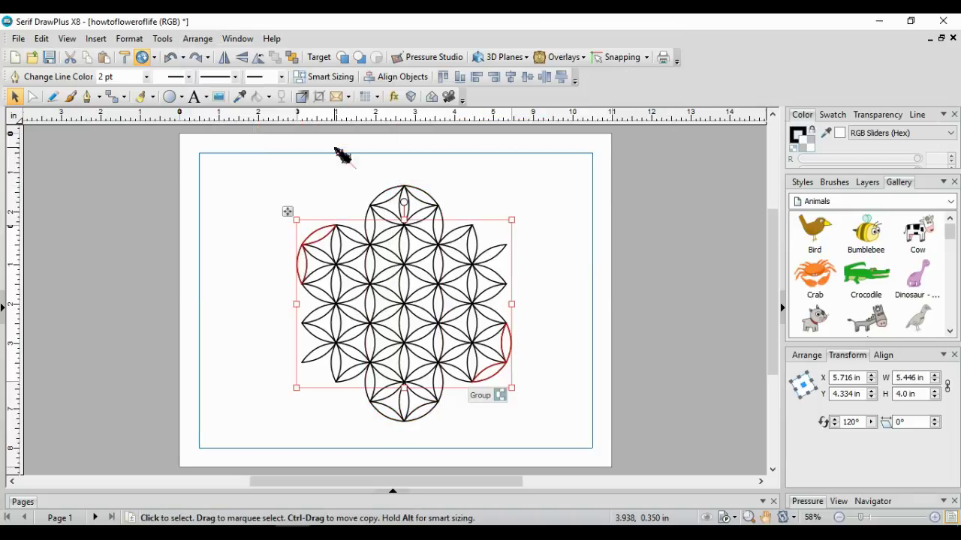
Step: Copy the selected set of four outer petals, paste it in place and rotate it 60° counter-clockwise onto the upper-right and lower-left corners
left_click(41, 38)
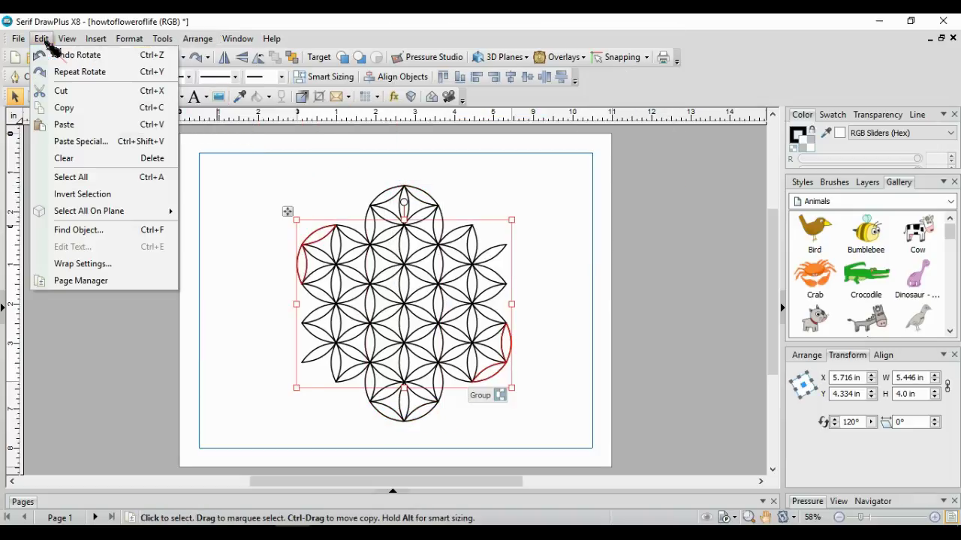
left_click(66, 108)
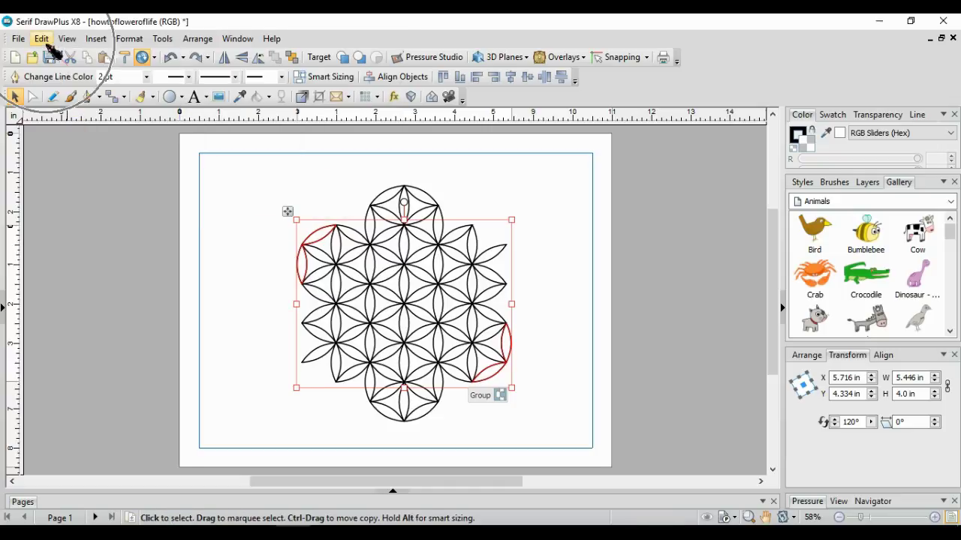
left_click(41, 38)
left_click(74, 127)
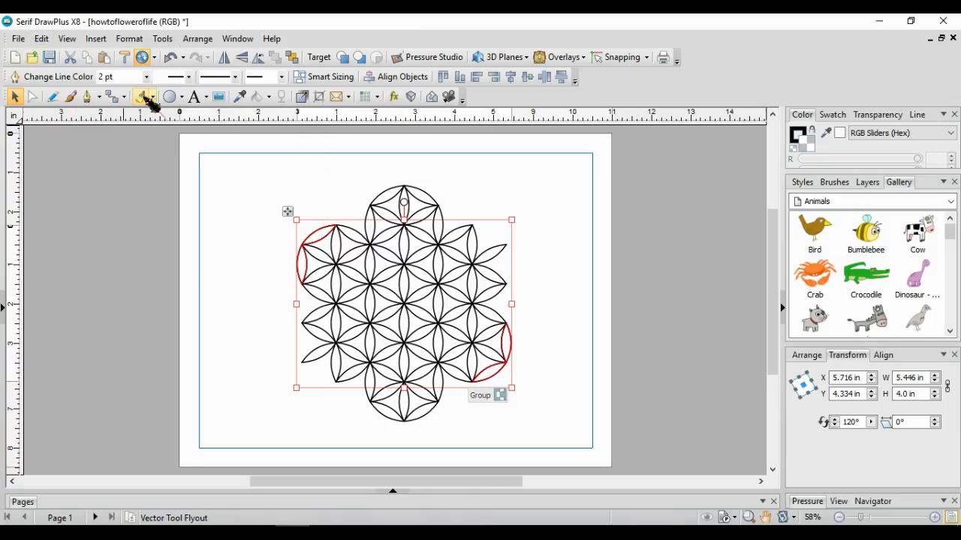
left_click(197, 39)
mouse_move(225, 108)
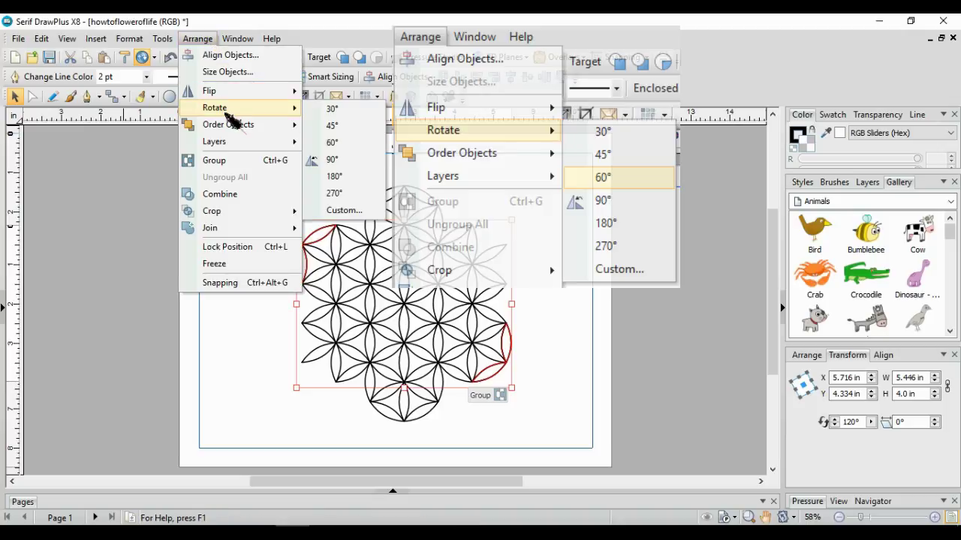
left_click(340, 148)
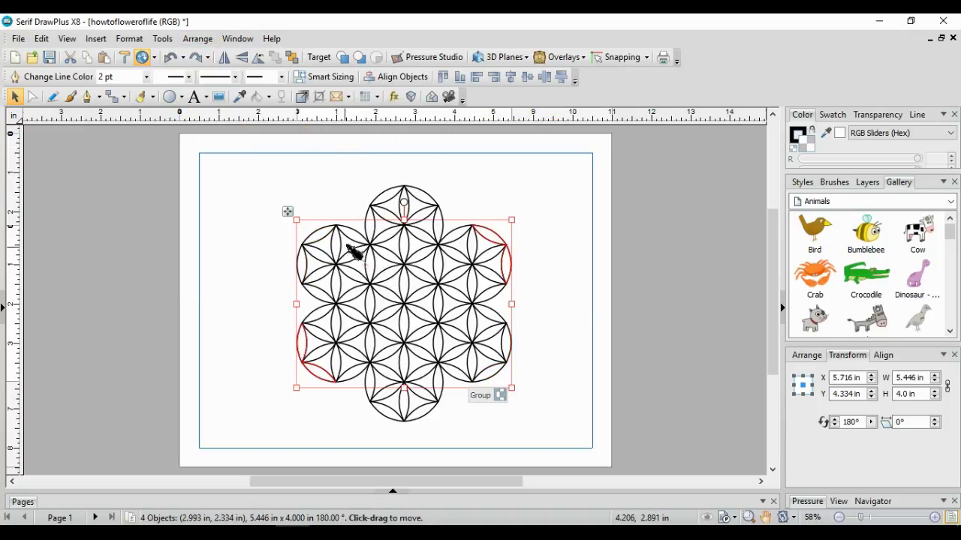
Step: Copy the upper-left flower's lower-right petal together with the topmost flower's upper-left petal, and paste the pair in place
left_click(359, 279)
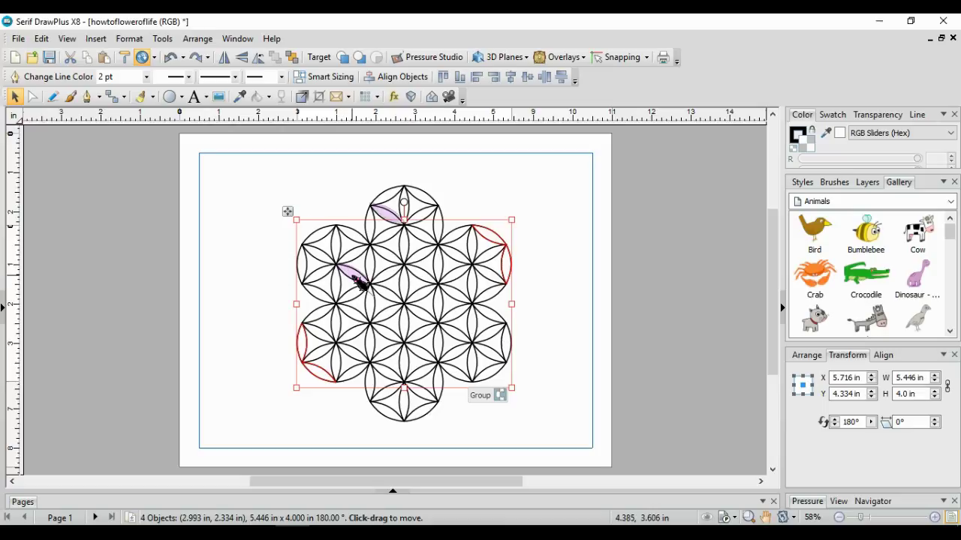
left_click(392, 216, "shift")
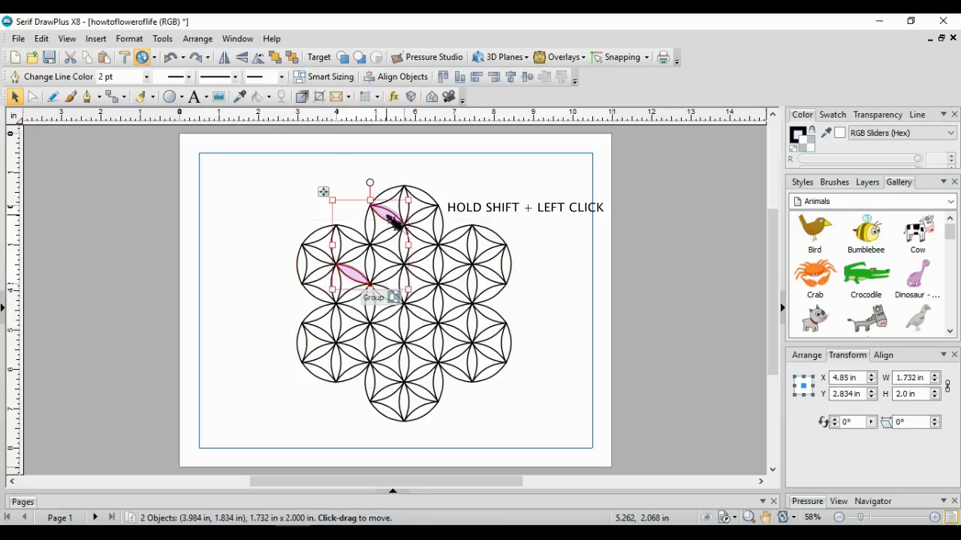
left_click(41, 39)
left_click(72, 107)
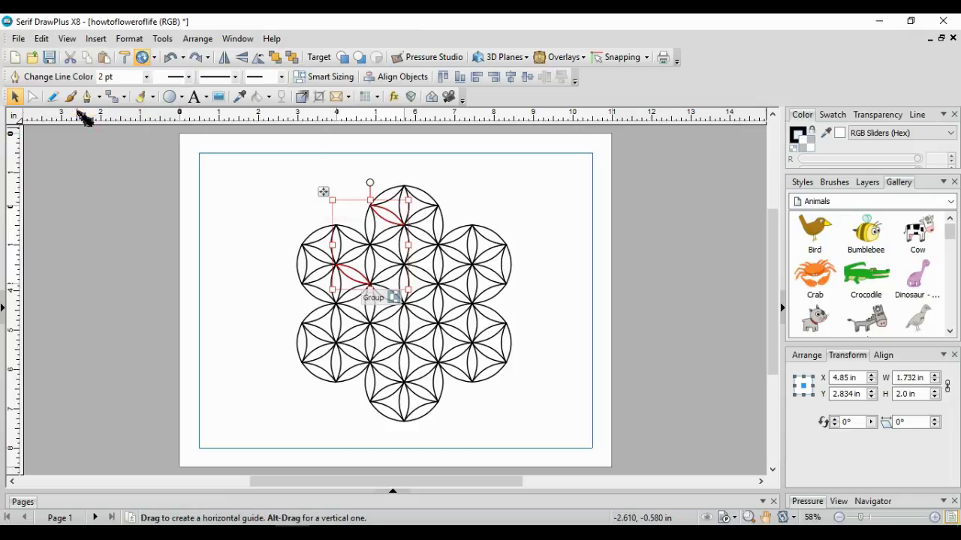
left_click(42, 38)
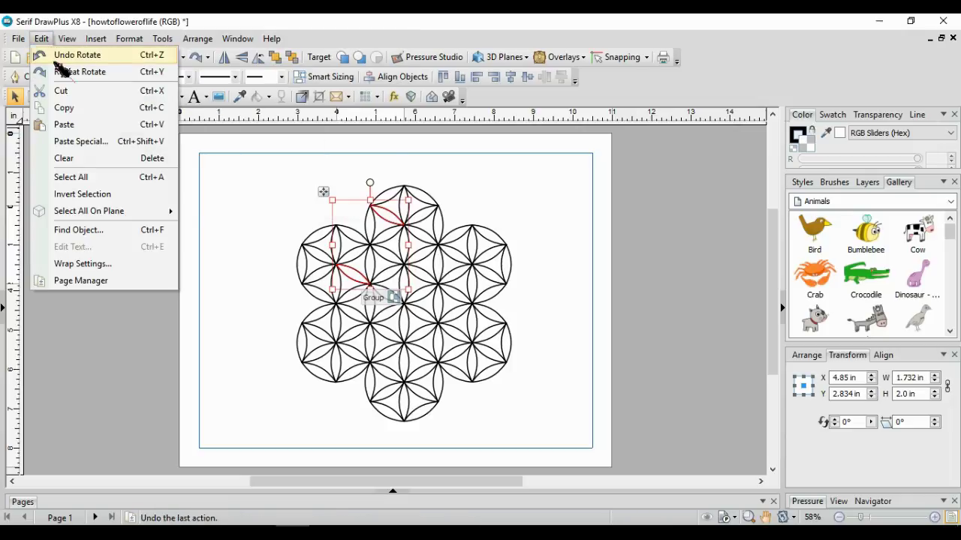
left_click(66, 123)
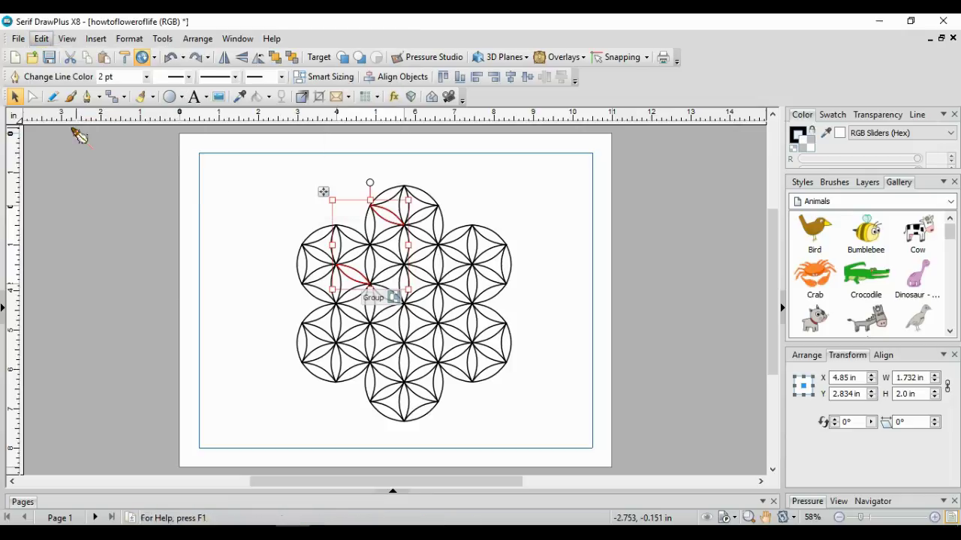
Step: Rotate the pasted upper-left pair 60° counter-clockwise to fill the edge gap, and cut its overlapping inner petal
left_click(197, 38)
mouse_move(234, 110)
left_click(332, 142)
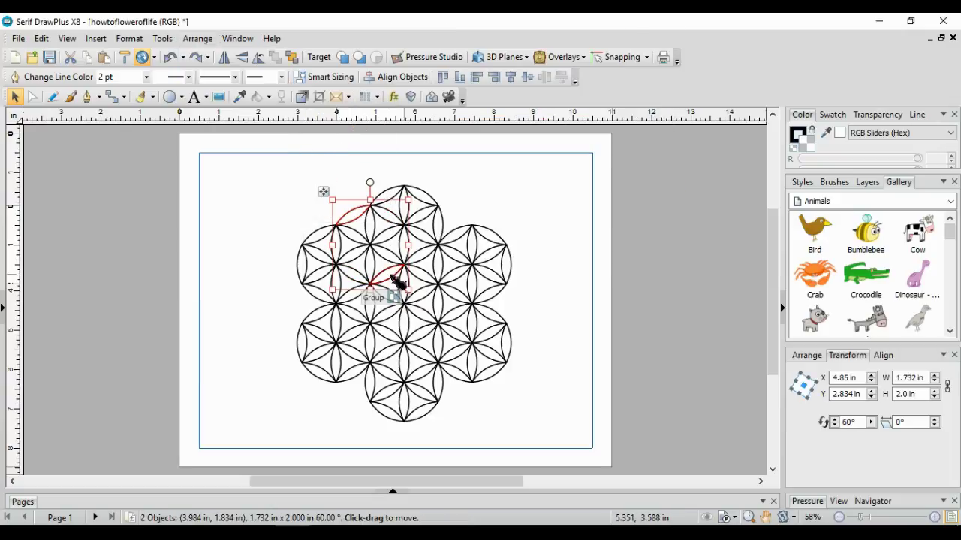
left_click(397, 281)
left_click(42, 38)
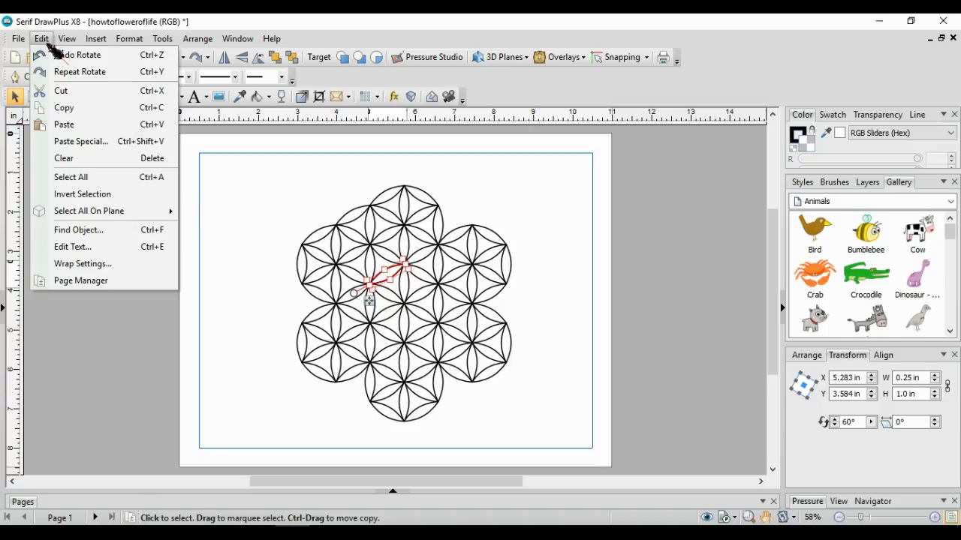
left_click(64, 92)
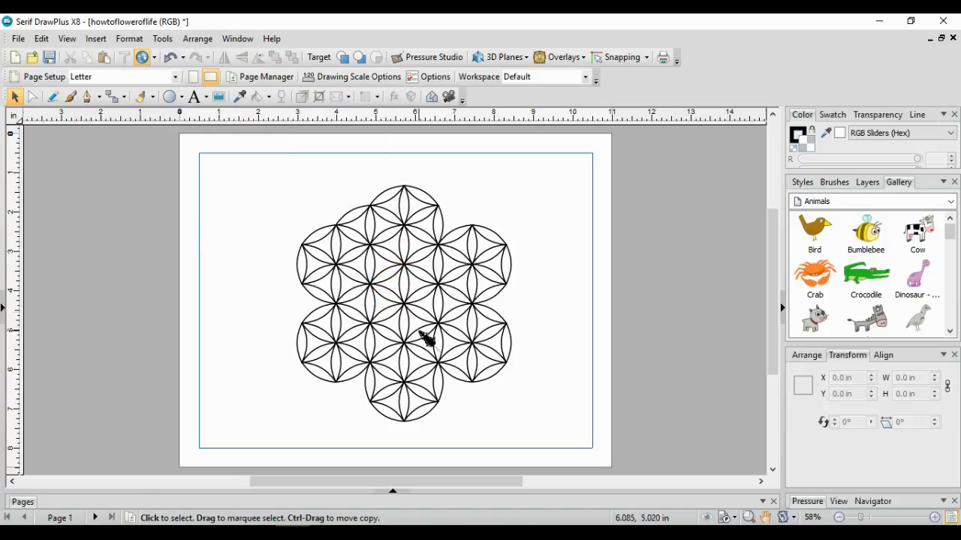
Step: Copy the lower-right flower's upper-left petal together with the bottommost flower's lower-right petal, and paste the pair in place
left_click(463, 337)
left_click(419, 392, "shift")
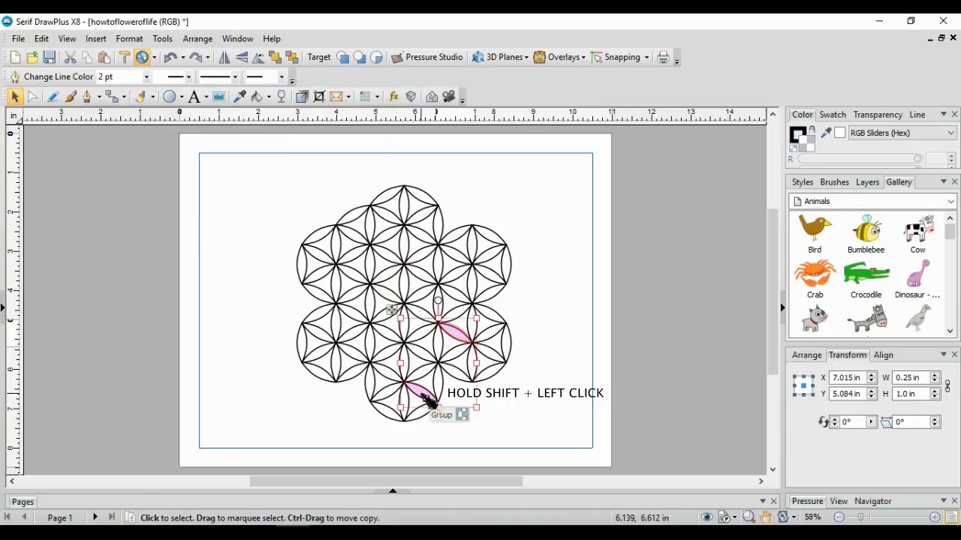
left_click(42, 38)
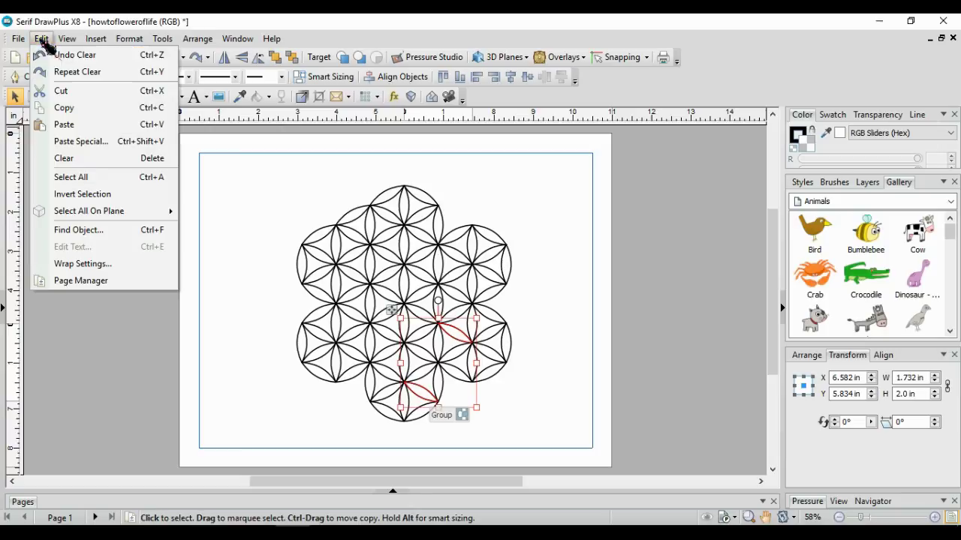
left_click(82, 110)
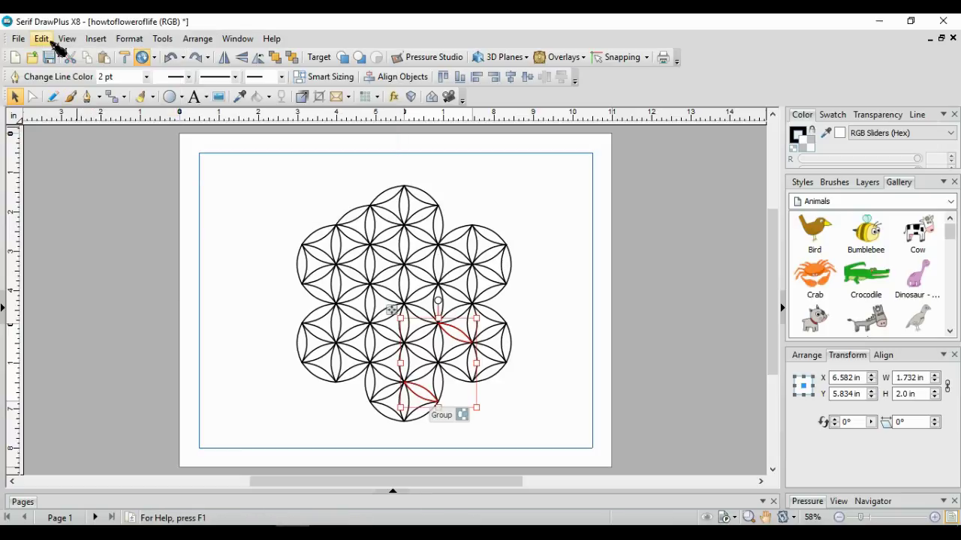
left_click(41, 38)
left_click(60, 125)
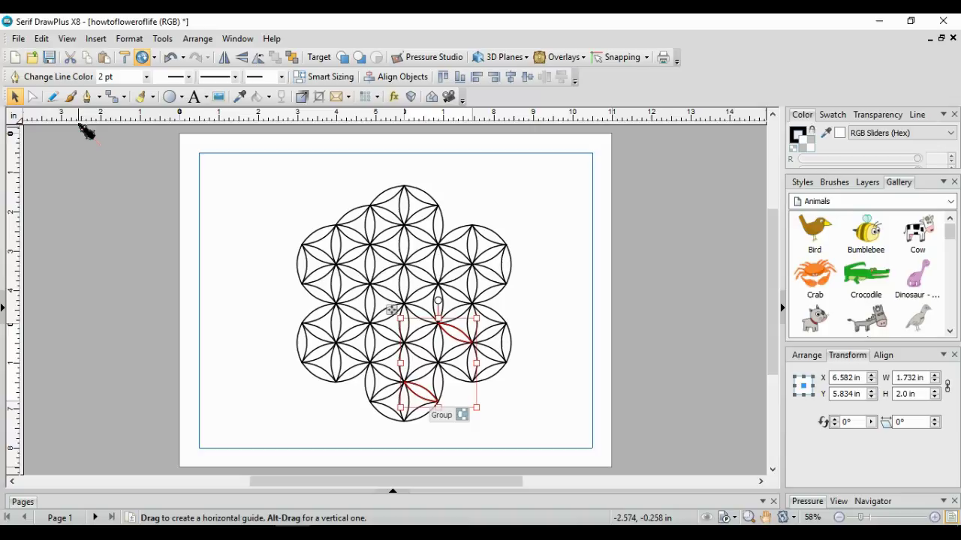
Step: Rotate the pasted lower-right pair 60° counter-clockwise to fill the edge gap, and cut its overlapping inner petal
left_click(198, 38)
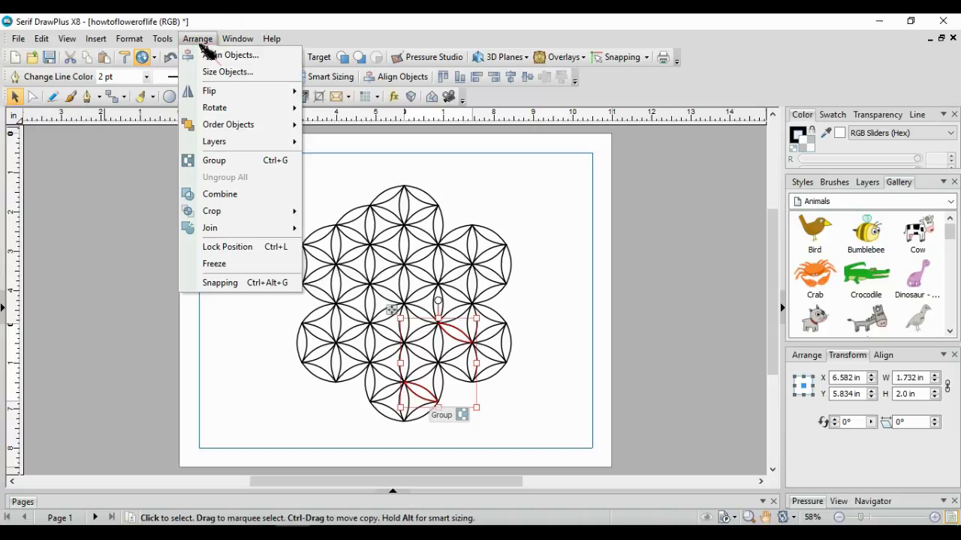
mouse_move(240, 108)
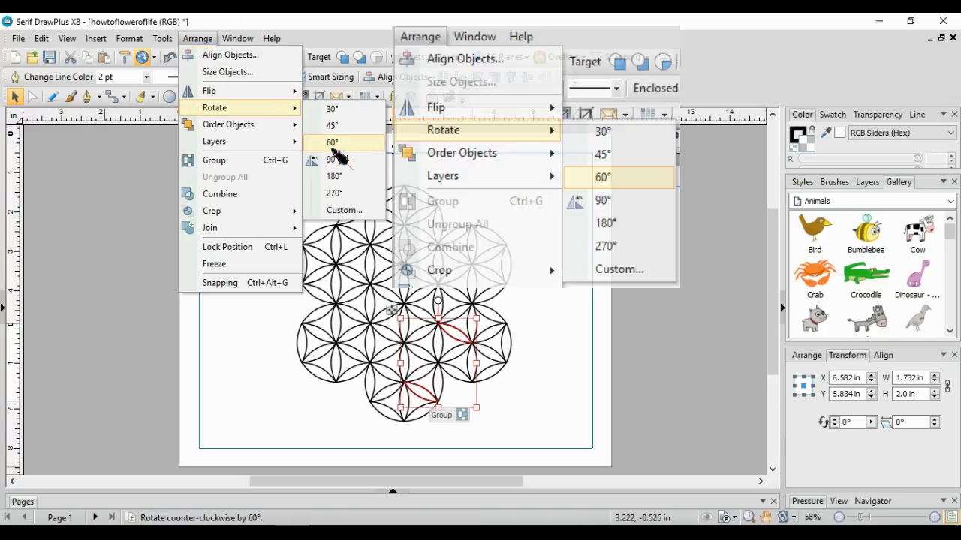
left_click(333, 145)
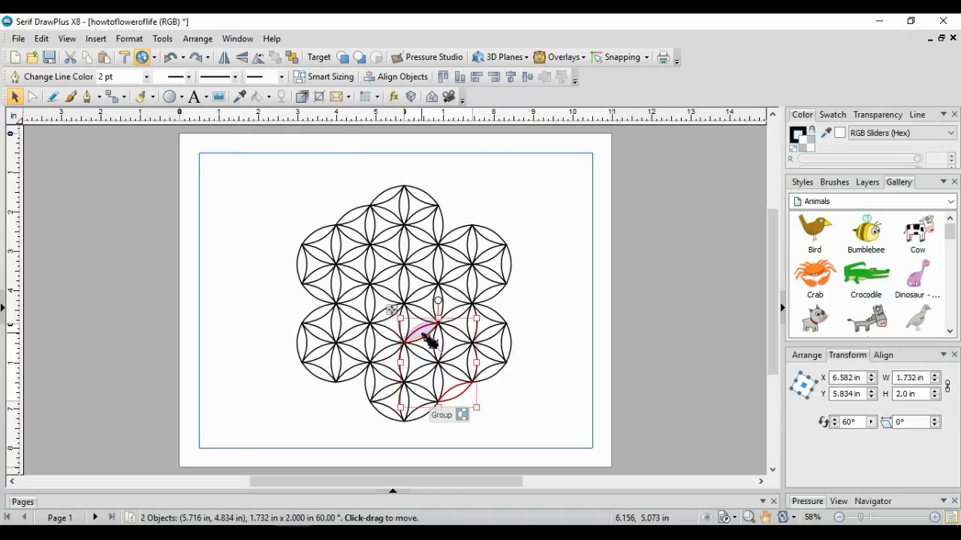
left_click(430, 342)
left_click(50, 57)
left_click(42, 39)
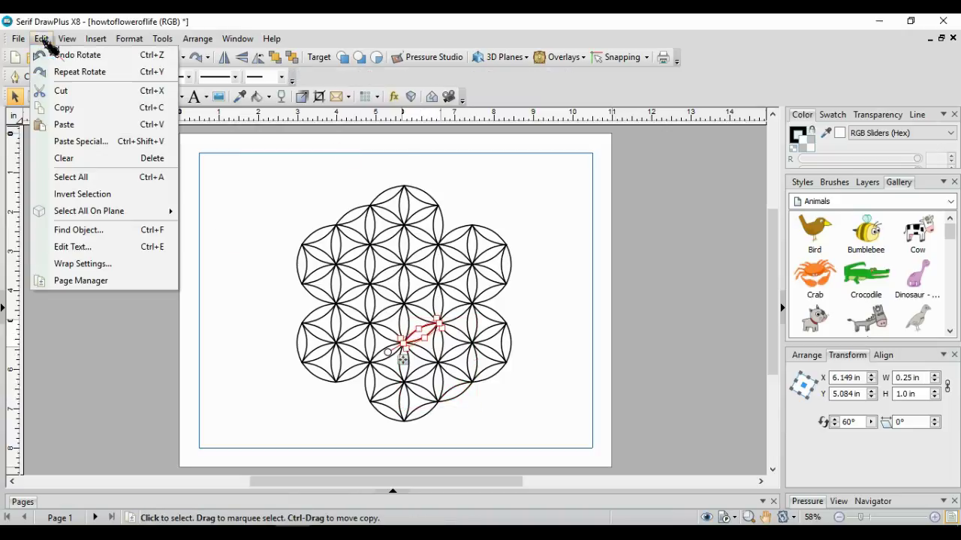
left_click(61, 90)
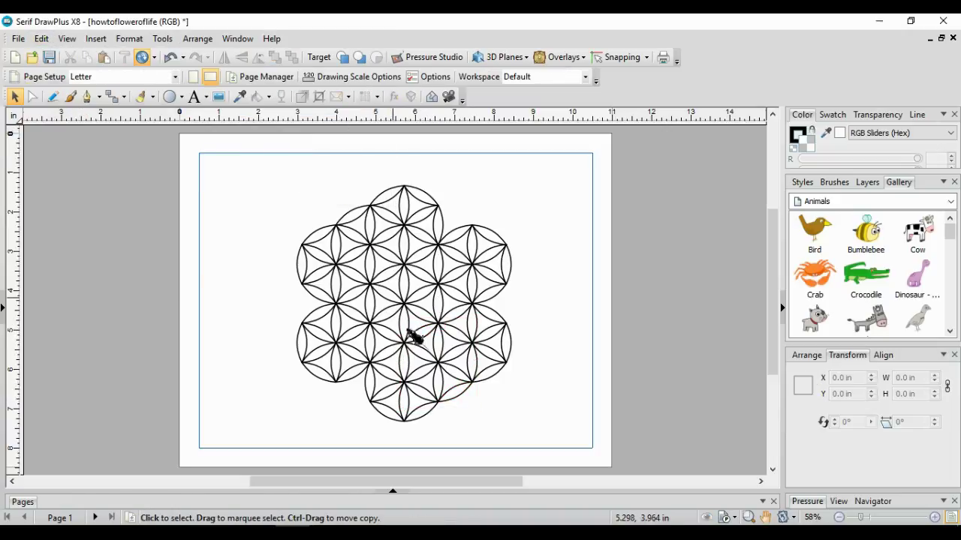
Step: Copy the two gap-filling petals on the pattern's upper-left and lower-right edges, and paste the pair in place
left_click(355, 214)
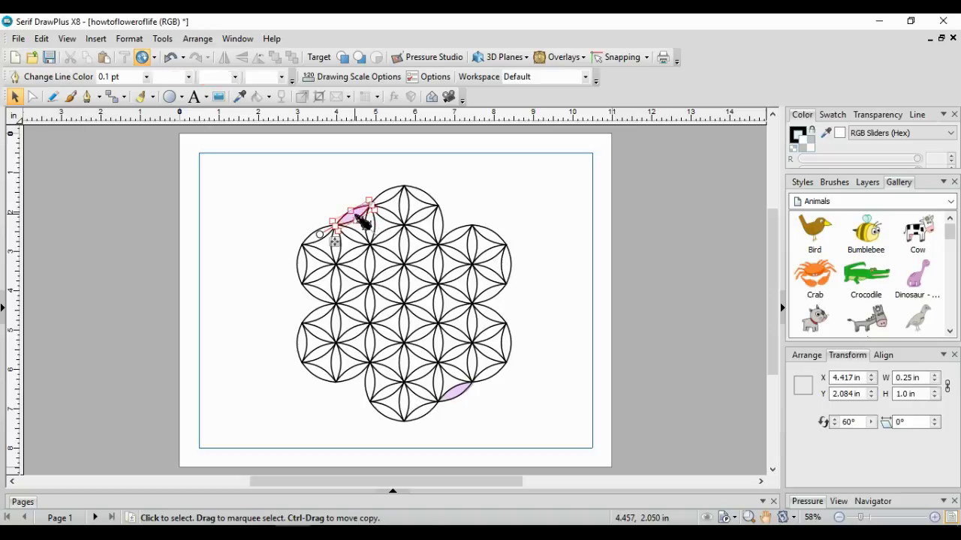
left_click(459, 398, "shift")
left_click(41, 38)
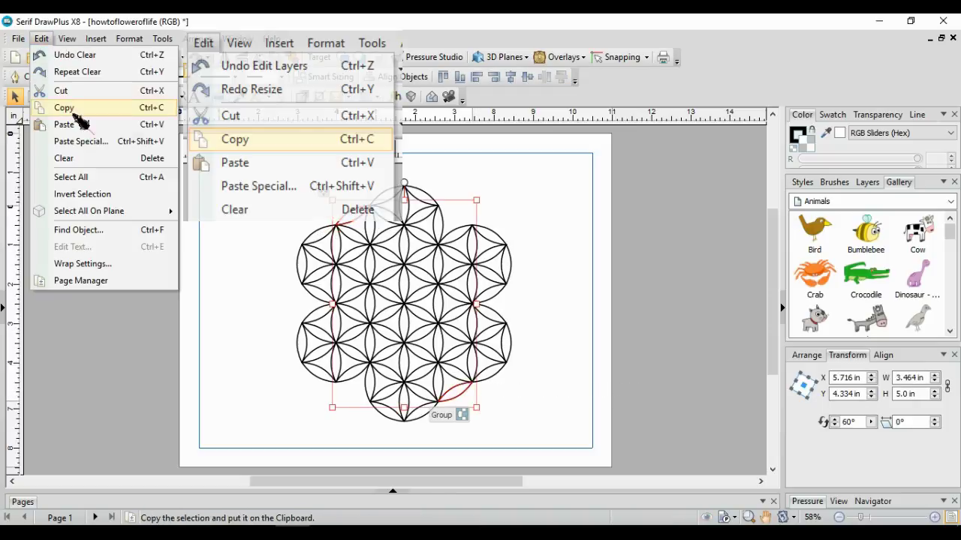
left_click(62, 108)
left_click(42, 38)
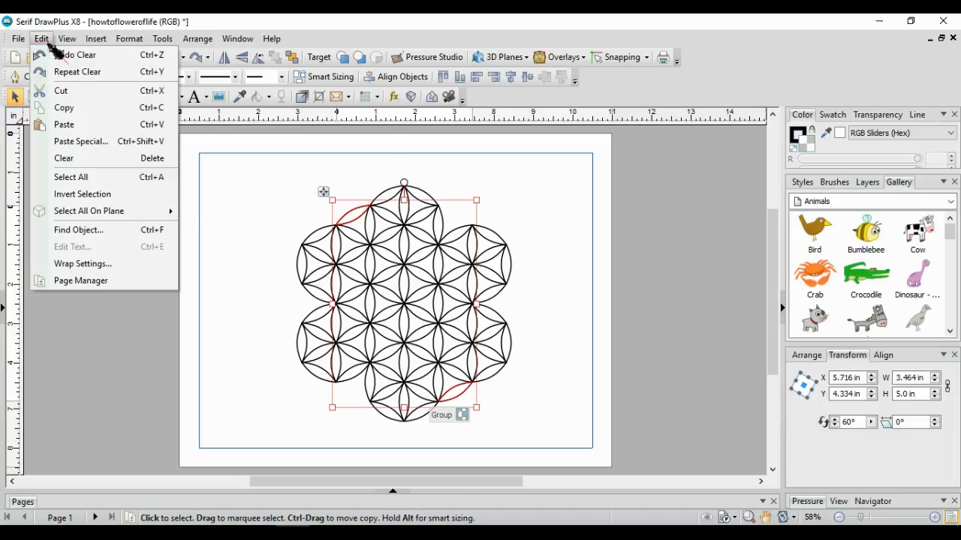
left_click(63, 125)
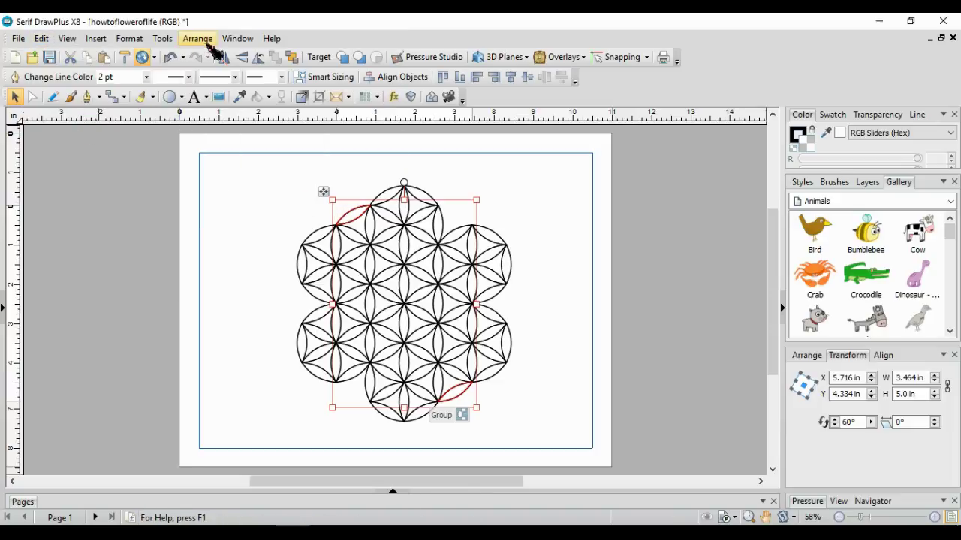
Step: Rotate the pasted pair of edge petals 60° counter-clockwise into the gaps on the pattern's left and right sides
left_click(197, 38)
mouse_move(226, 109)
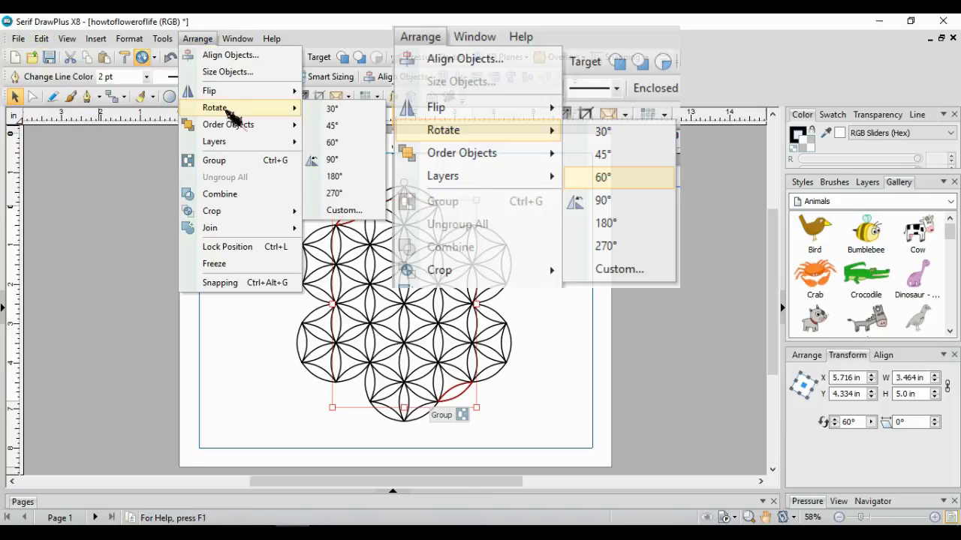
left_click(334, 143)
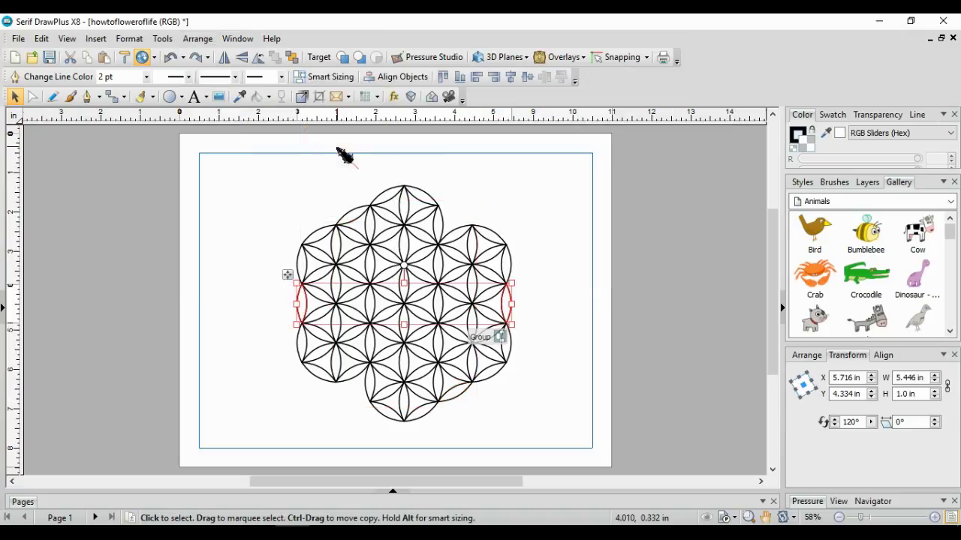
Step: Copy the left and right edge petals, paste them in place and rotate them 60° counter-clockwise into the upper-right and lower-left gaps
left_click(44, 39)
left_click(63, 105)
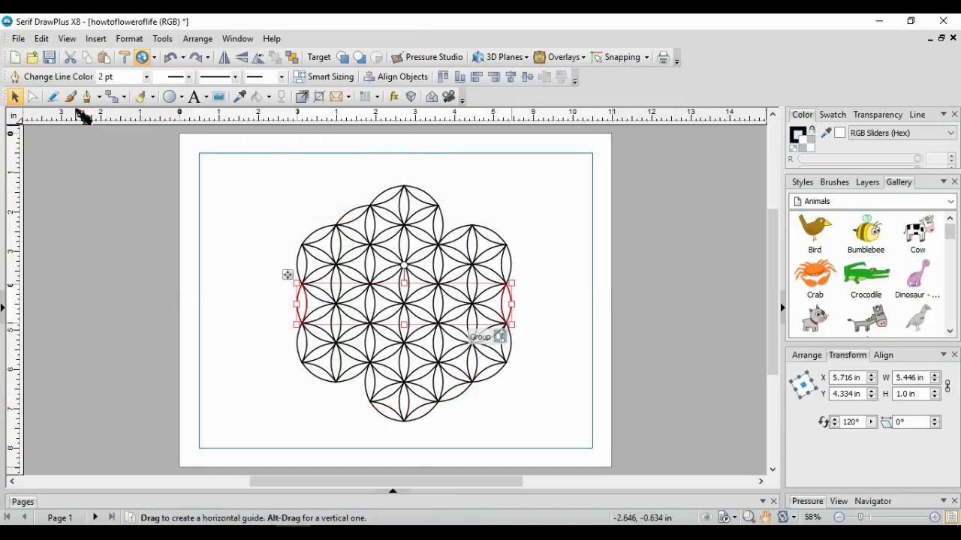
left_click(43, 39)
left_click(64, 124)
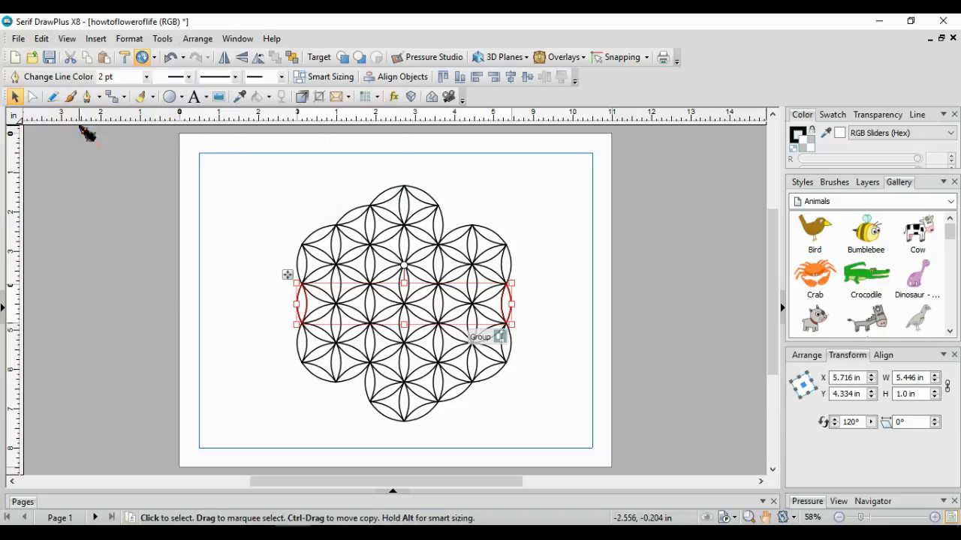
left_click(197, 38)
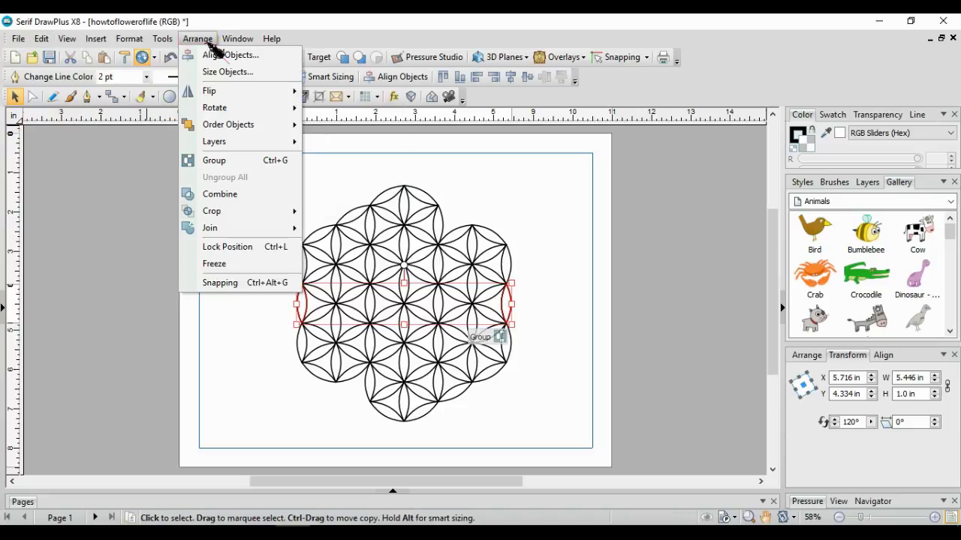
mouse_move(234, 109)
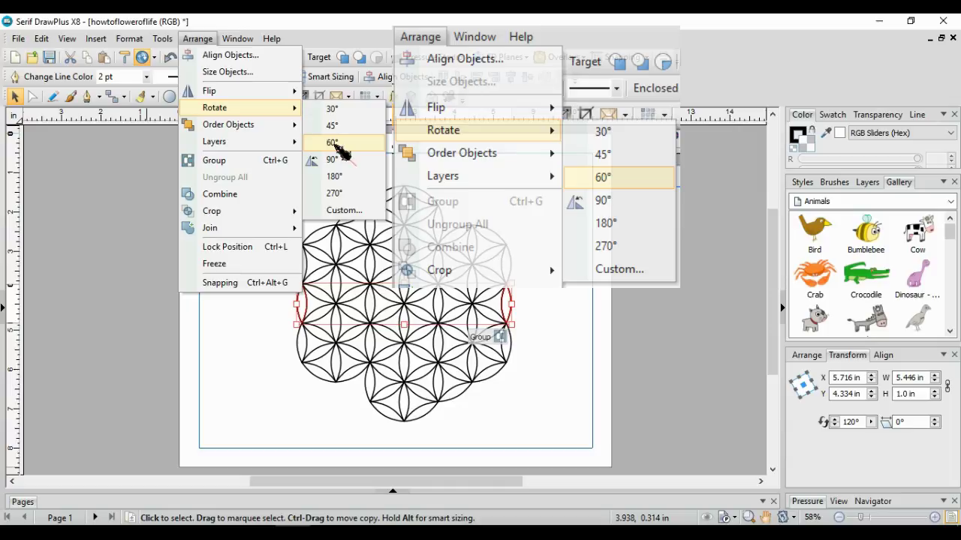
left_click(336, 145)
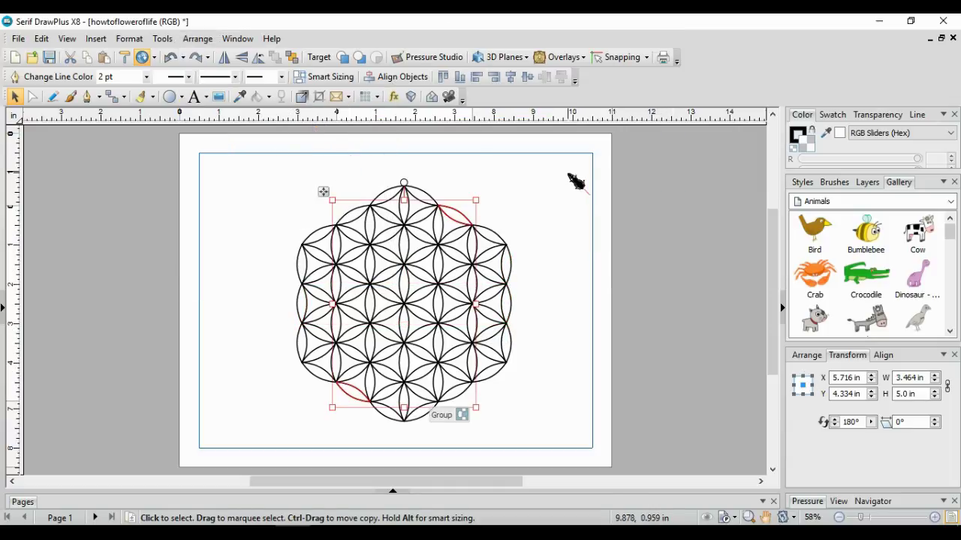
Step: Select all petals of the completed Flower of Life pattern and group them into one object
left_click_drag(247, 153, 593, 454)
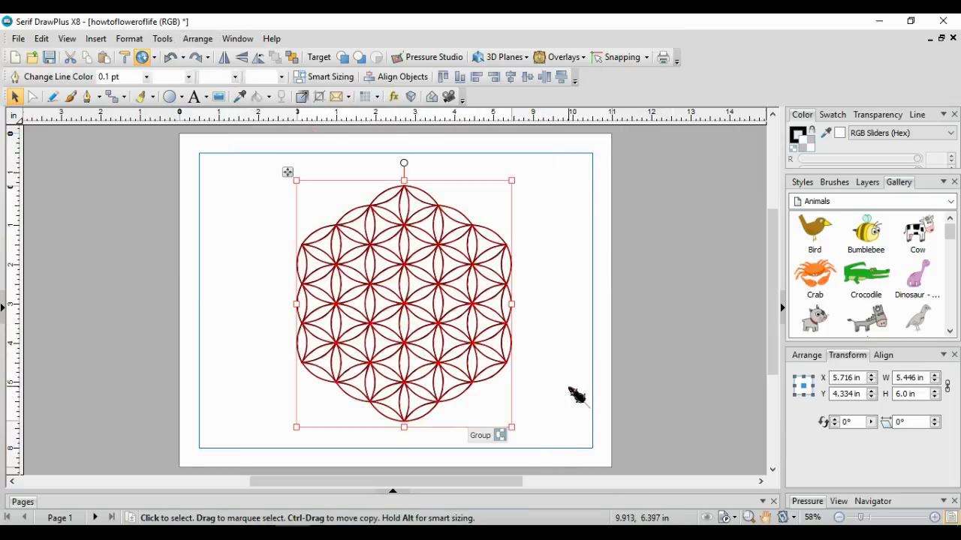
left_click(482, 436)
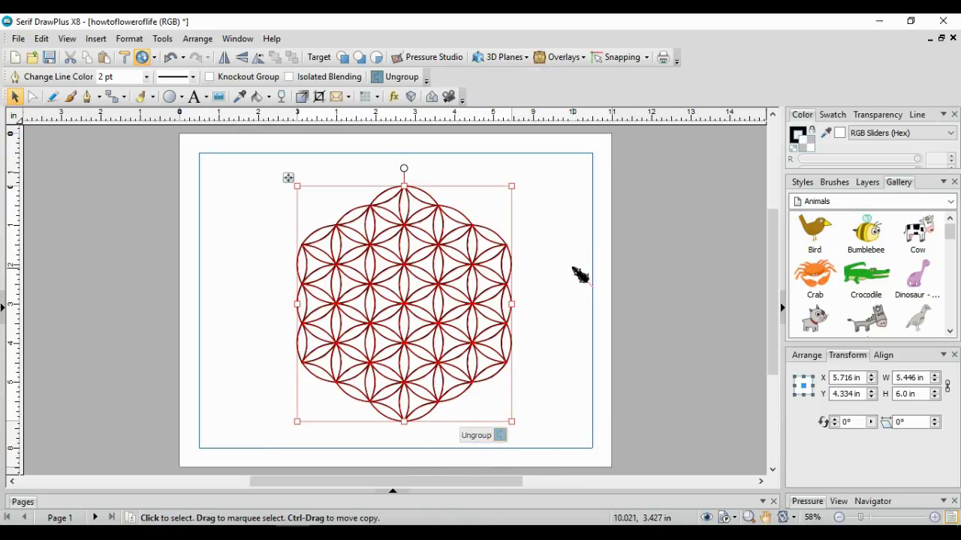
Step: Draw a Quick Ellipse over the petal pattern and set both its width and height to 6 in
left_click(180, 98)
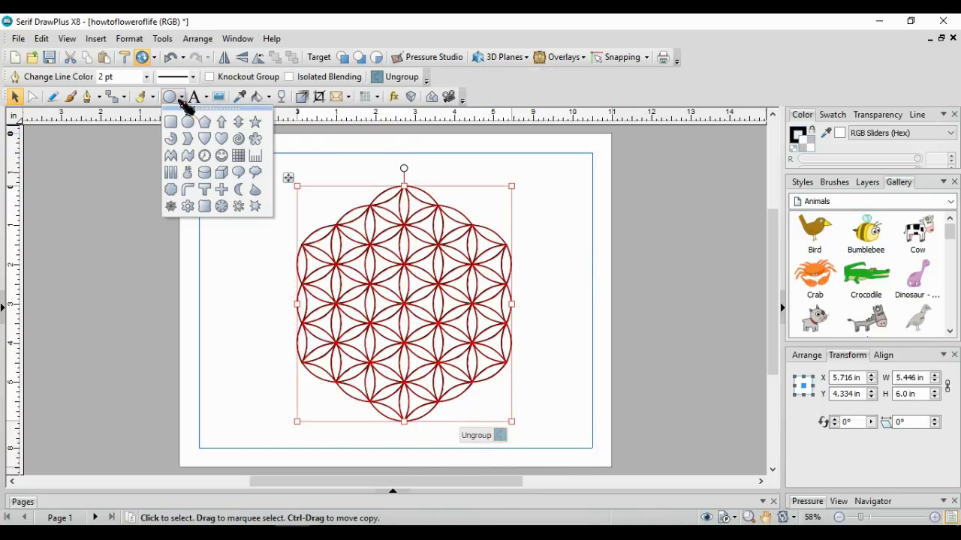
left_click(188, 121)
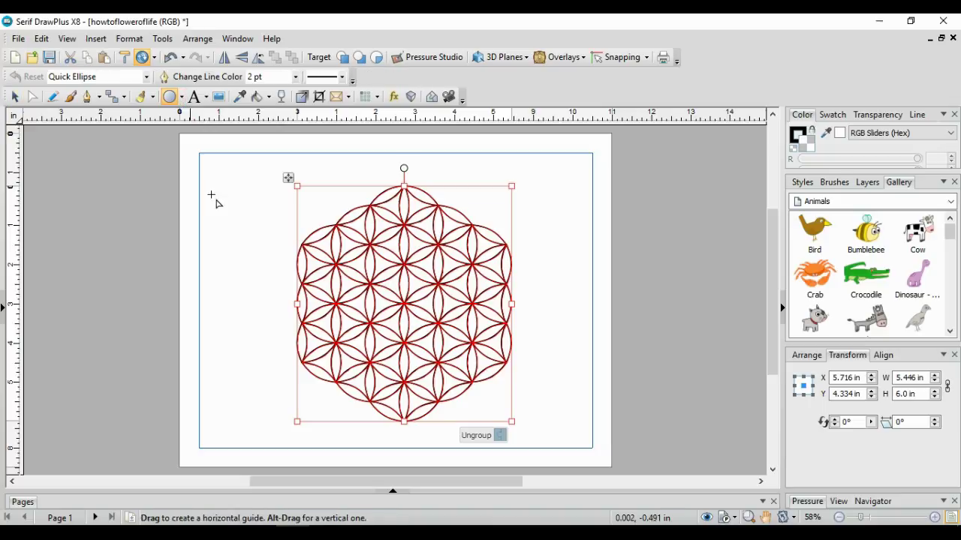
left_click_drag(292, 154, 513, 388)
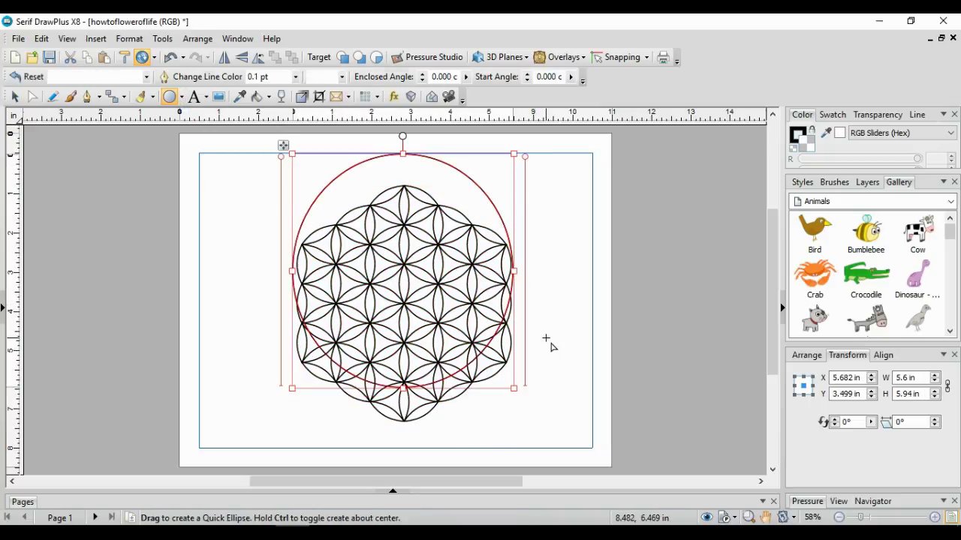
left_click_drag(922, 377, 892, 396)
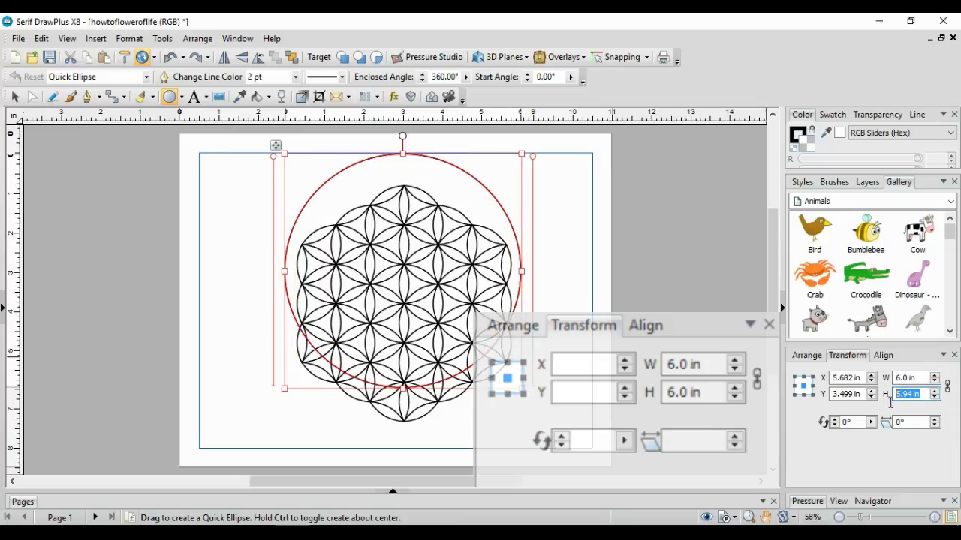
type("6")
key("Return")
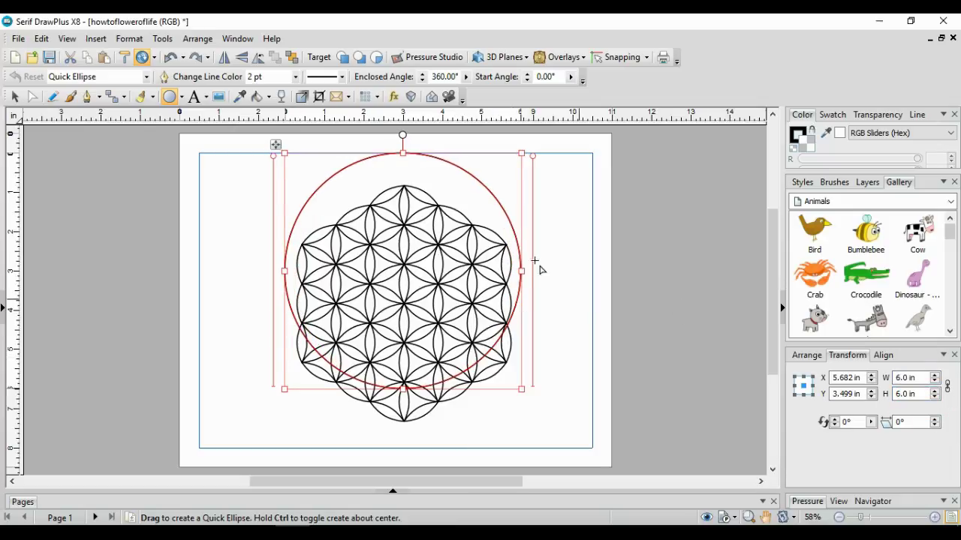
Step: Shift the circle and petal group together slightly left on the page, and align their centers vertically and horizontally, without including the page
left_click(22, 106)
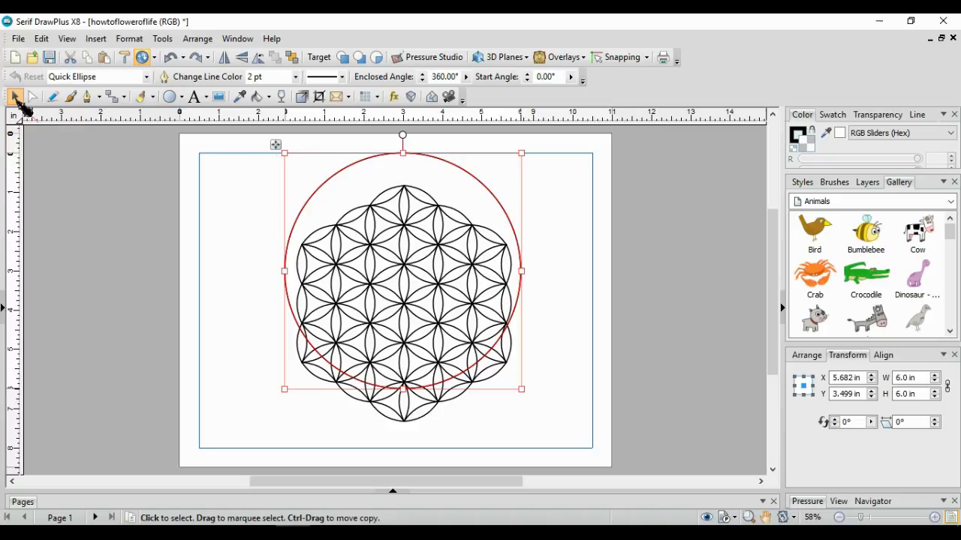
left_click_drag(251, 134, 578, 461)
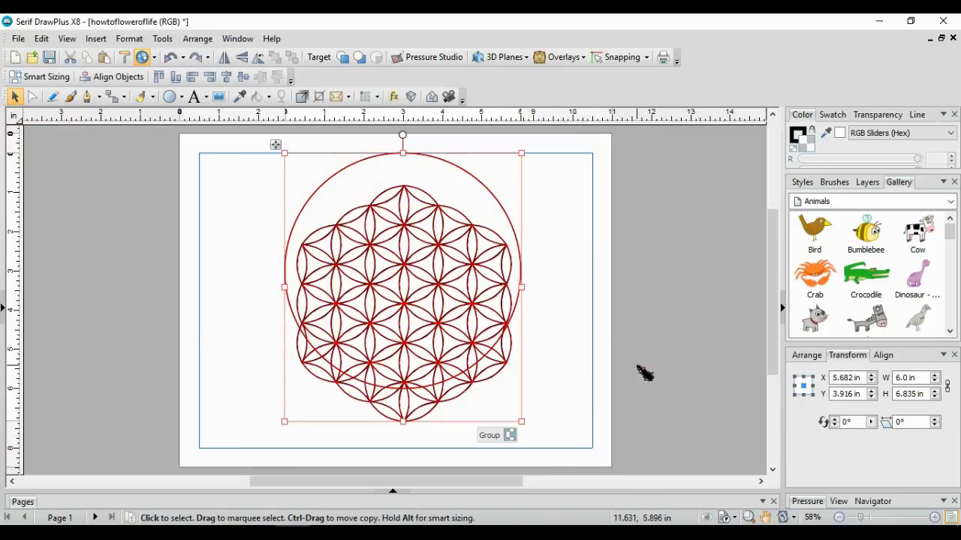
left_click_drag(496, 278, 340, 205)
key("ctrl+z")
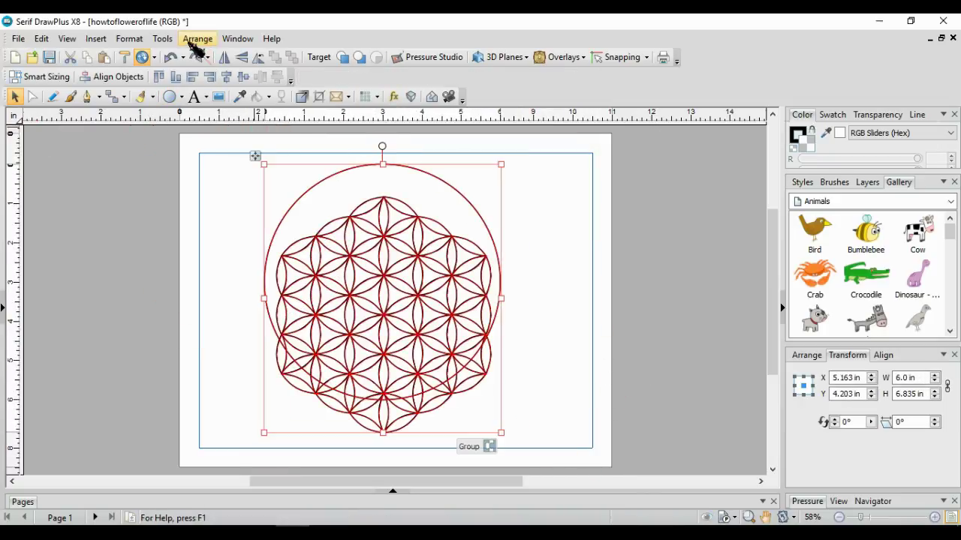
left_click(197, 38)
left_click(230, 56)
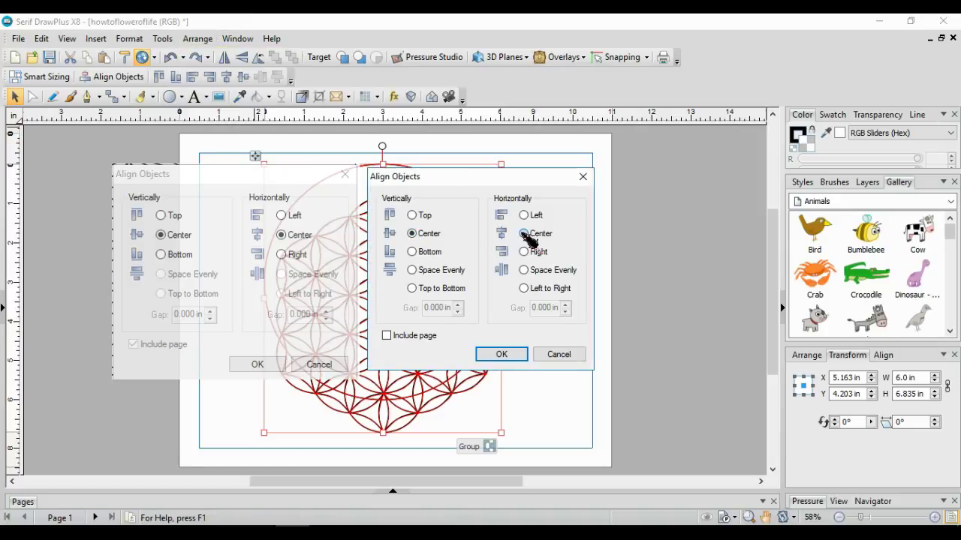
left_click(510, 354)
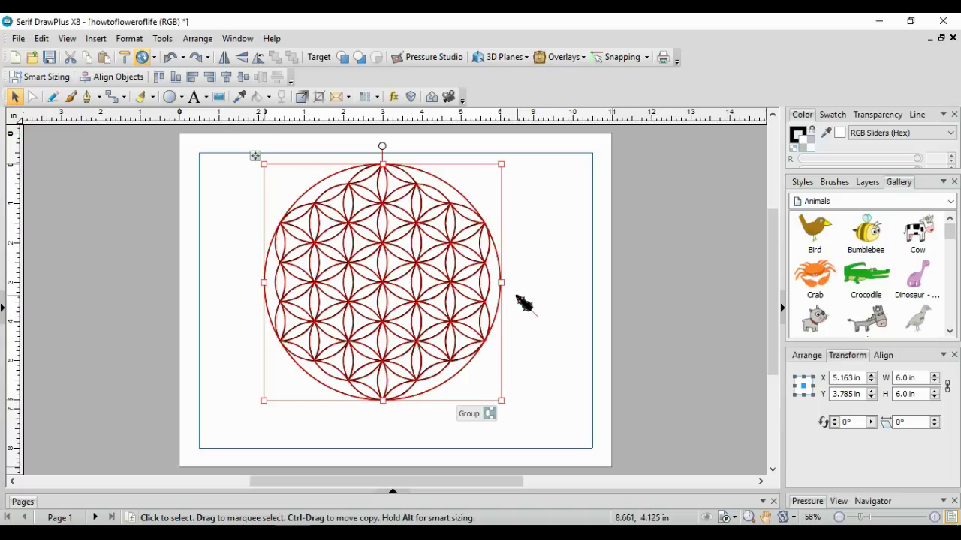
Step: Copy the circle around the pattern, paste it in place and enlarge the copy to 6.25 in wide and high with proportions locked
left_click(499, 290, "ctrl")
left_click(41, 38)
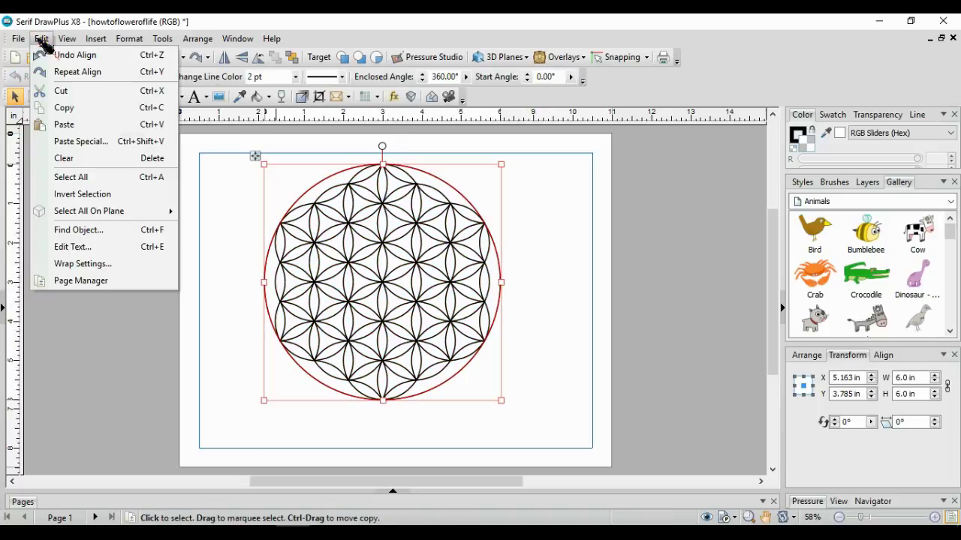
left_click(64, 108)
left_click(42, 39)
left_click(64, 125)
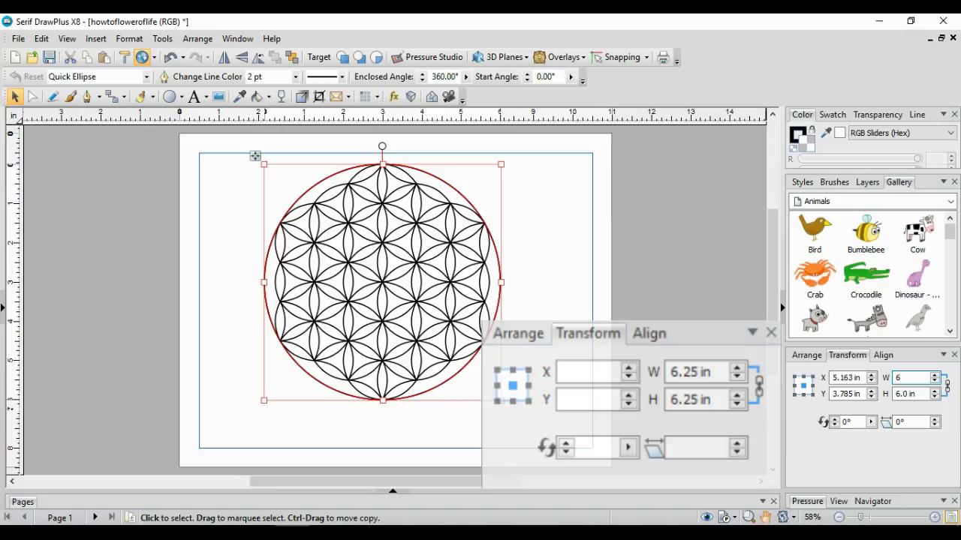
key("Return")
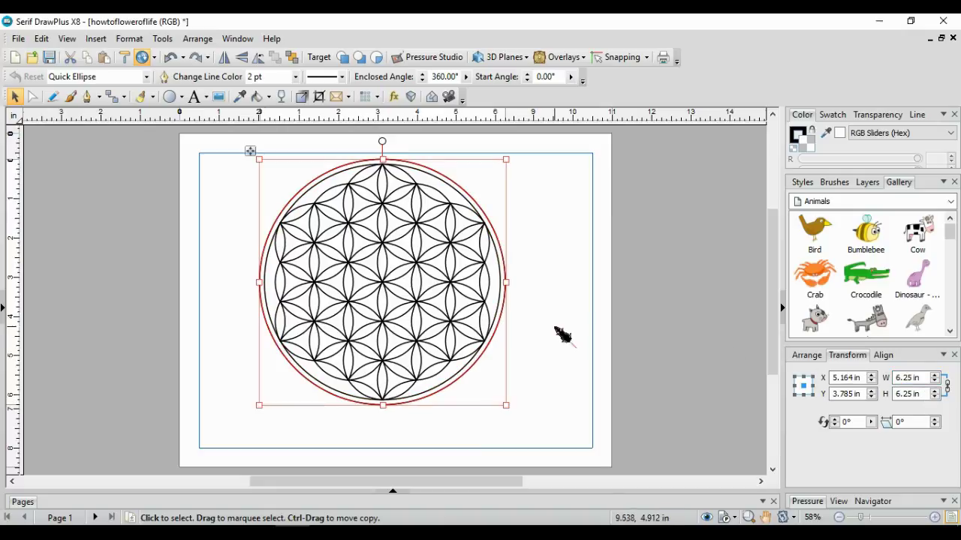